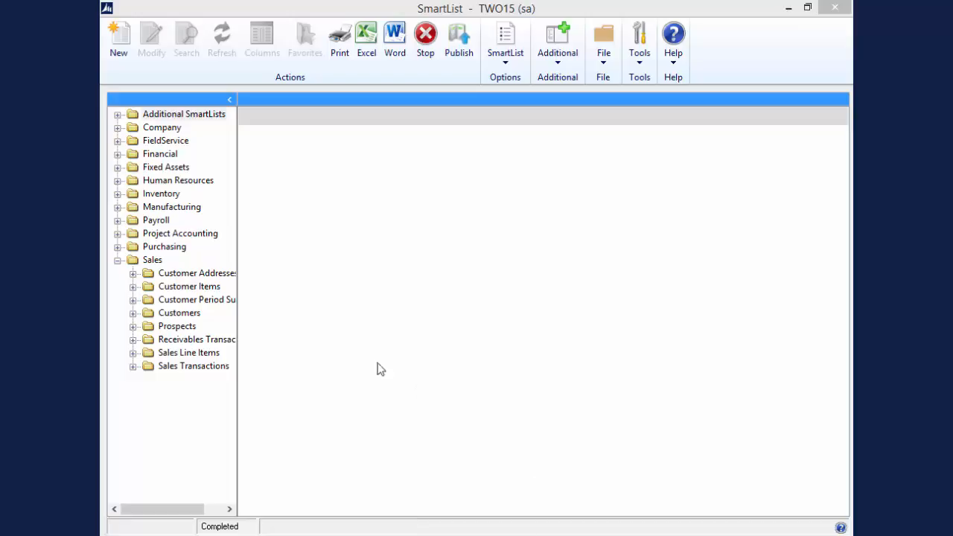
Start a new SmartList Designer list based on Sales Line Items and name it "New Sales Line Items"
left_click(166, 355)
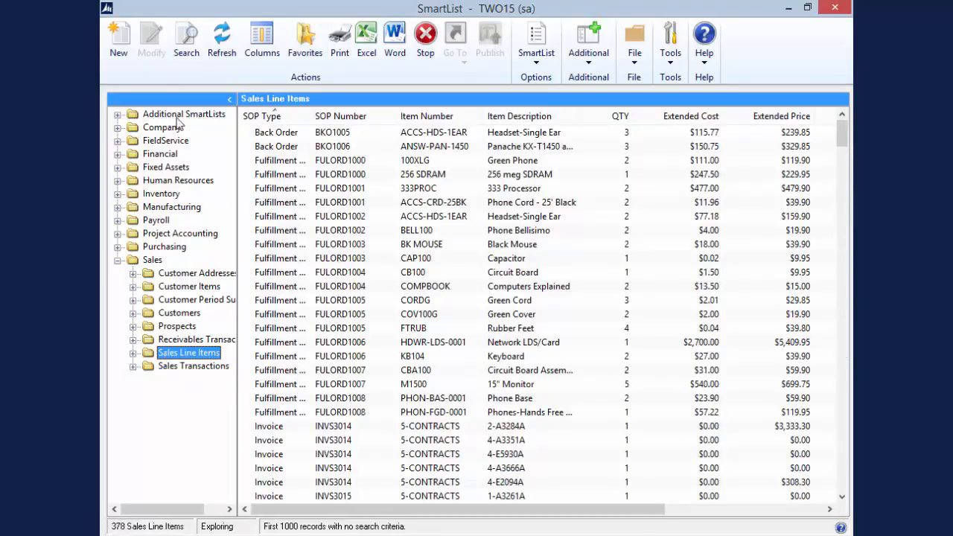
left_click(119, 39)
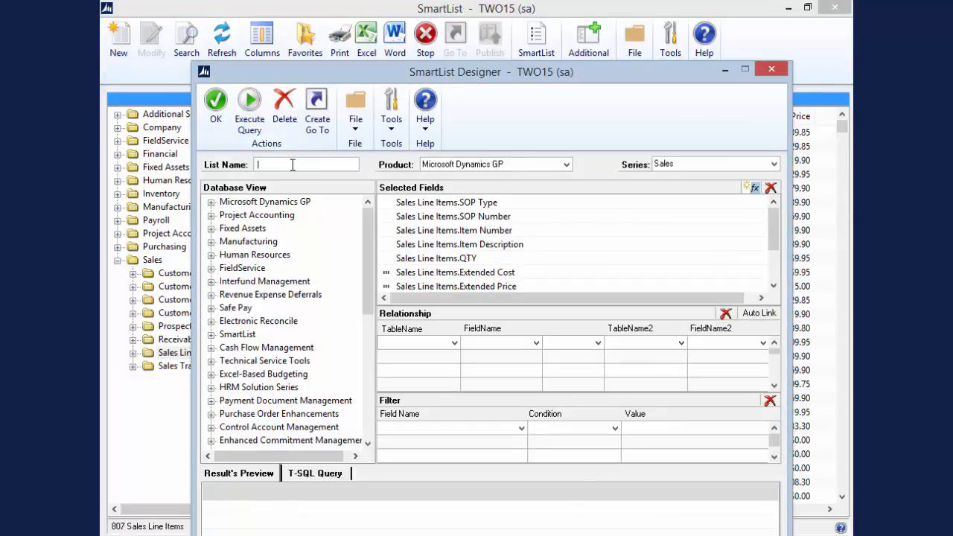
type("New Sales ")
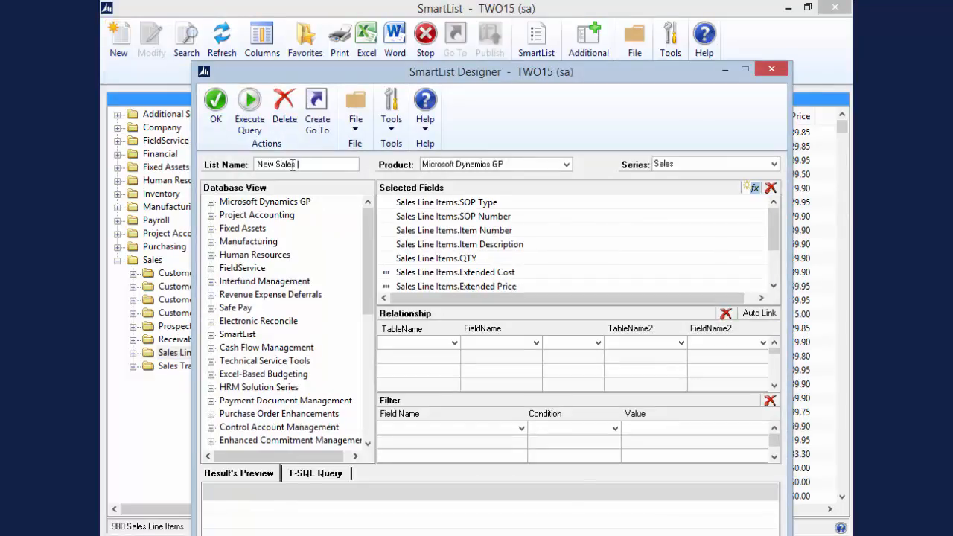
type("Line Items")
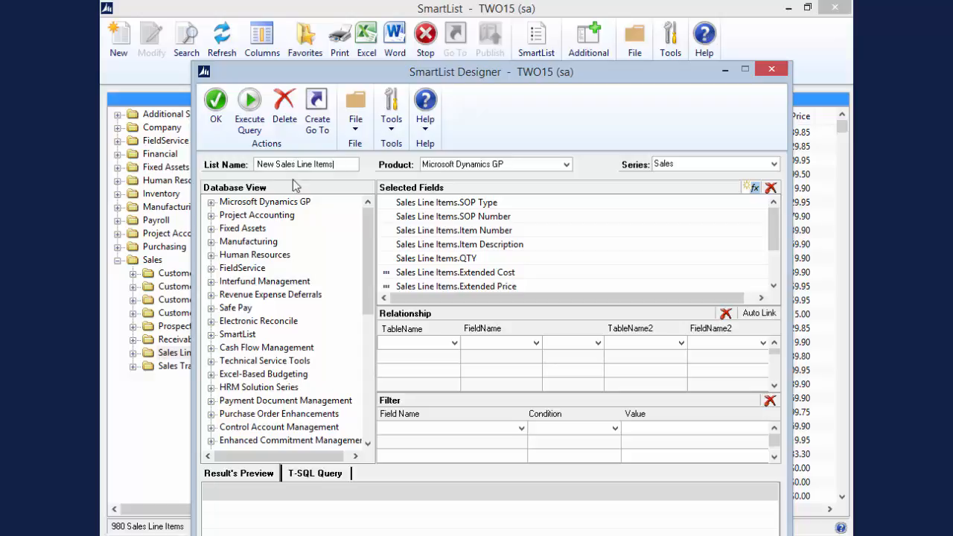
Review the selected fields and the Microsoft Dynamics GP Sales tables, and save the New Sales Line Items list
left_click_drag(772, 234, 772, 282)
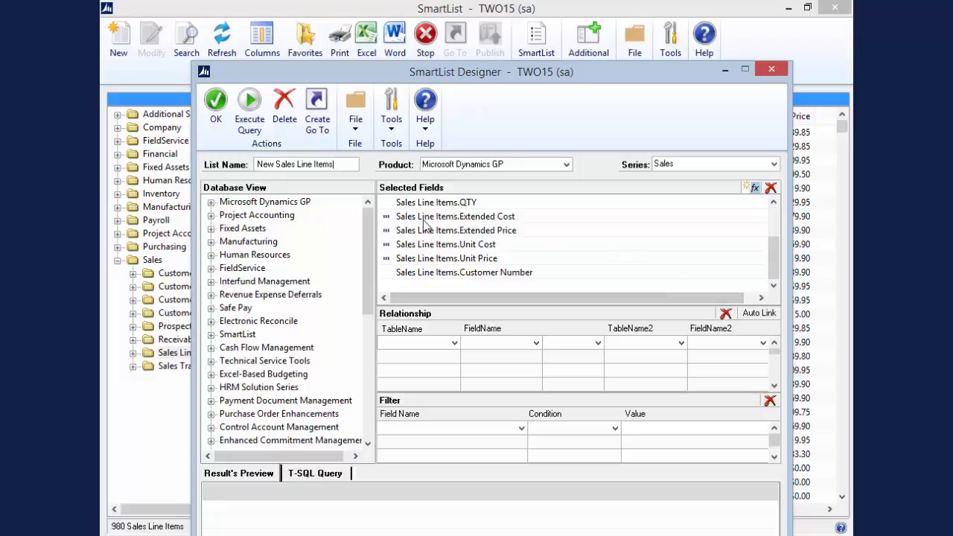
left_click(211, 203)
left_click(225, 215)
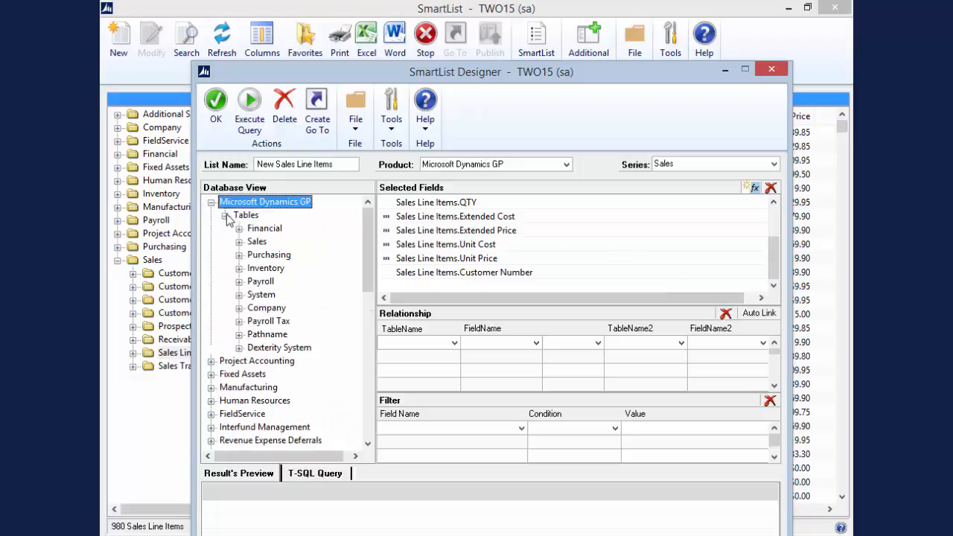
left_click(240, 242)
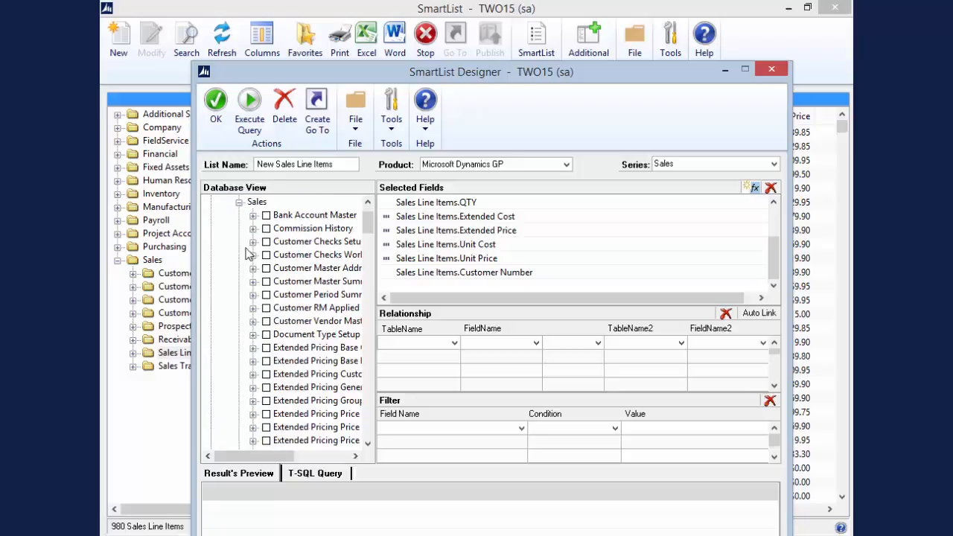
left_click_drag(367, 231, 362, 368)
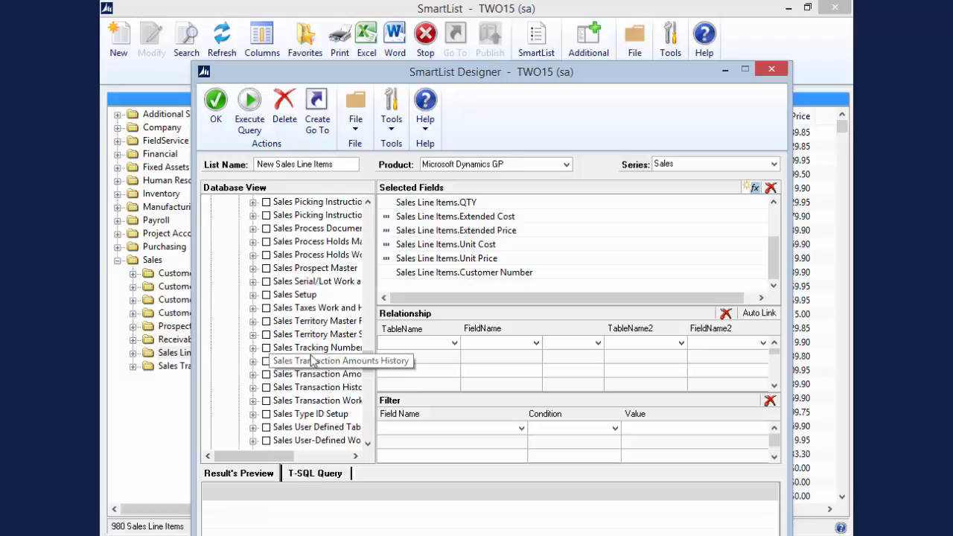
left_click(221, 112)
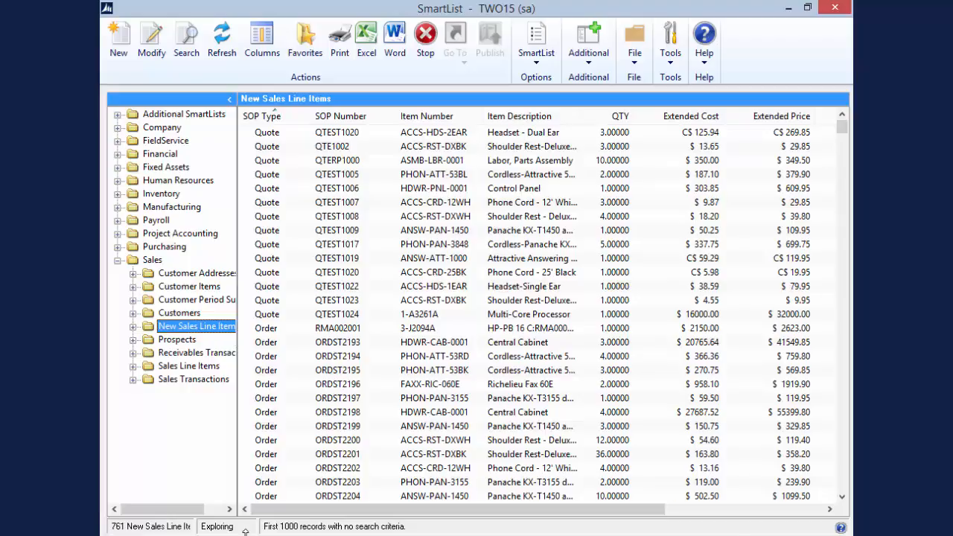
From Sales Line Items, start a new SmartList Builder list with ID SLBSALESLINEITM, name "SLB Sales Line Items" and series Sales
left_click(188, 366)
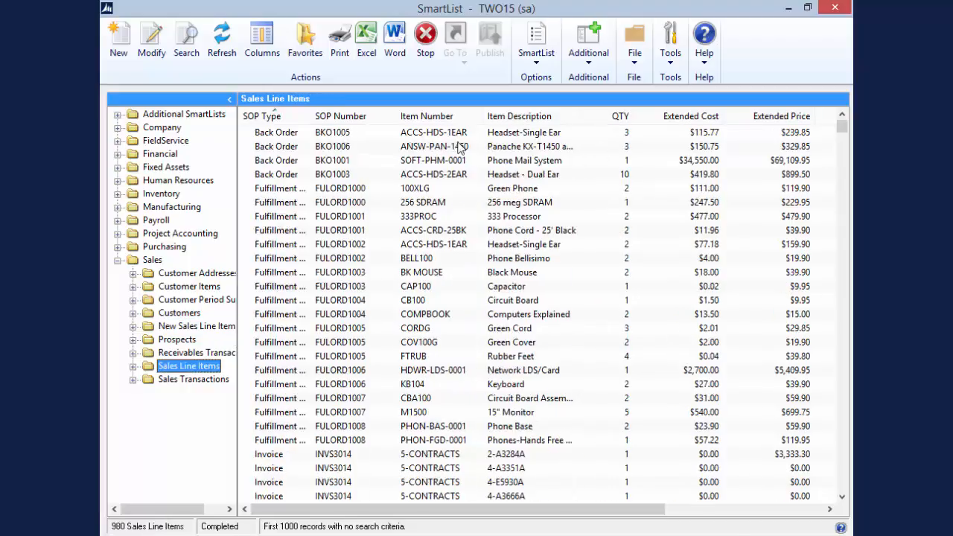
left_click(121, 43)
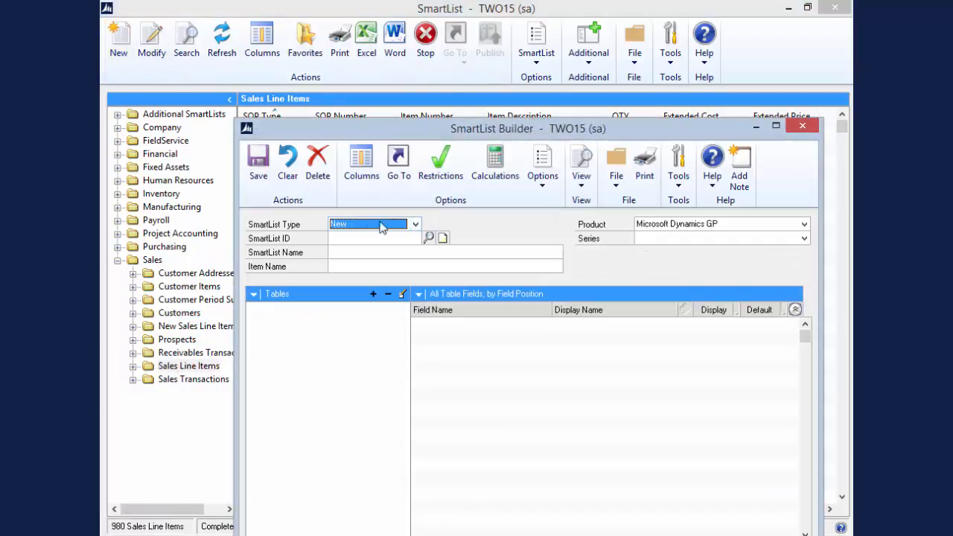
left_click(347, 237)
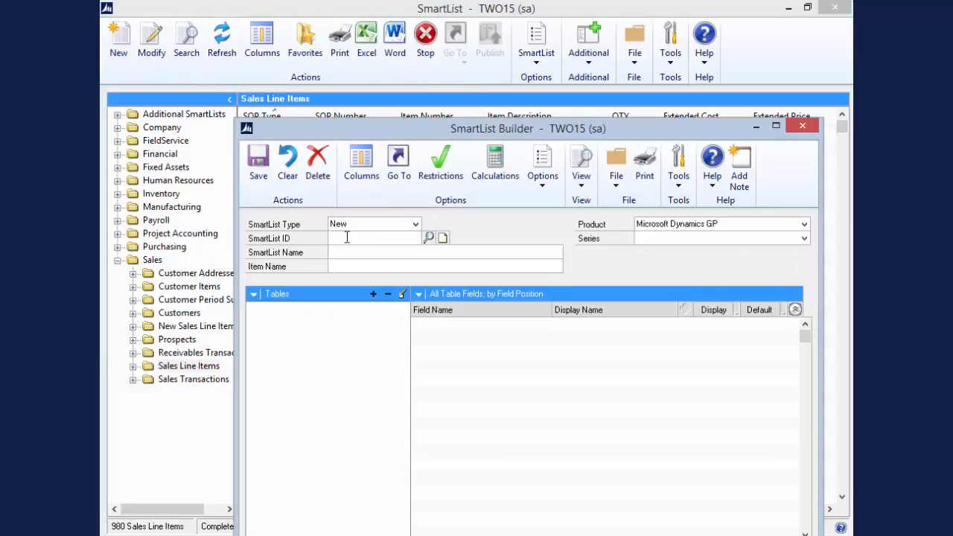
type("SLBSALESLINEITM")
left_click(353, 257)
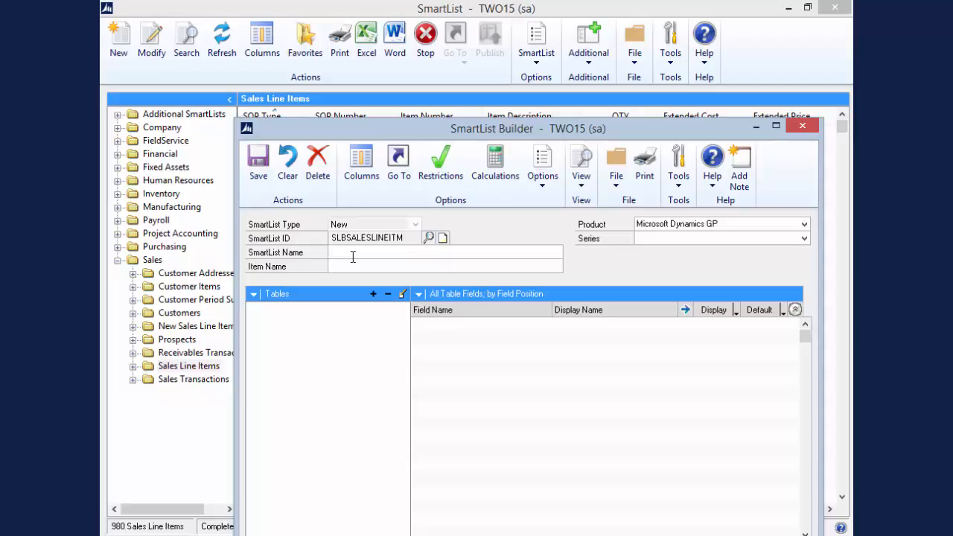
type("SLB Sales Line Items")
key("Tab")
left_click(667, 238)
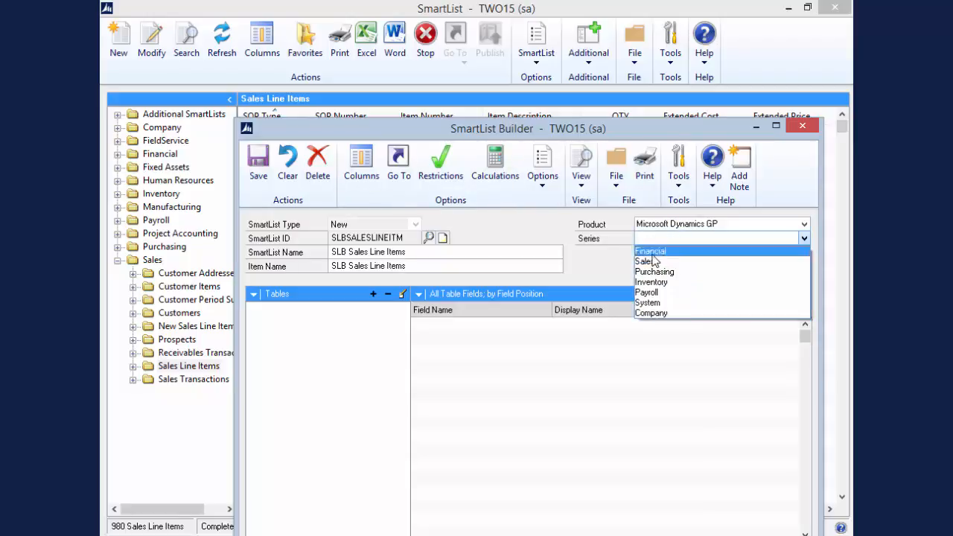
left_click(651, 261)
Add the existing Sales Line Items SmartList as the data source of the SLB Sales Line Items list
left_click(374, 295)
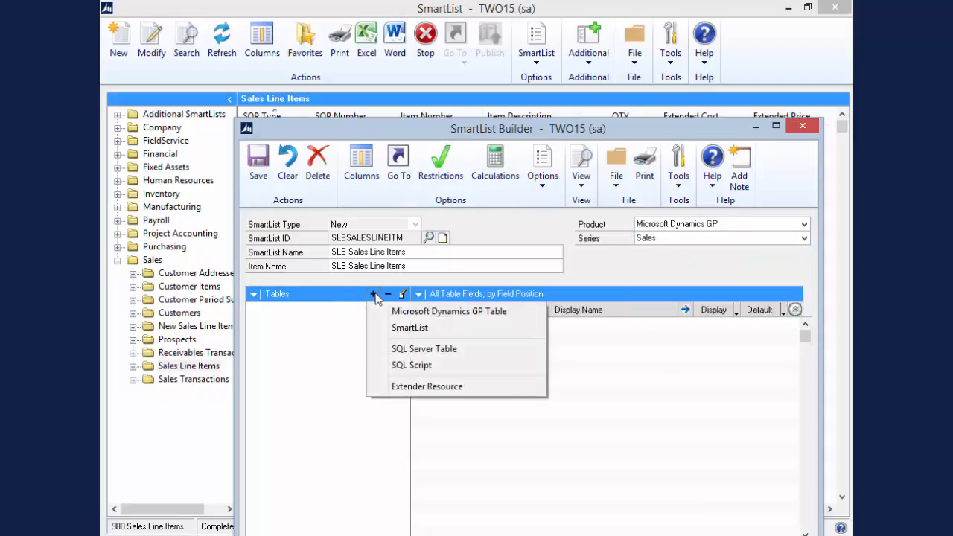
left_click(381, 328)
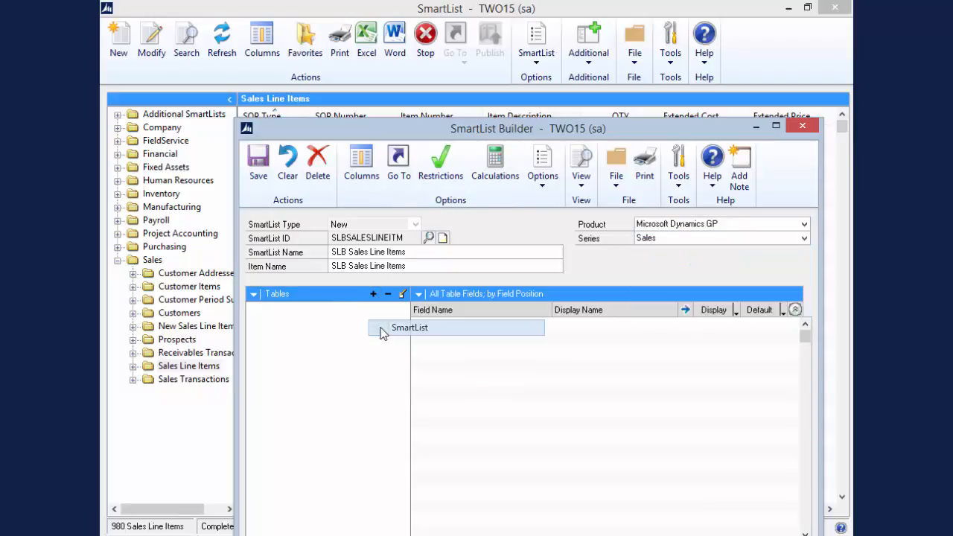
left_click(418, 186)
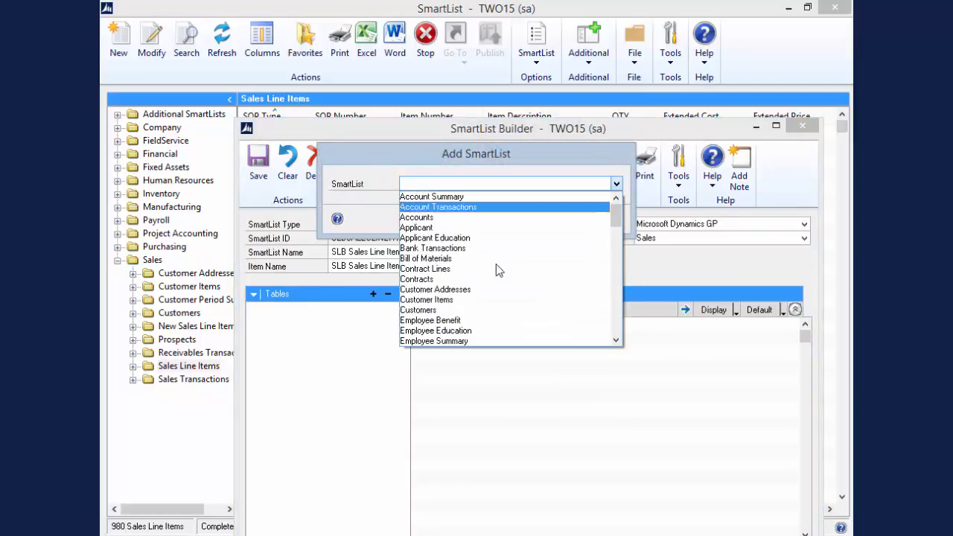
left_click_drag(620, 221, 586, 320)
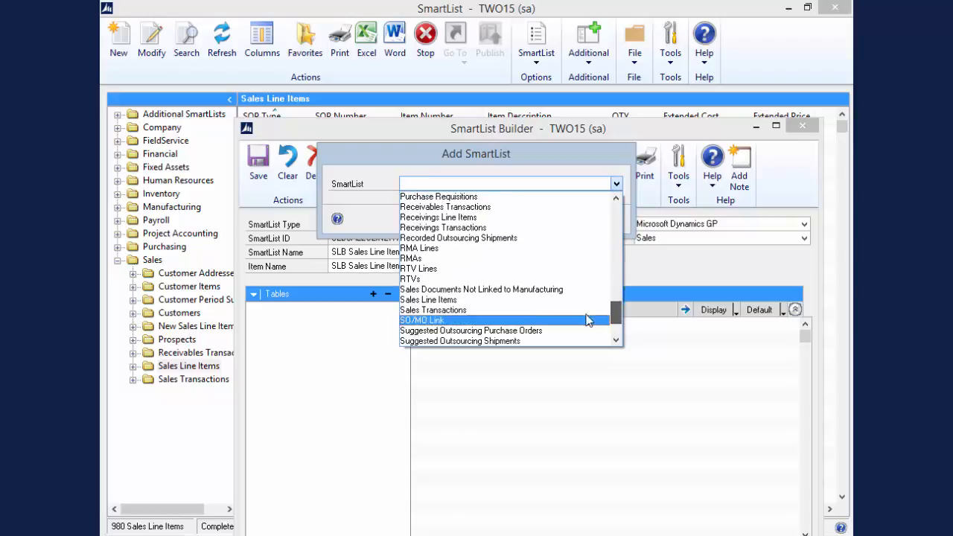
left_click(447, 300)
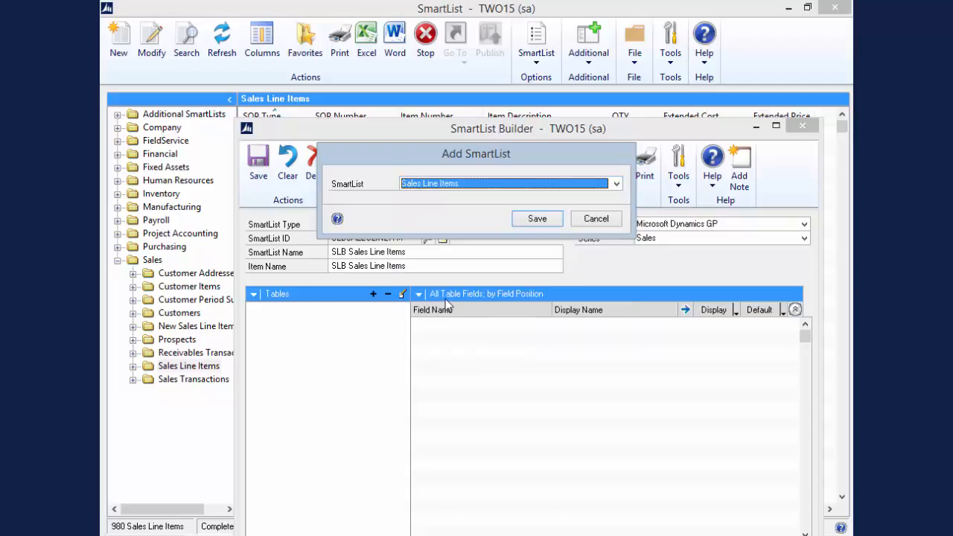
left_click(552, 218)
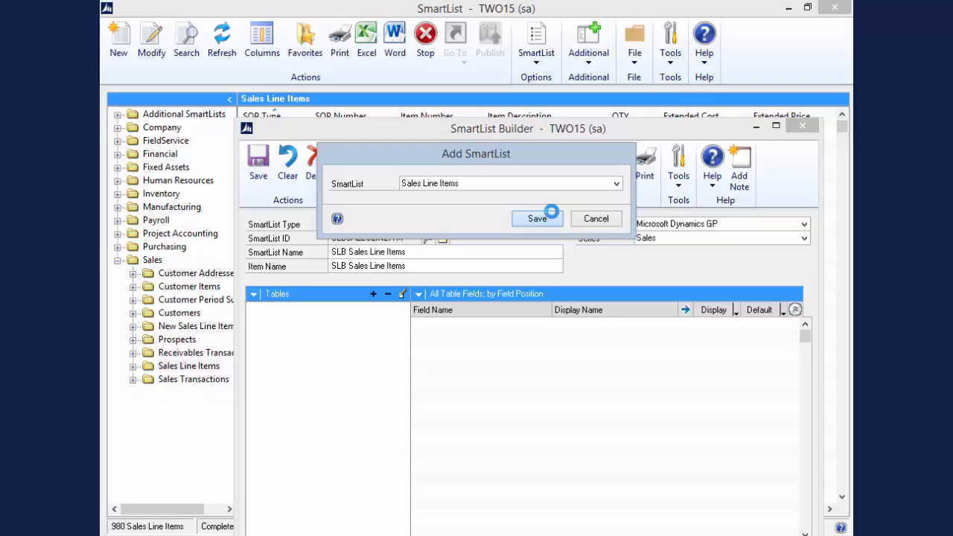
Order the Sales Line Items fields by Default Status and save the SLB Sales Line Items list
left_click_drag(585, 133, 540, 48)
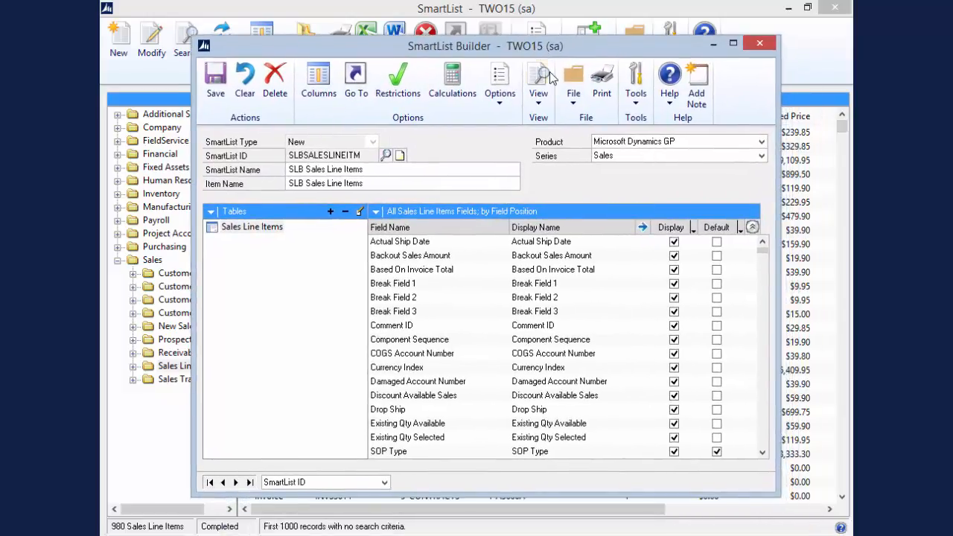
left_click(376, 212)
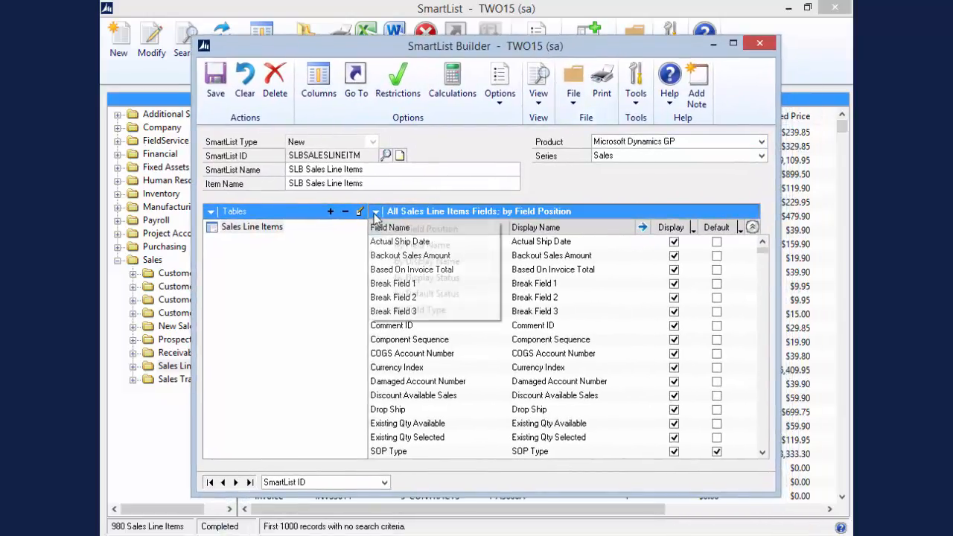
left_click(404, 294)
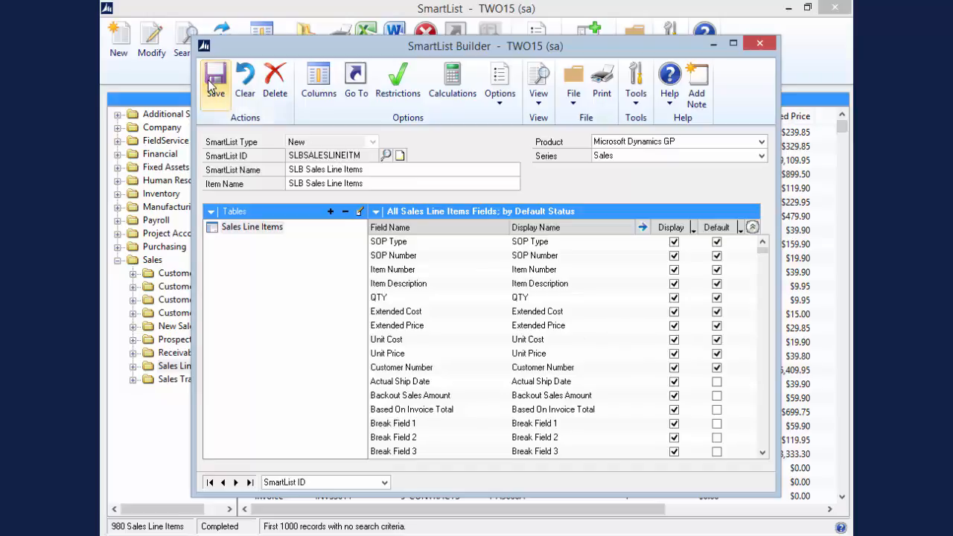
left_click(215, 82)
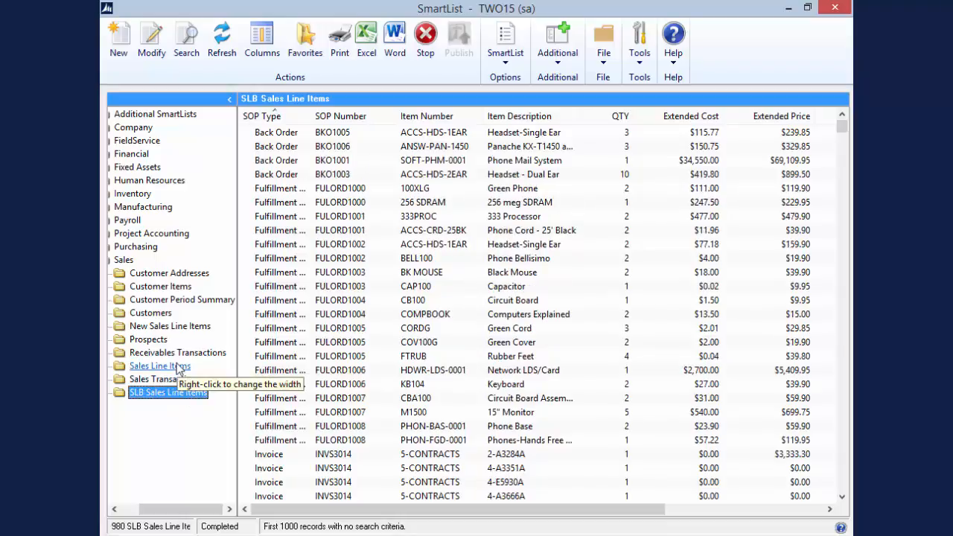
Display the original Sales Line Items list and expand its favorites
left_click(177, 366)
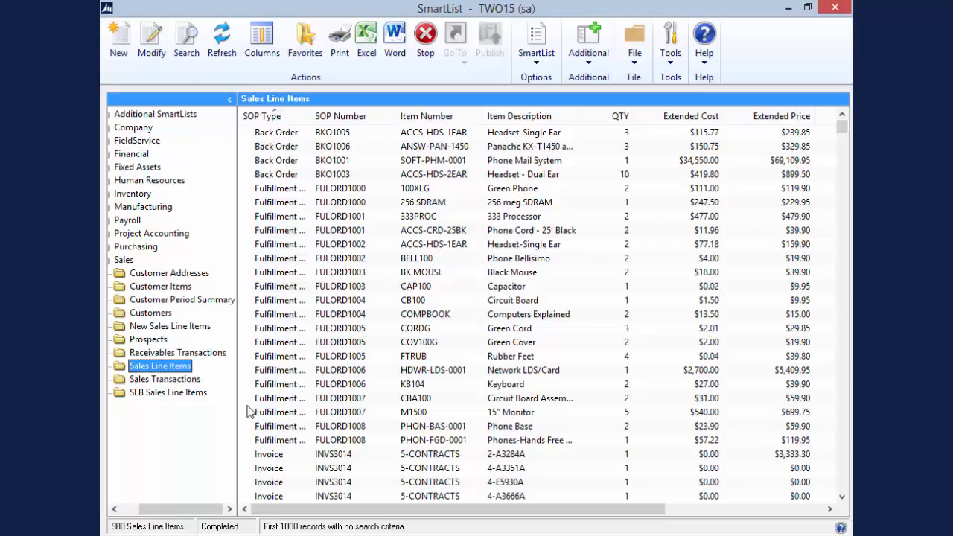
left_click_drag(151, 508, 131, 508)
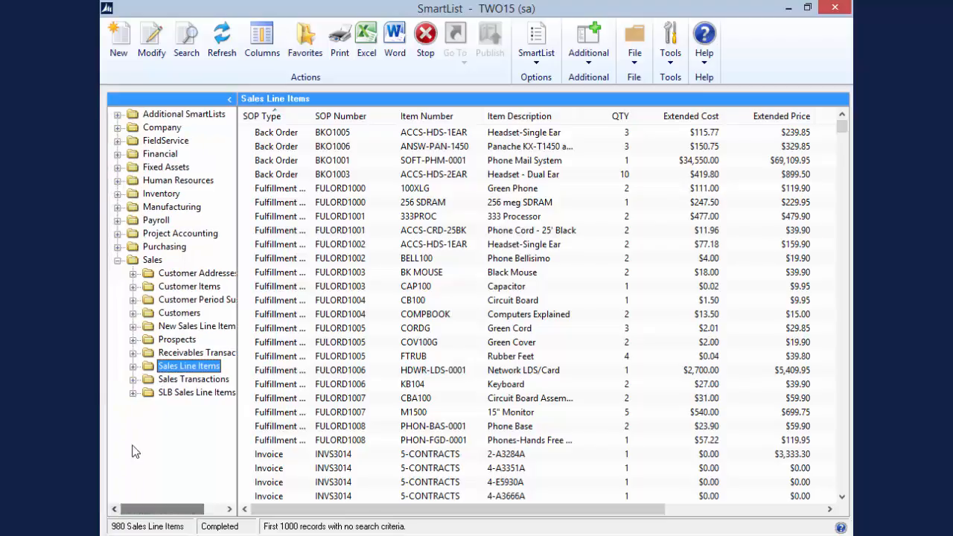
left_click(132, 365)
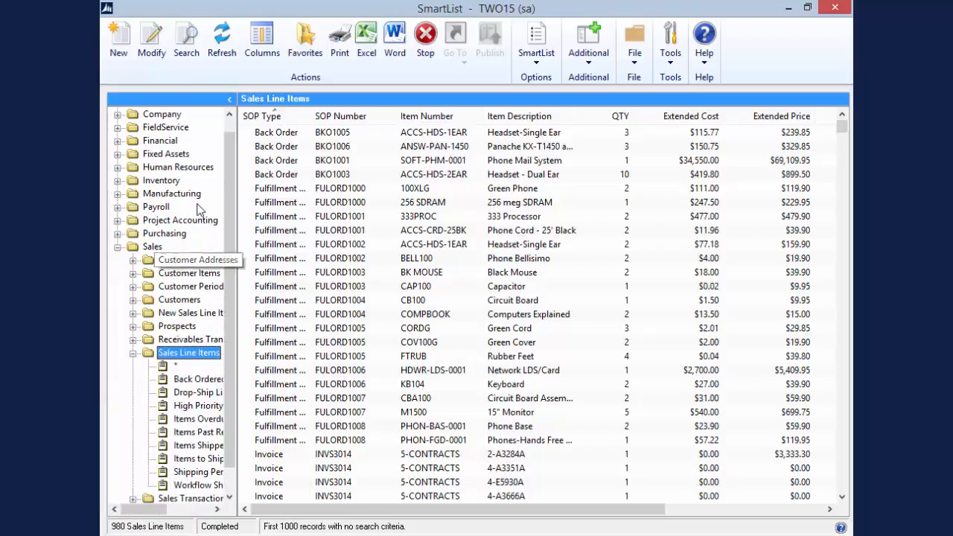
Modify the existing Sales Line Items list, setting its SmartList Name and Item Name to "Sales Line Items Modified"
left_click(149, 49)
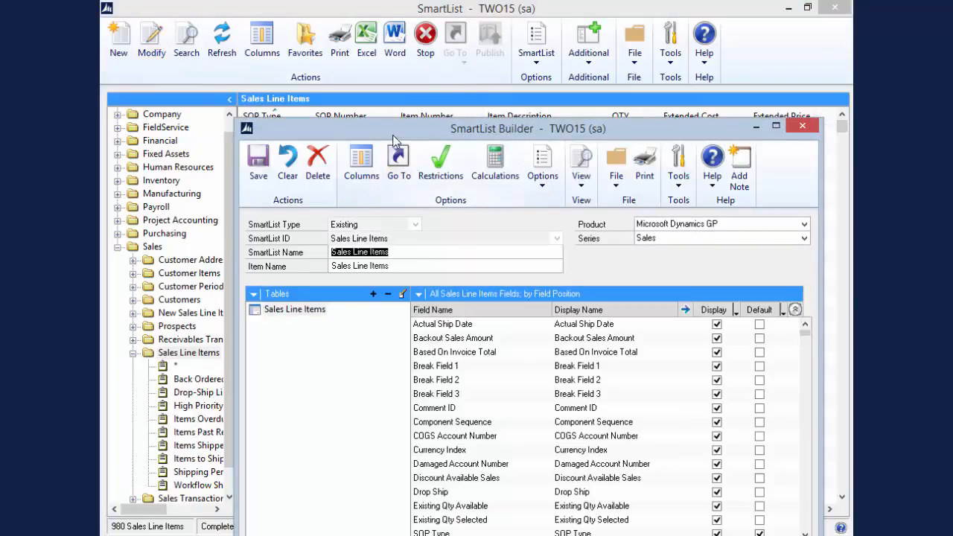
left_click_drag(392, 135, 346, 45)
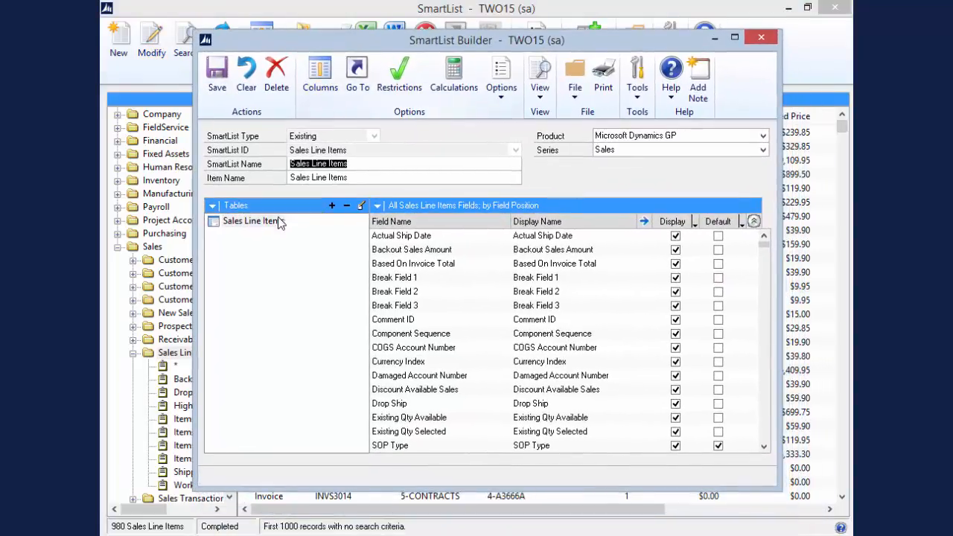
left_click(368, 165)
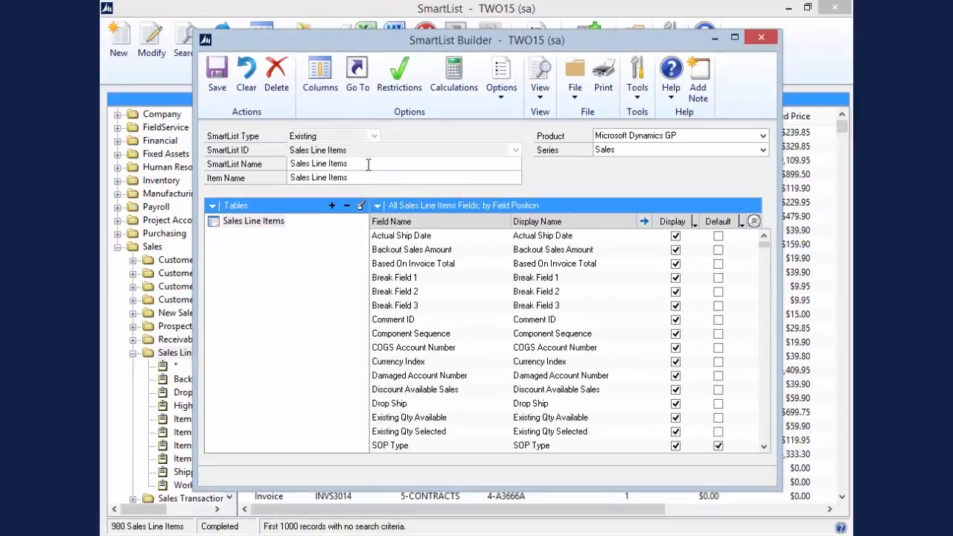
type("Modified")
key("Tab")
left_click(370, 179)
type("Modified")
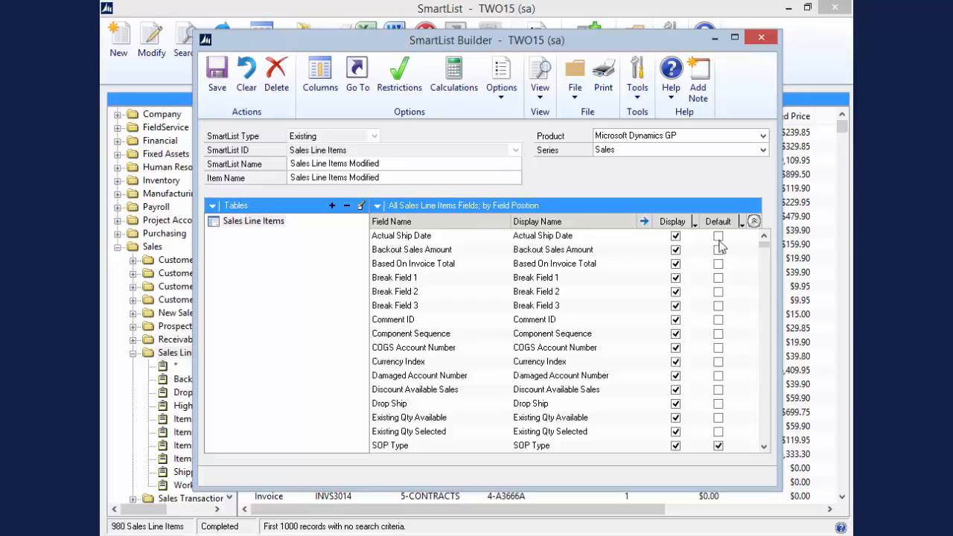
Make Actual Ship Date and Backout Sales Amount default columns, save the modified list, and expand its favorites
left_click(718, 236)
left_click(718, 250)
left_click(216, 87)
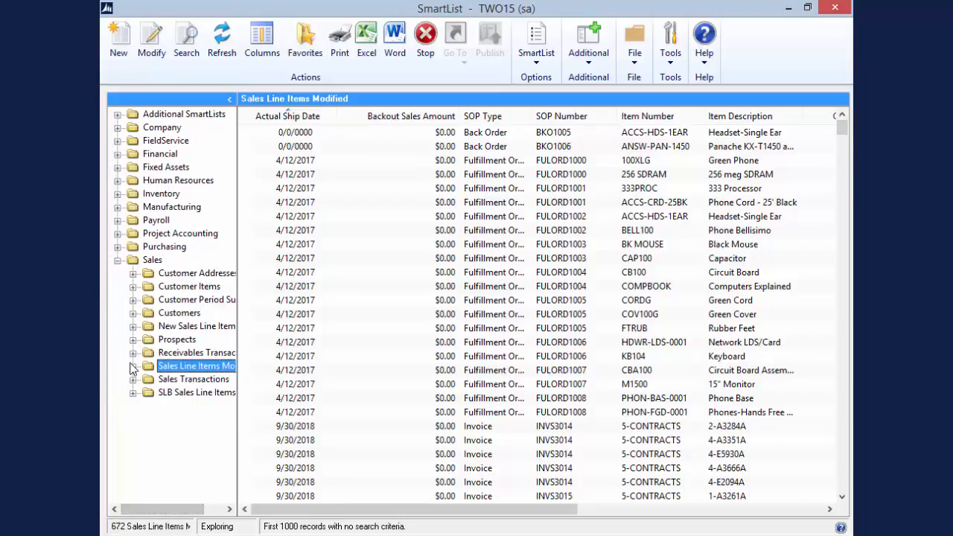
left_click(134, 365)
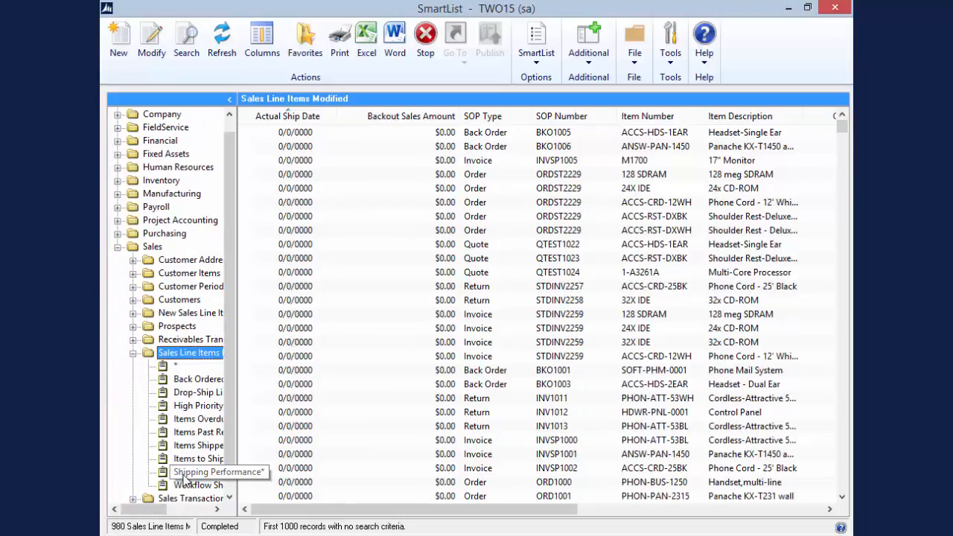
Create a new SmartList Designer list in the Sales series named "Invoice Summary by Customer"
left_click(153, 260)
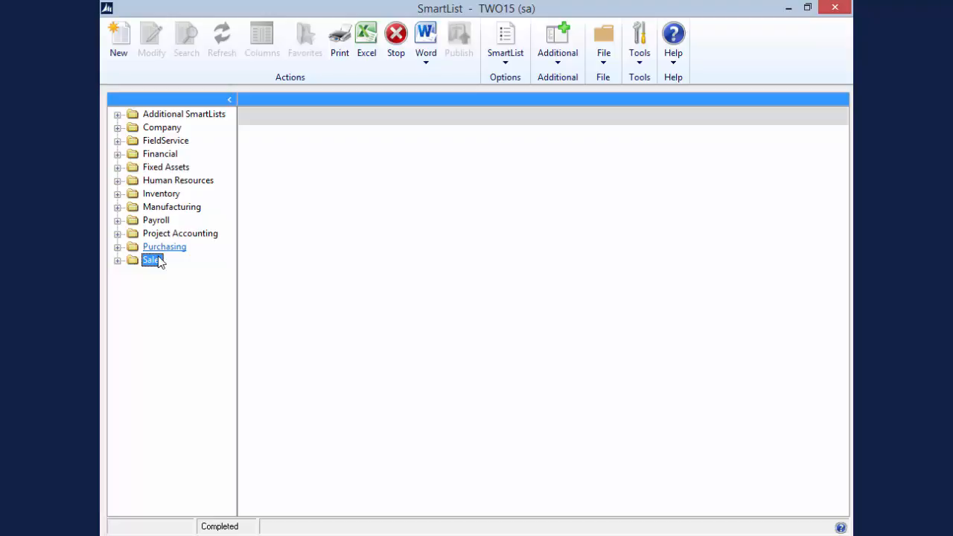
left_click(119, 46)
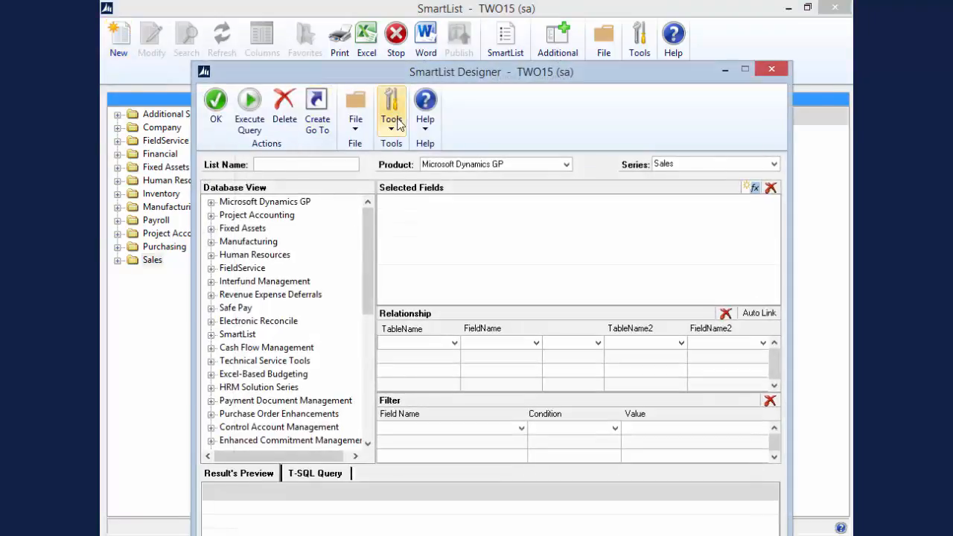
left_click_drag(392, 72, 369, 11)
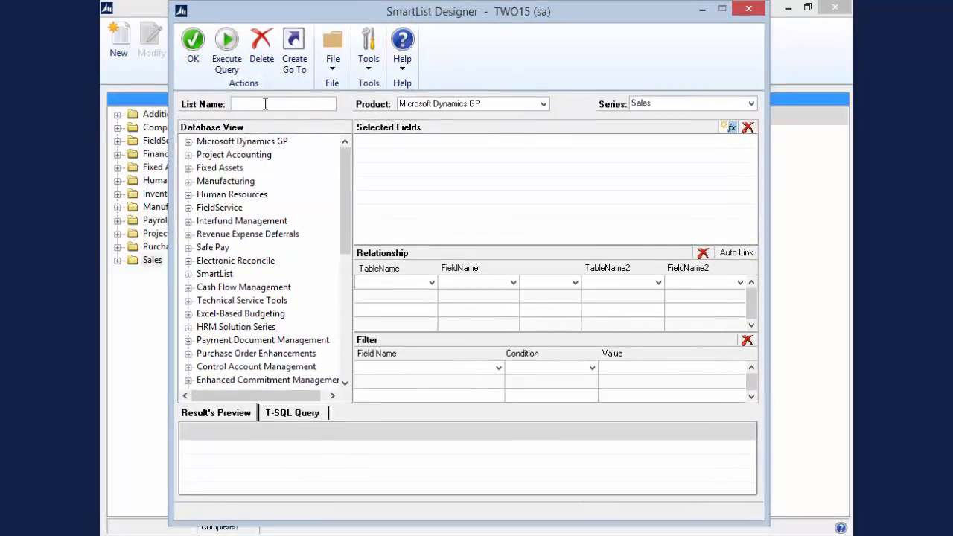
type("Invoice ")
type("Summary by Customer")
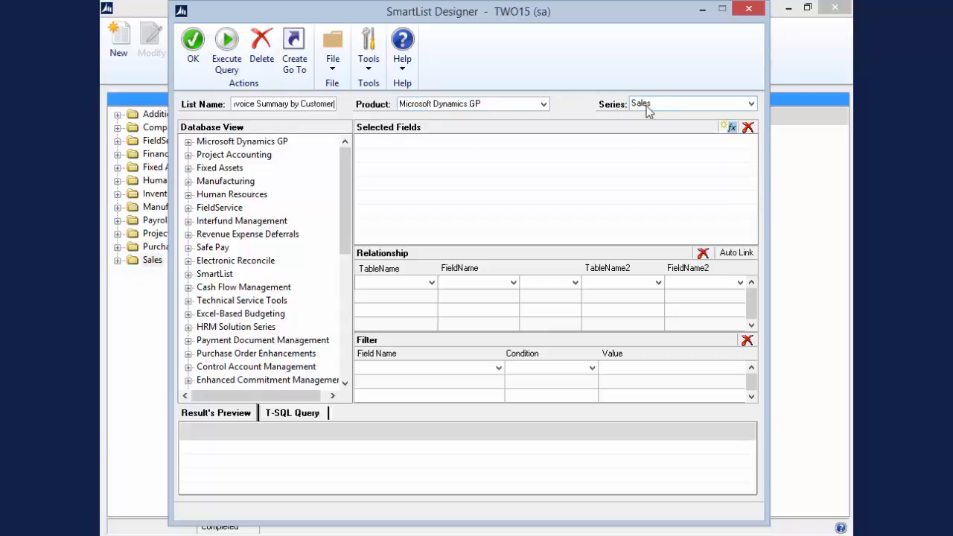
Expand the Microsoft Dynamics GP Sales tables down to the fields of the Sales Transaction Amounts Work table
left_click(188, 141)
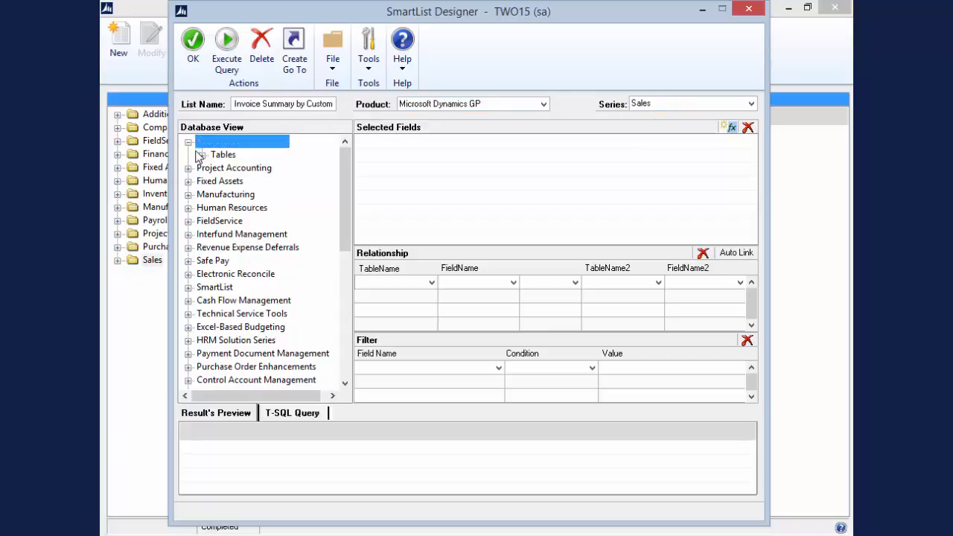
left_click(202, 154)
left_click(216, 182)
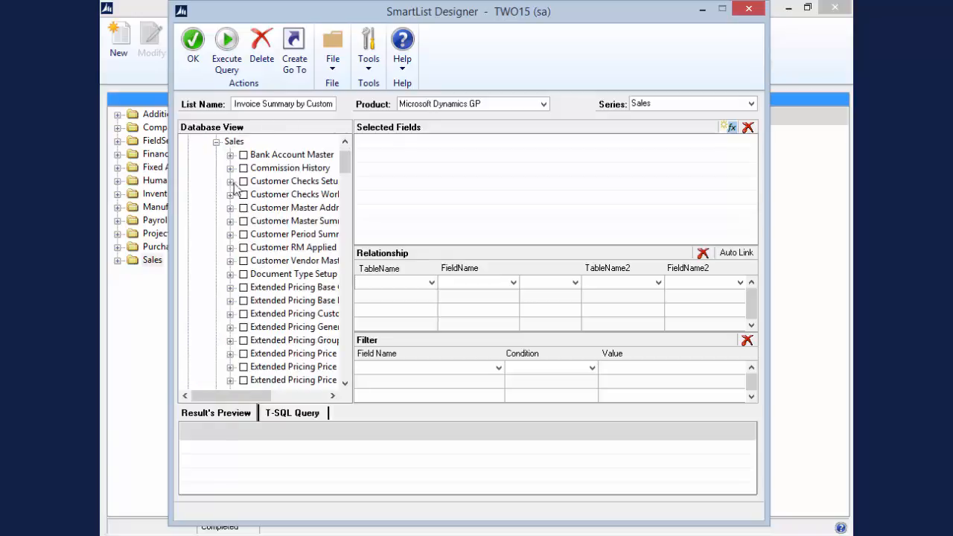
left_click_drag(348, 167, 354, 311)
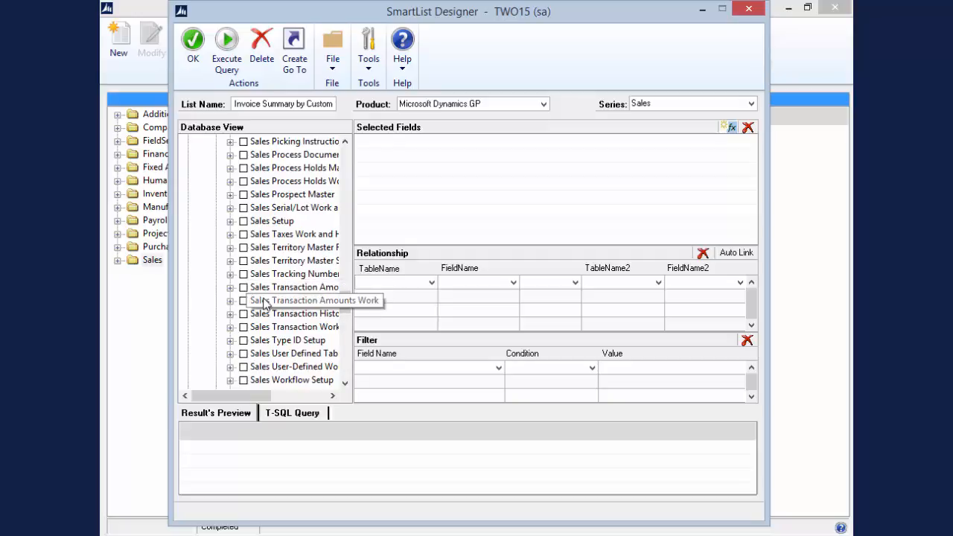
left_click(230, 300)
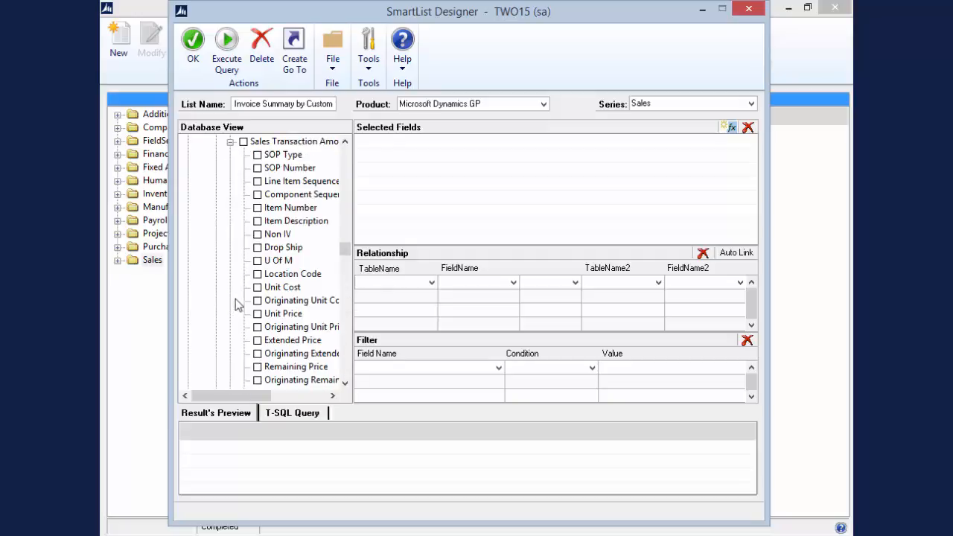
left_click(244, 141)
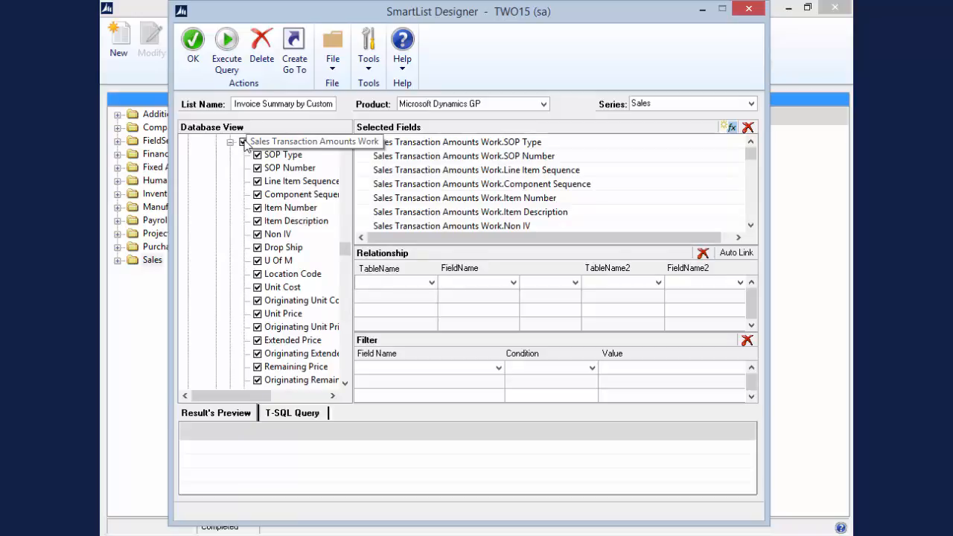
left_click(257, 234)
left_click(257, 247)
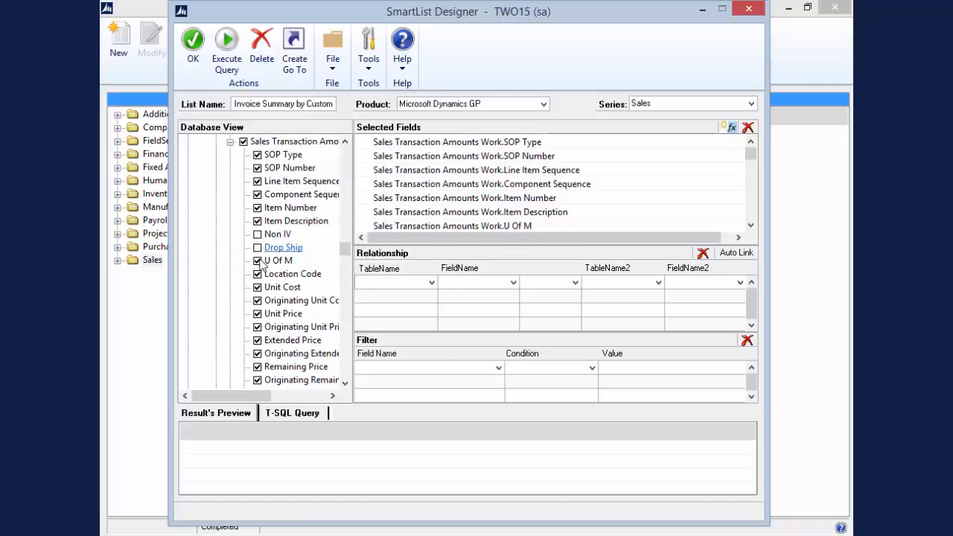
left_click(257, 260)
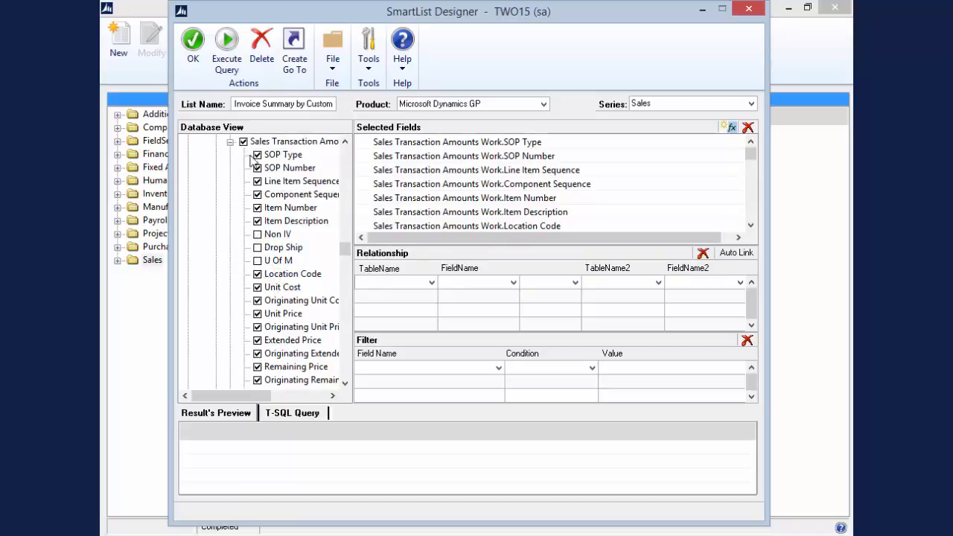
left_click(243, 141)
Add SOP Type, SOP Number, Item Number, Item Description and Extended Price from Sales Transaction Amounts Work to the selected fields
left_click(257, 154)
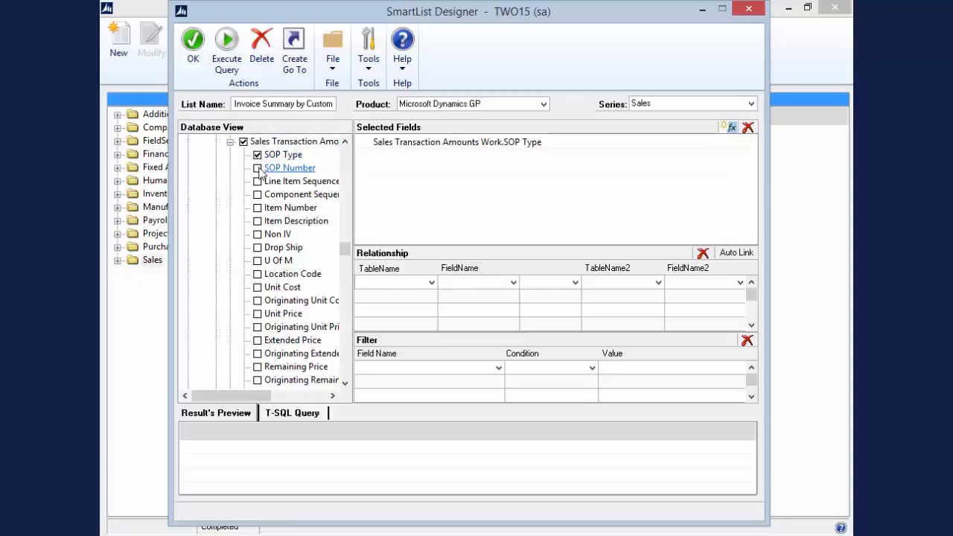
left_click(257, 167)
left_click(257, 208)
left_click(257, 221)
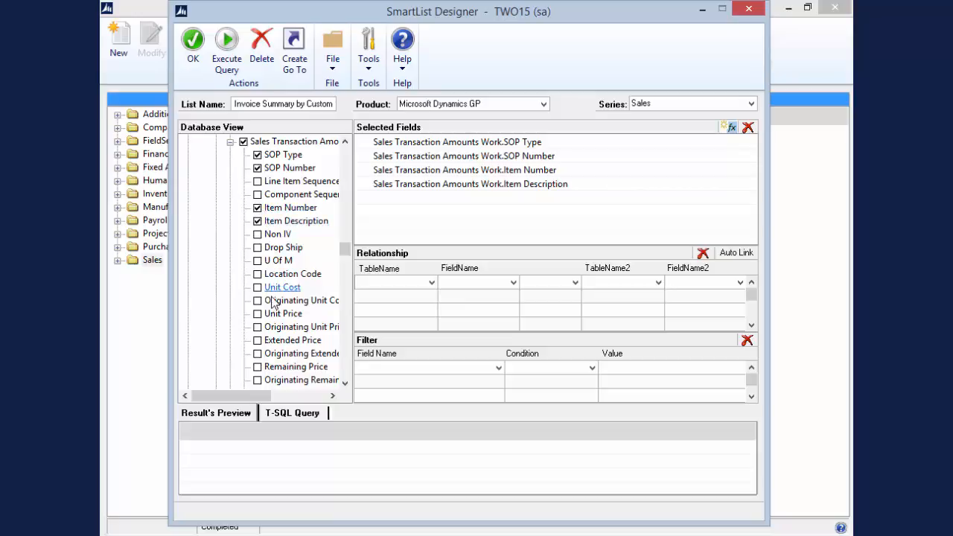
left_click(258, 341)
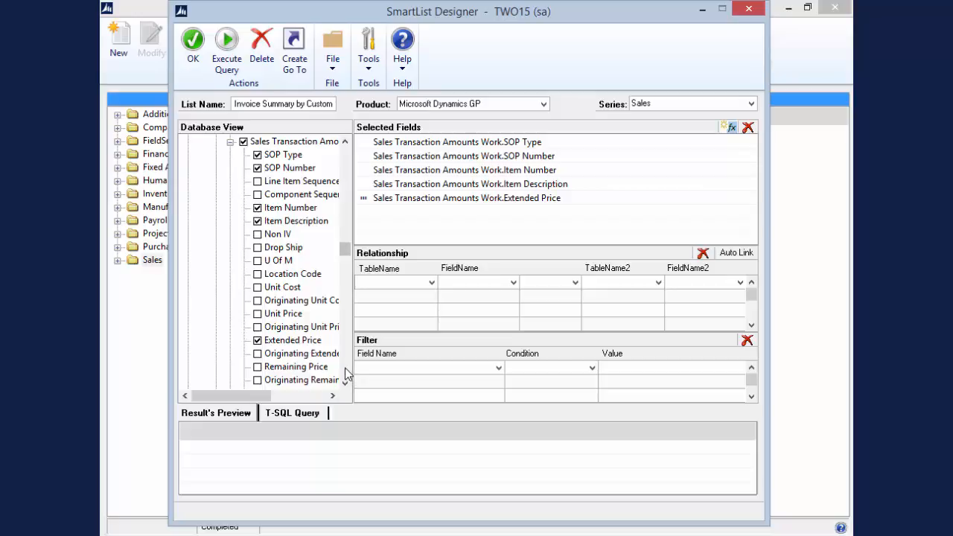
Add Document Date, Customer Number and Customer Name from the Sales Transaction Work table to the selected fields
left_click(230, 142)
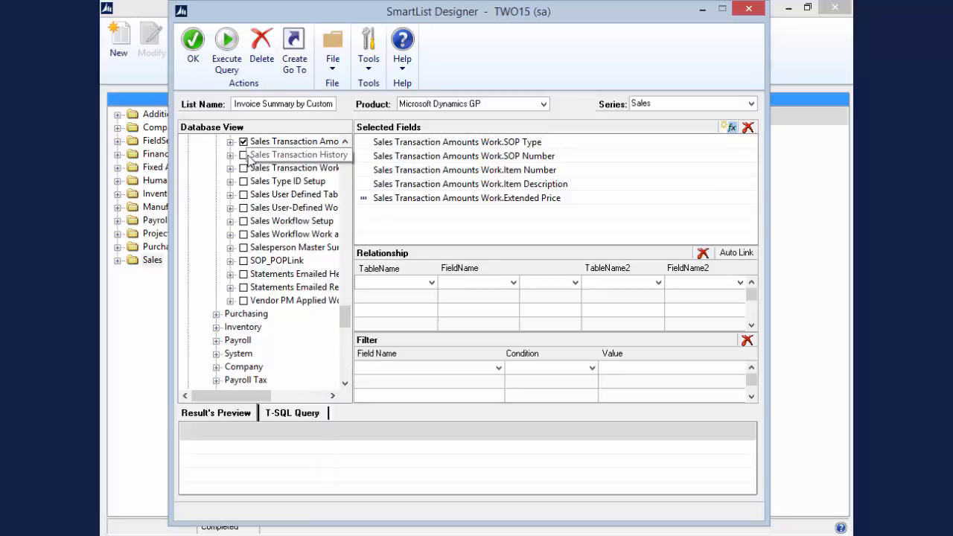
left_click(230, 168)
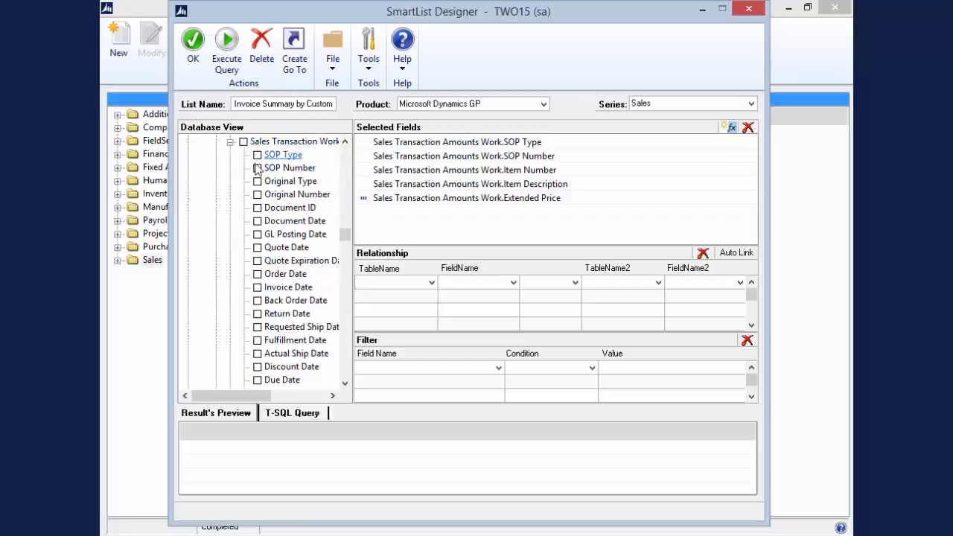
left_click(256, 222)
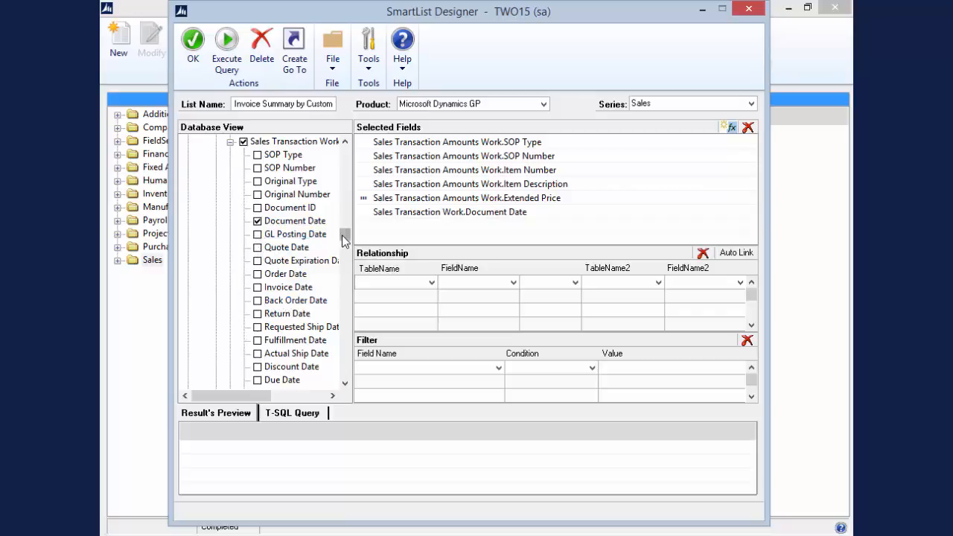
left_click_drag(344, 240, 344, 260)
left_click(258, 327)
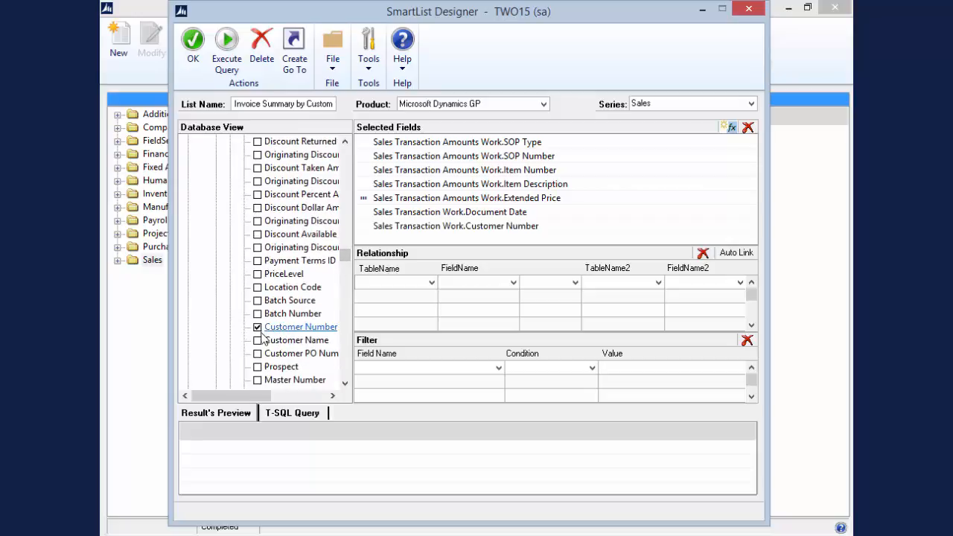
left_click(257, 340)
Link Sales Transaction Amounts Work to Sales Transaction Work manually with an Inner Join on SOP Type
left_click(439, 283)
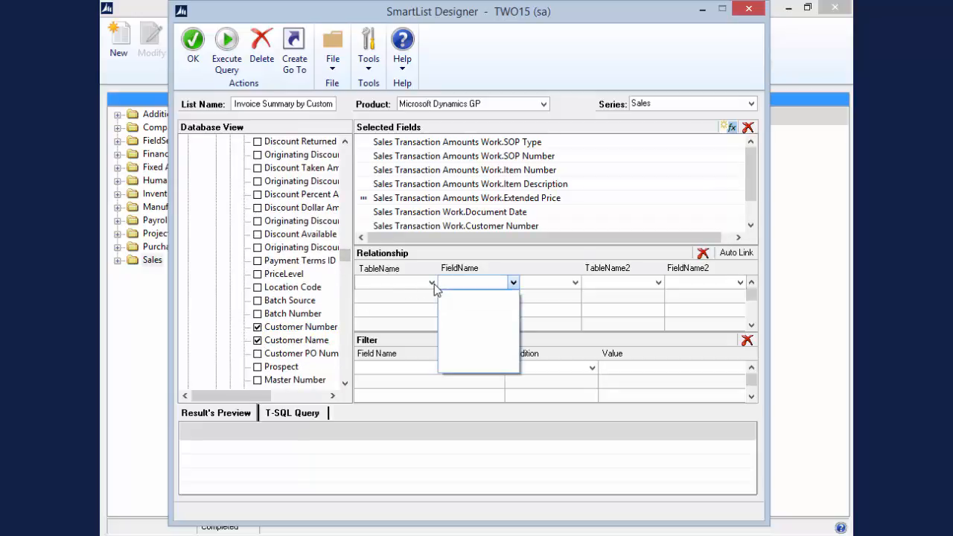
left_click(434, 284)
left_click(432, 284)
left_click(432, 293)
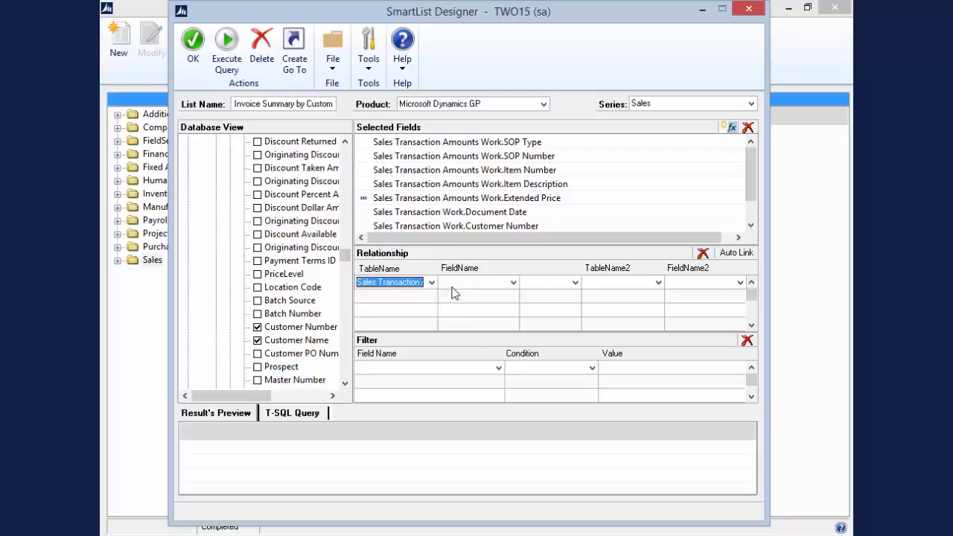
left_click(455, 286)
scroll(456, 297, "up", 3)
left_click(458, 291)
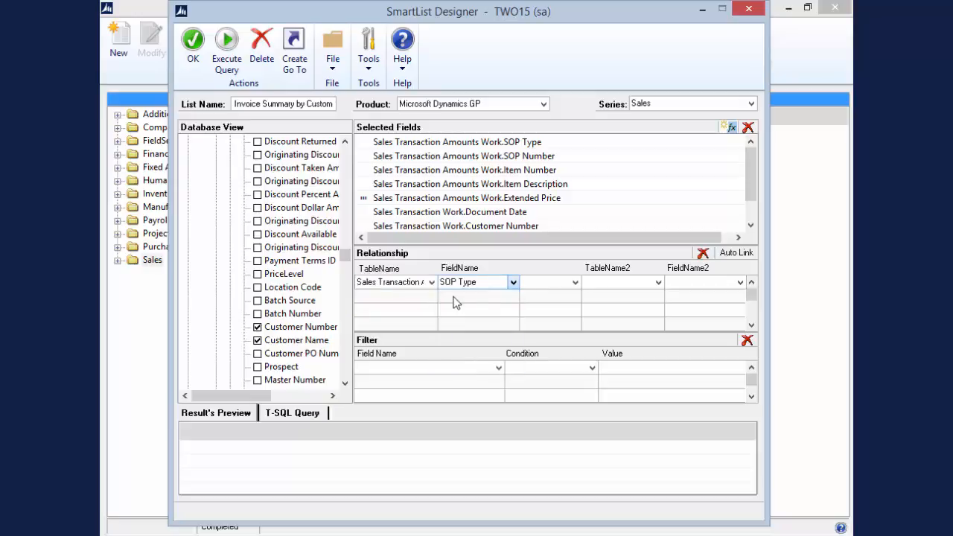
left_click(551, 287)
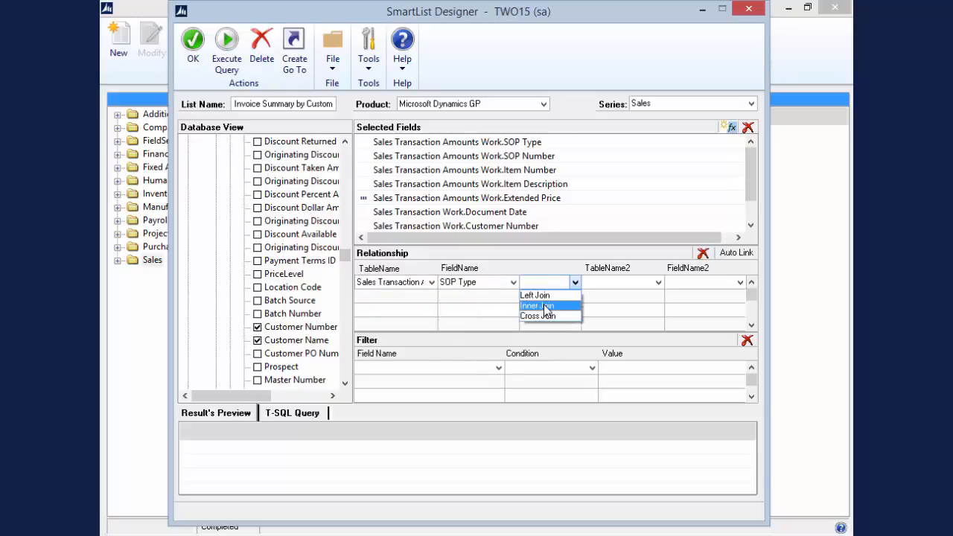
left_click(547, 306)
left_click(640, 283)
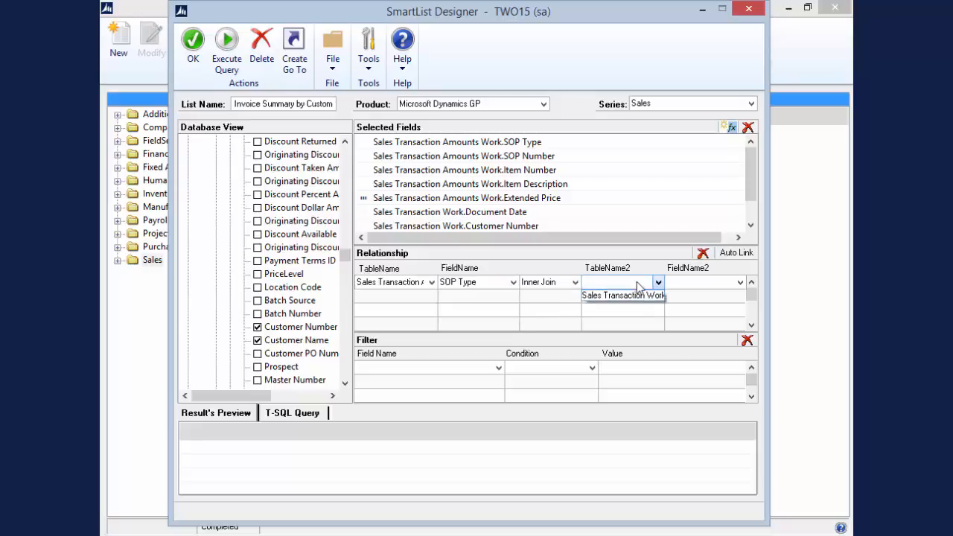
left_click(638, 297)
left_click(691, 283)
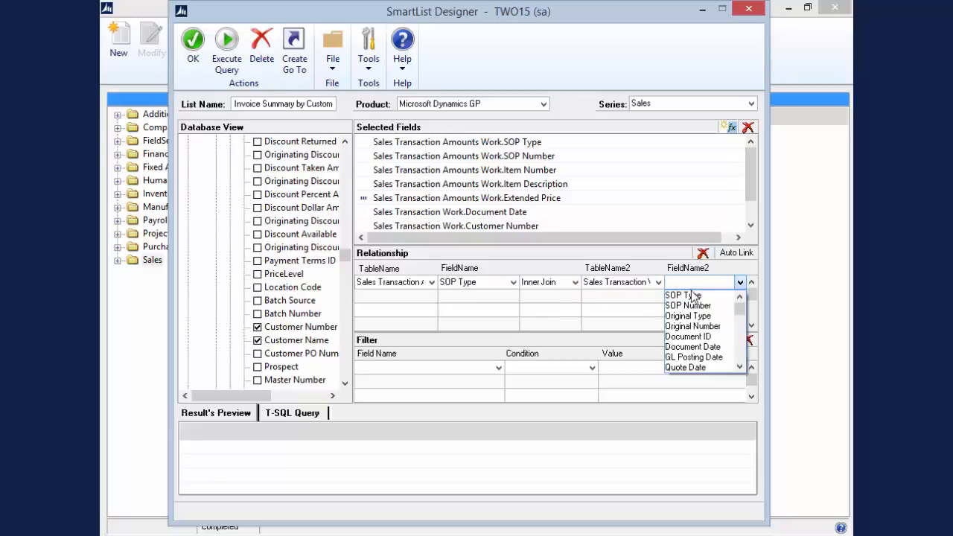
left_click(679, 295)
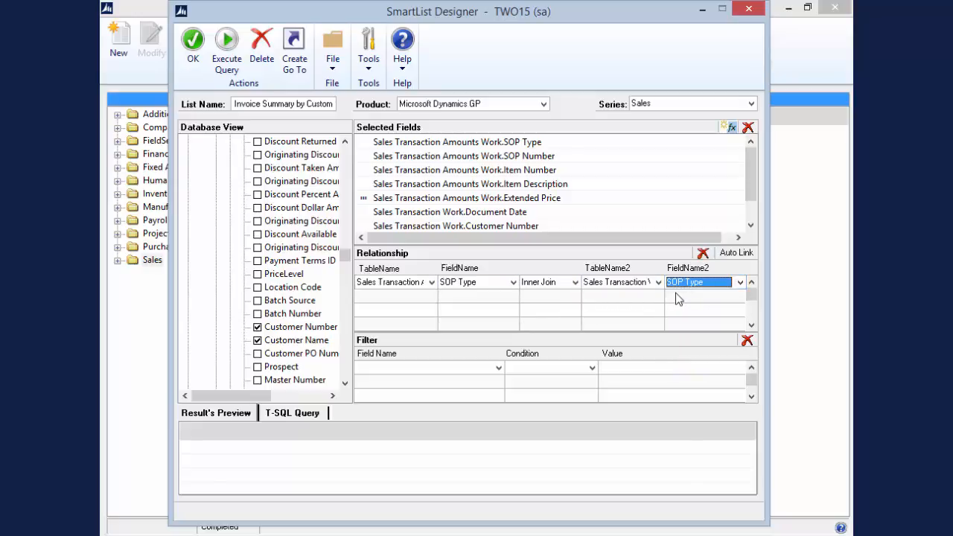
Reset the table links with Auto Link and save the Invoice Summary by Customer list
left_click(736, 253)
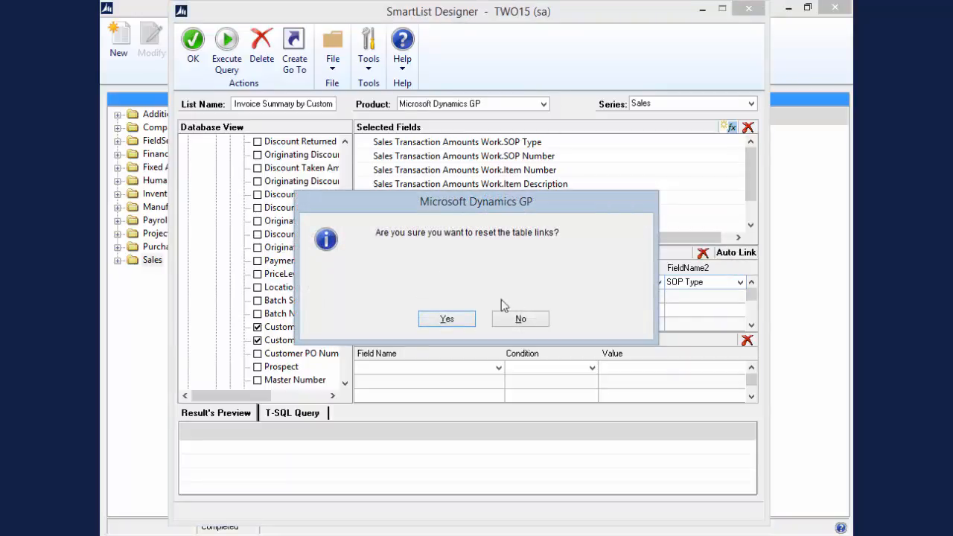
left_click(445, 319)
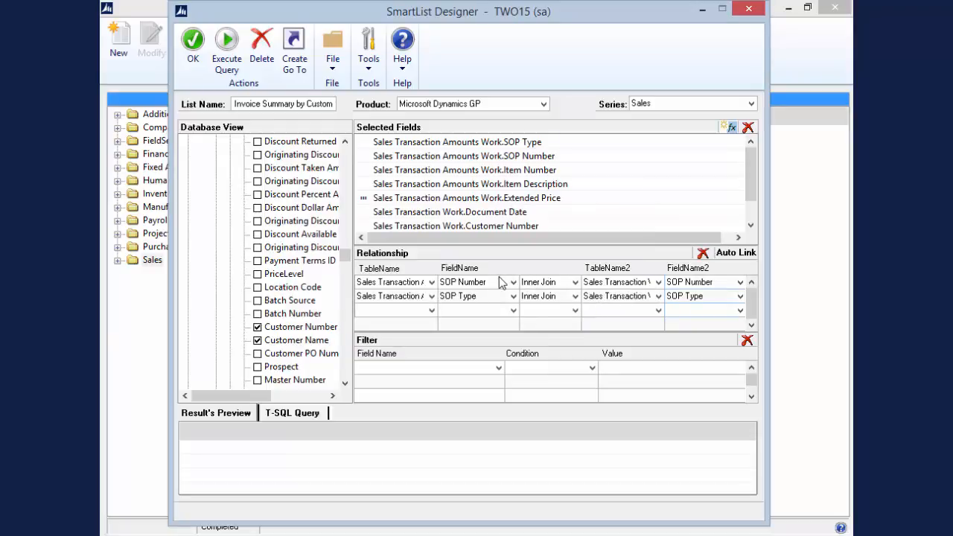
left_click(192, 46)
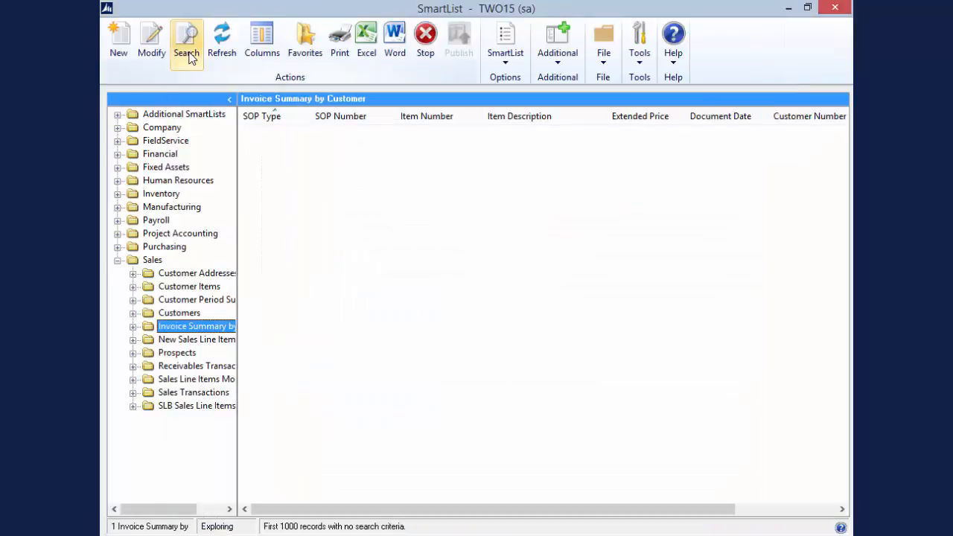
Sort the Invoice Summary by Customer list by SOP Type and review which document types it contains
left_click(287, 116)
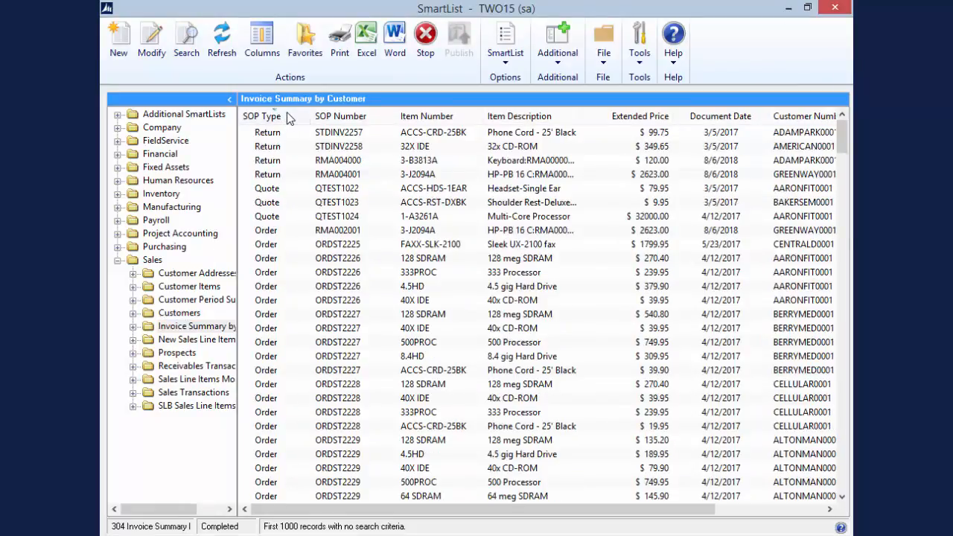
left_click(287, 117)
scroll(294, 232, "down", 4)
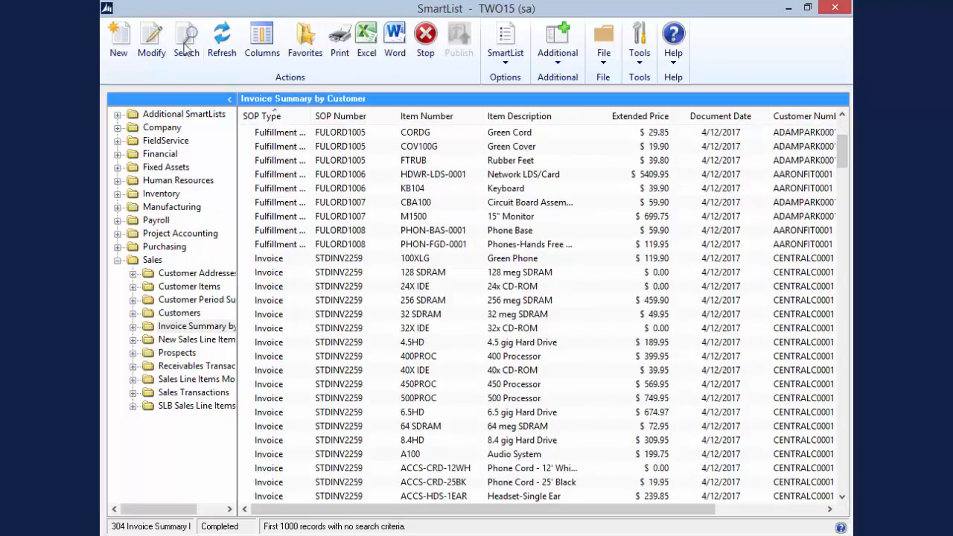
Modify Invoice Summary by Customer to filter Sales Transaction Amounts Work SOP Type with condition Is and value Invoice, and save the list
left_click(146, 48)
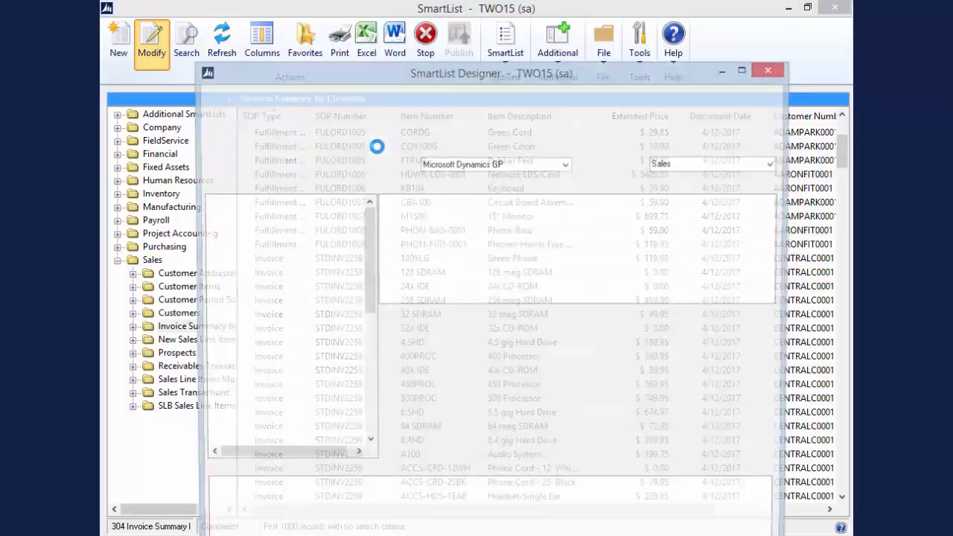
left_click_drag(384, 74, 363, 17)
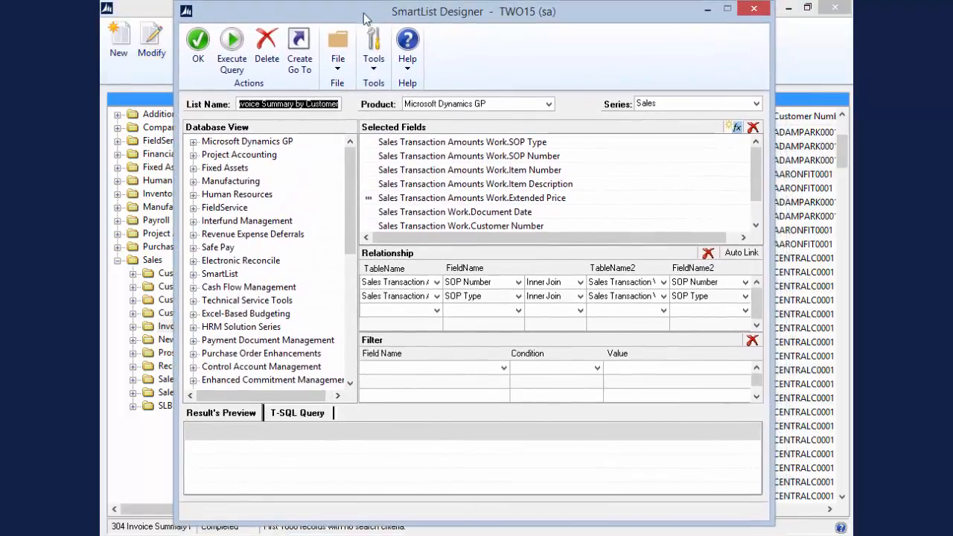
left_click(505, 372)
left_click(504, 367)
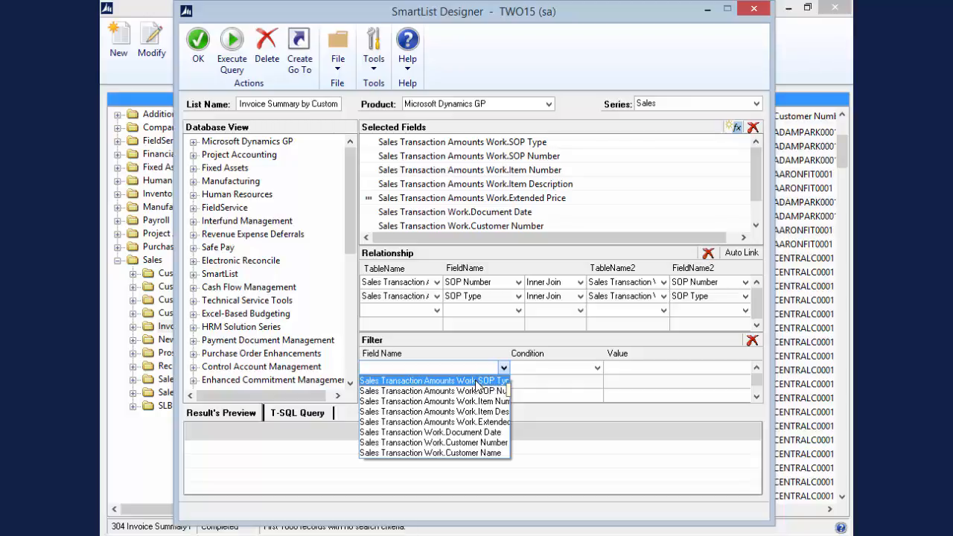
left_click(476, 381)
left_click(530, 367)
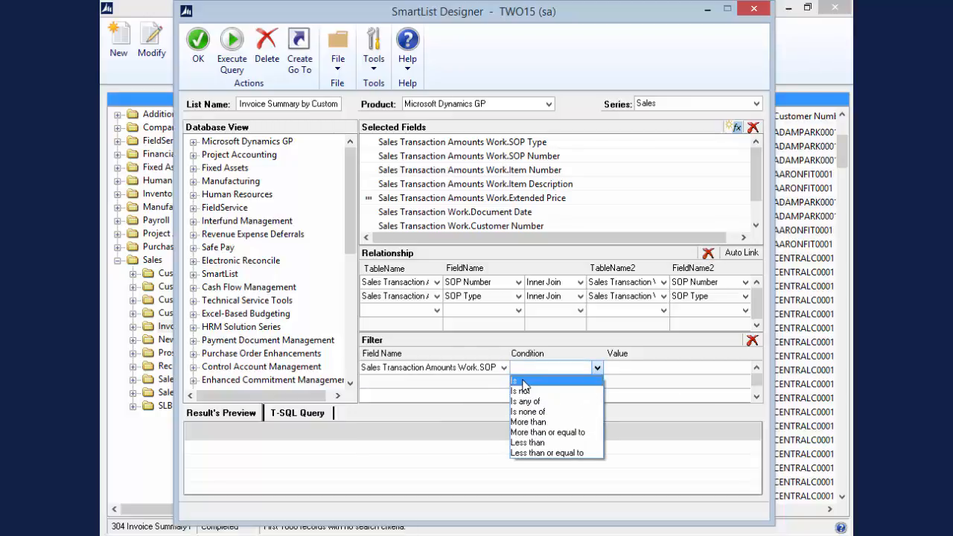
left_click(524, 381)
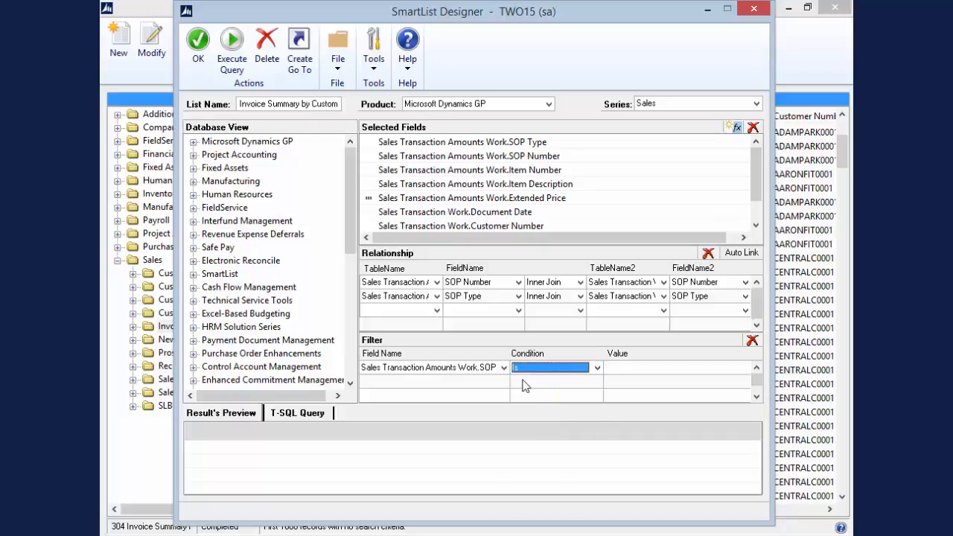
left_click(621, 367)
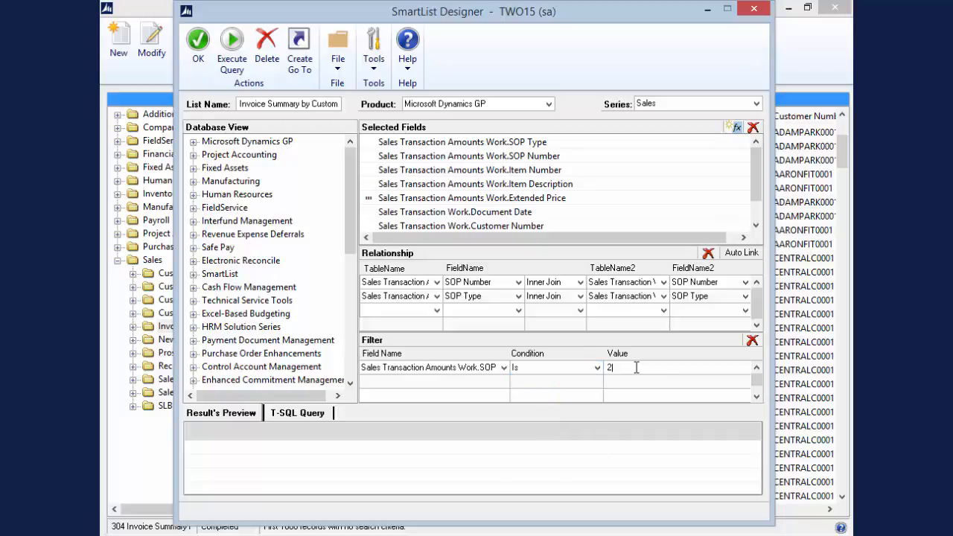
key("BackSpace")
left_click(198, 43)
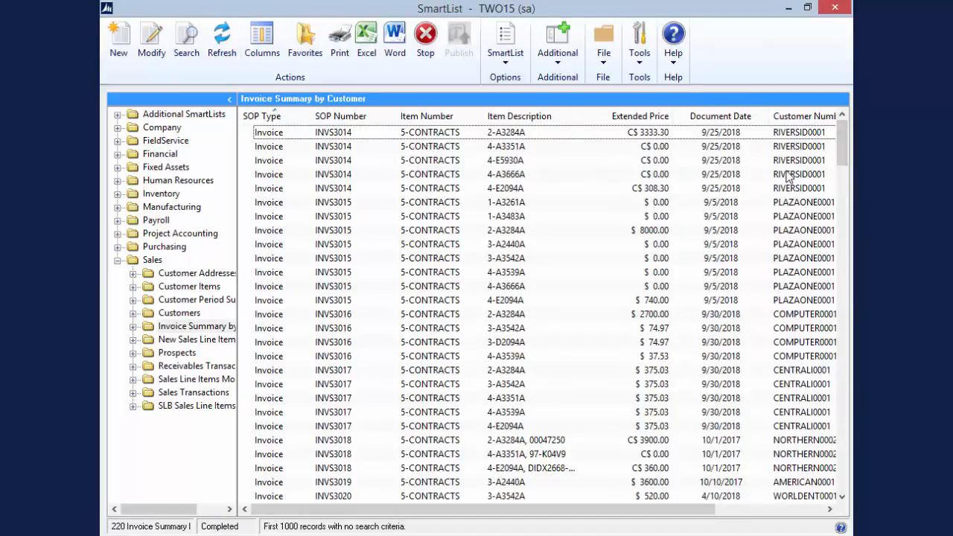
Reopen Invoice Summary by Customer for modification and show its selected Microsoft Dynamics GP Sales tables in the database view
left_click(151, 37)
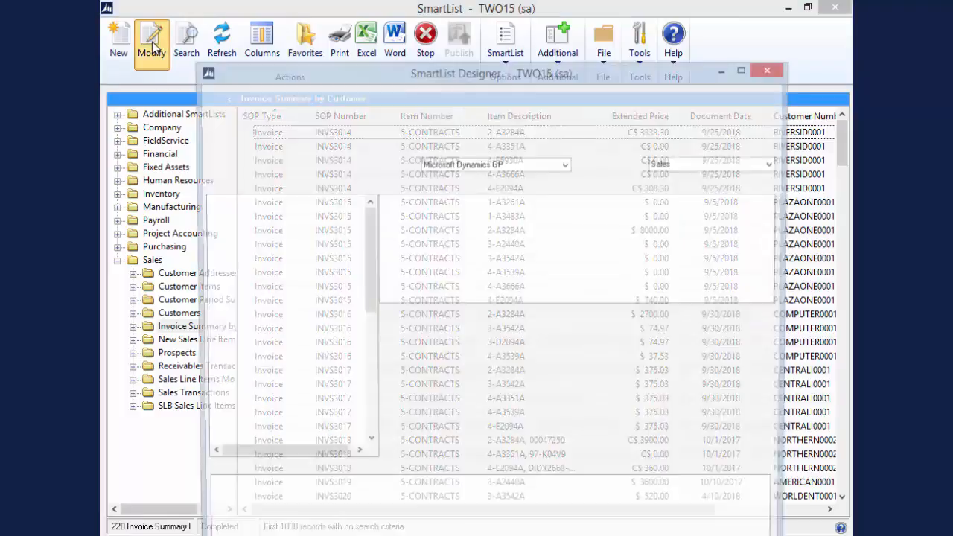
left_click_drag(497, 69, 490, 13)
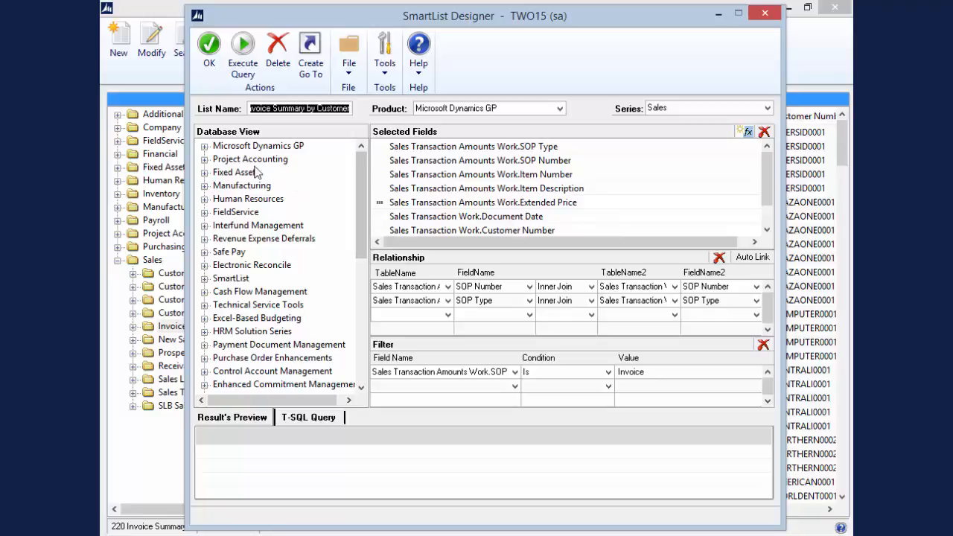
left_click(204, 147)
left_click(218, 160)
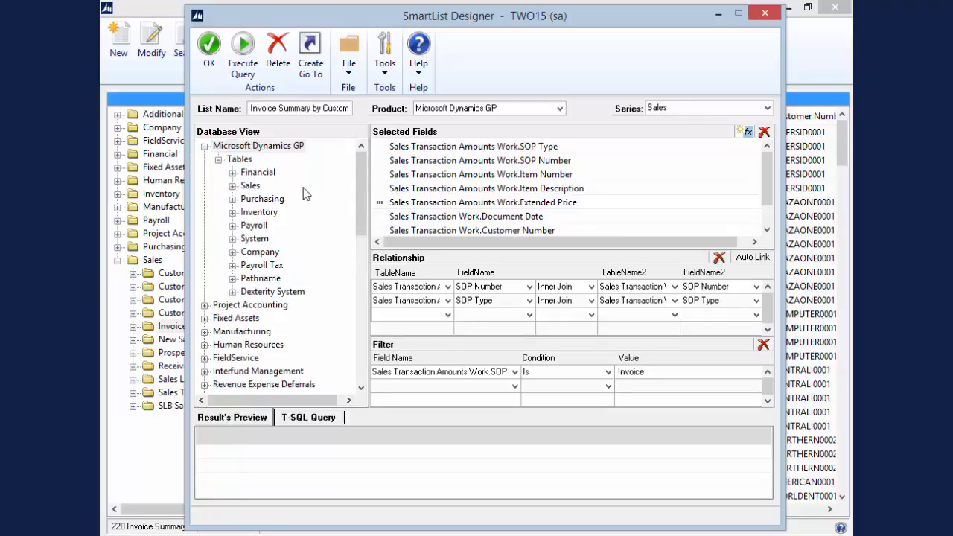
left_click(232, 186)
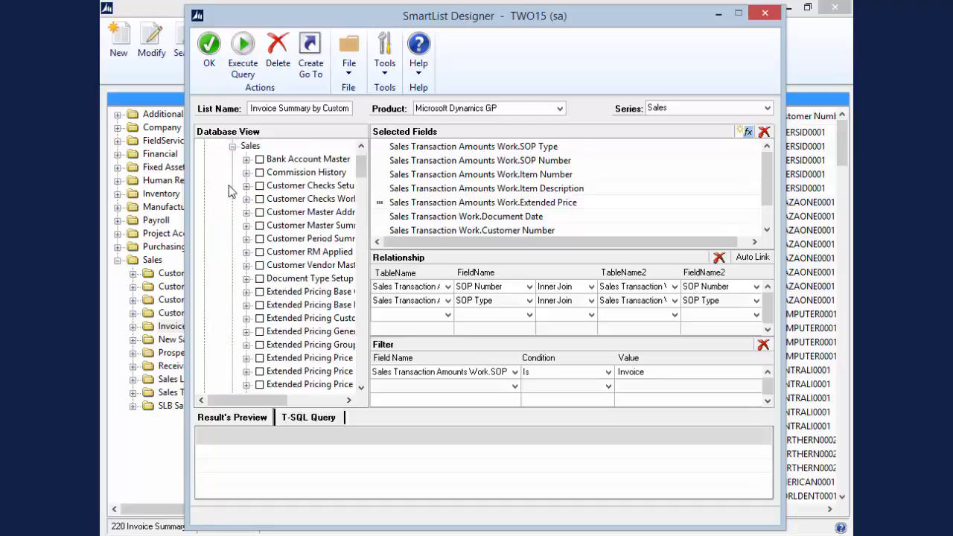
left_click_drag(366, 173, 363, 309)
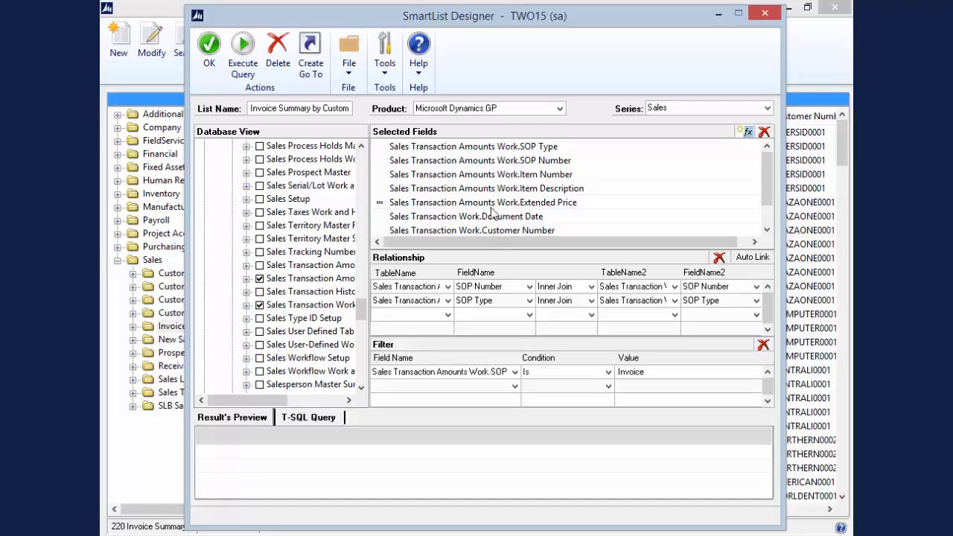
Examine which Go To types can be added to the list, and close the Go To window without adding one
left_click(307, 50)
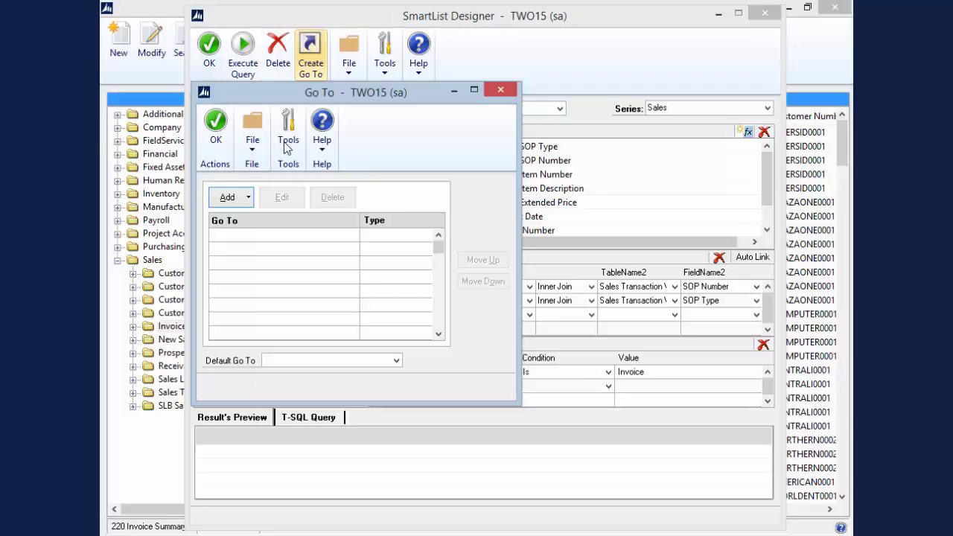
left_click(250, 197)
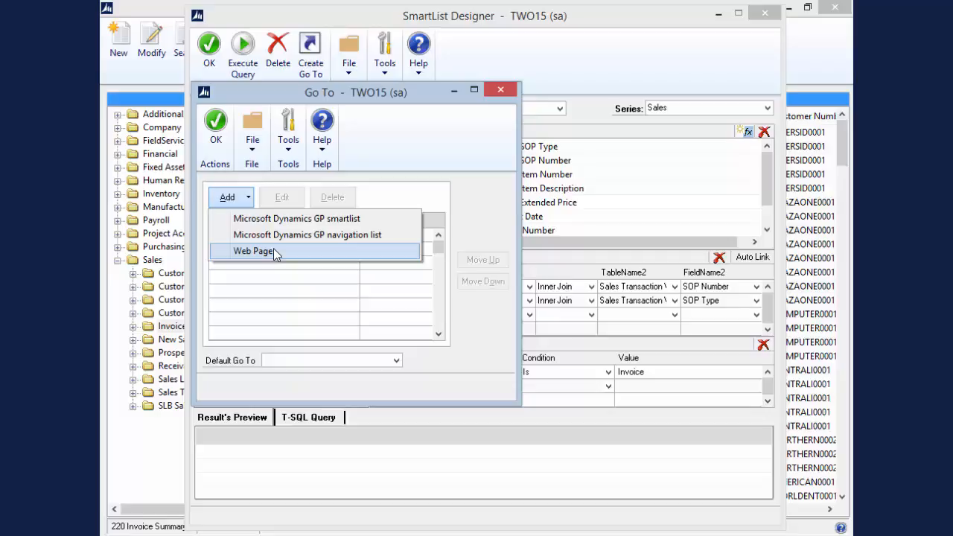
left_click(222, 125)
left_click(222, 125)
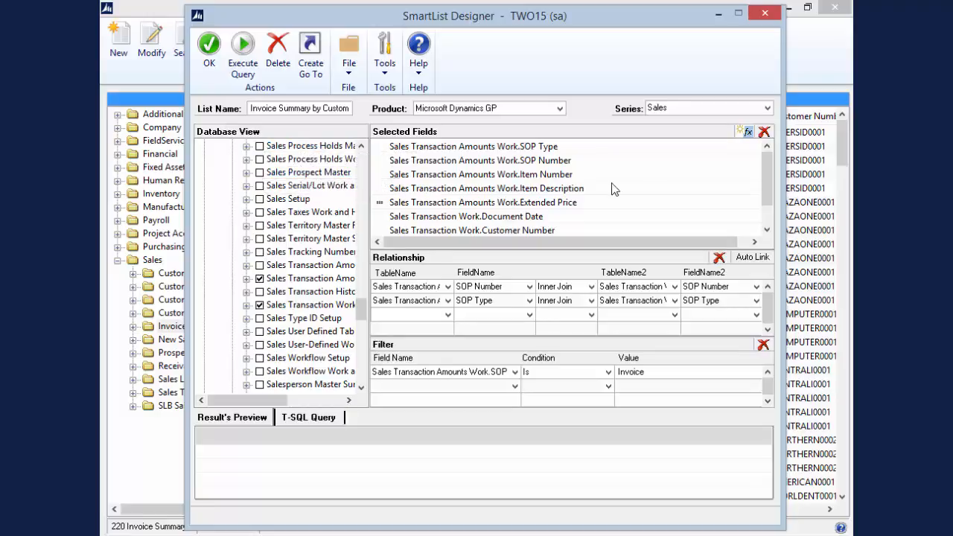
Create a calculated field named Extended Price Calc with the Currency type
left_click(745, 132)
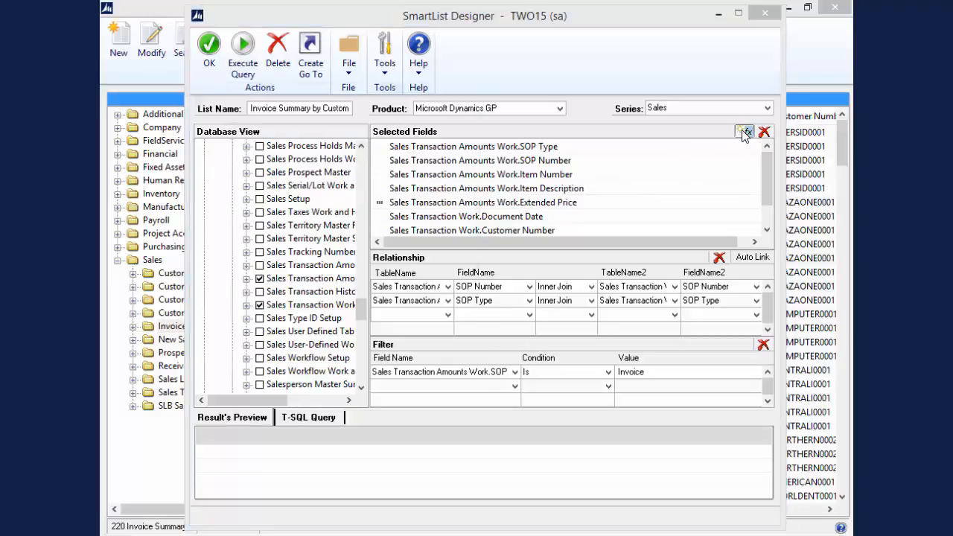
left_click(228, 199)
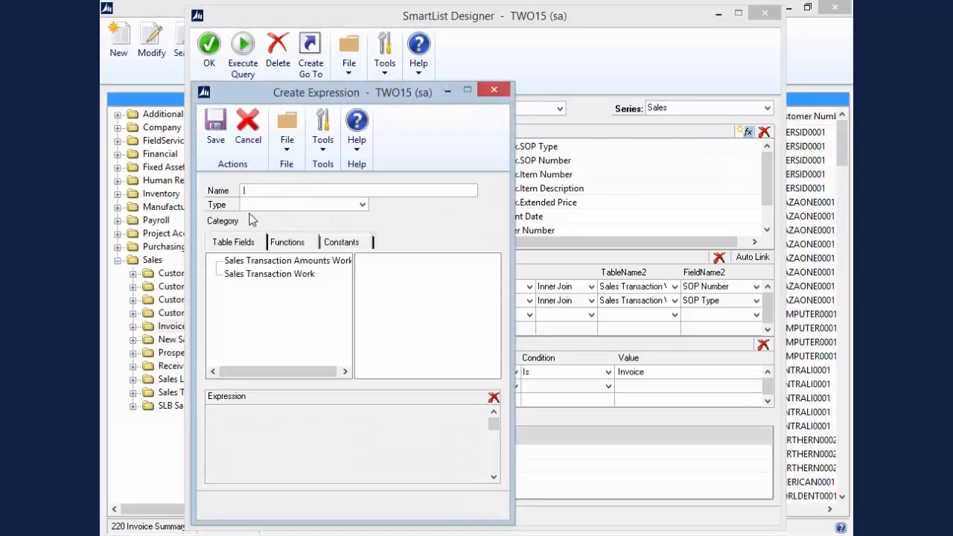
type("Extended Price Calc")
left_click(271, 206)
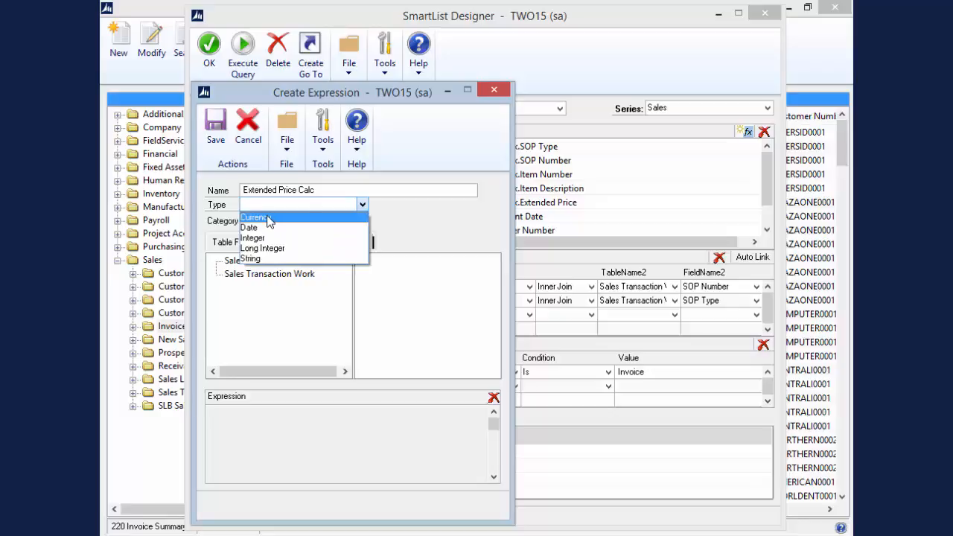
left_click(253, 218)
Start the Extended Price Calc expression with the CASE keyword from the Text functions
left_click(296, 241)
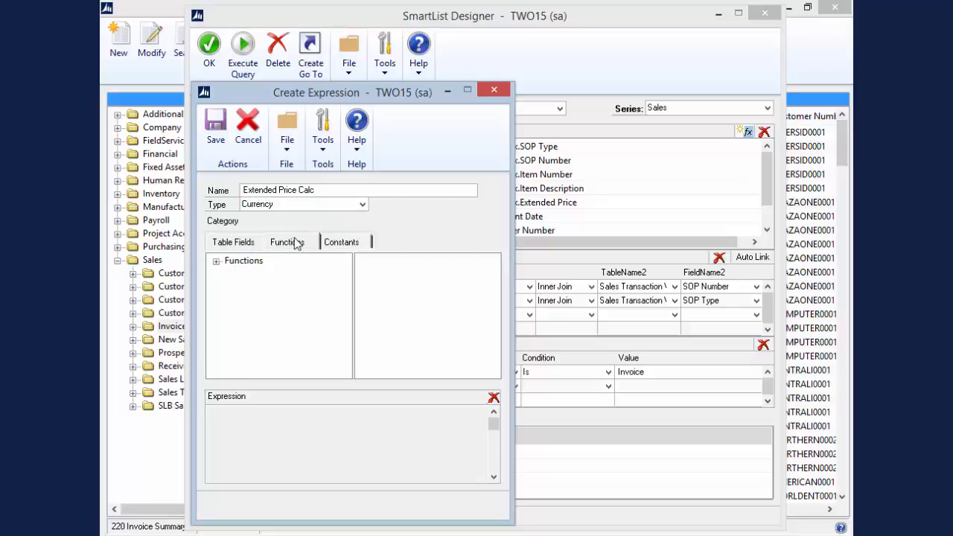
left_click(232, 261)
left_click(216, 261)
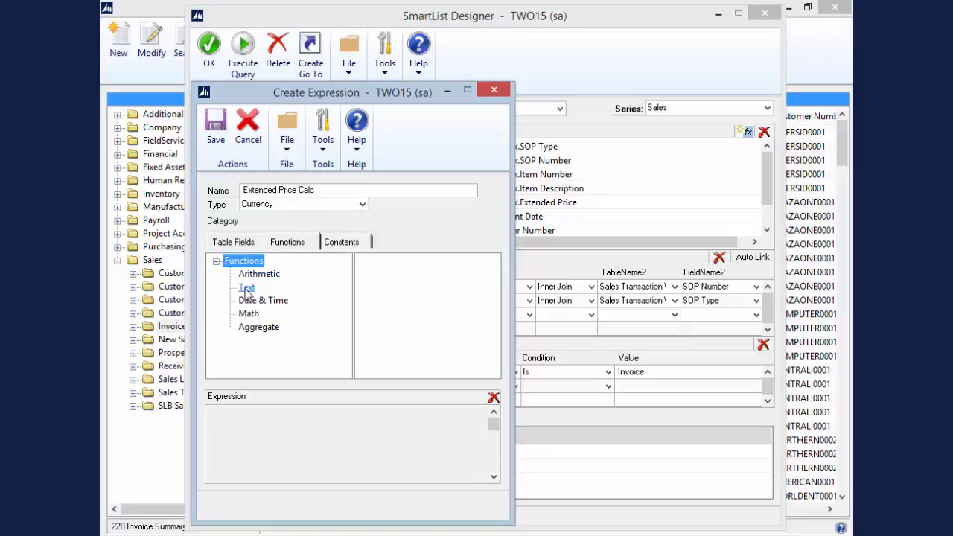
left_click(246, 287)
left_click(494, 353)
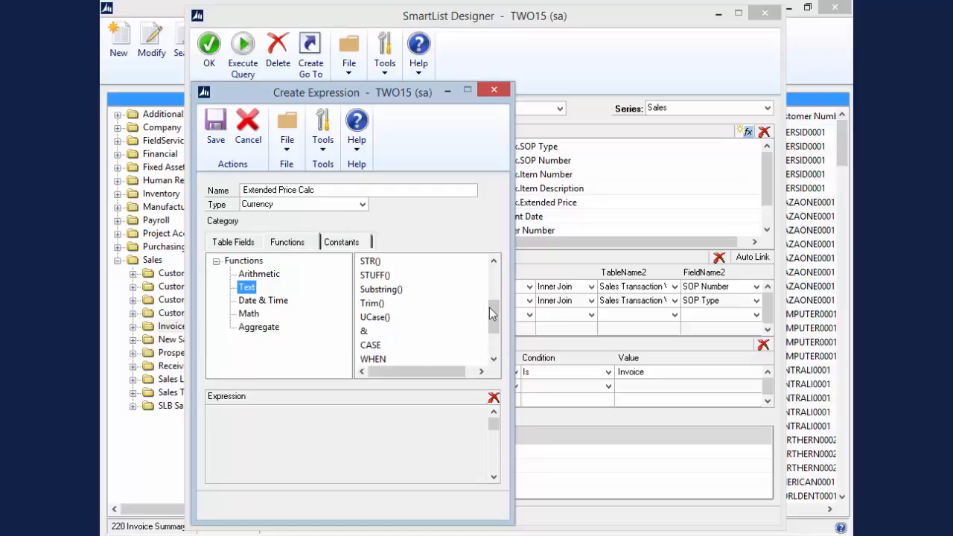
left_click_drag(493, 316, 493, 332)
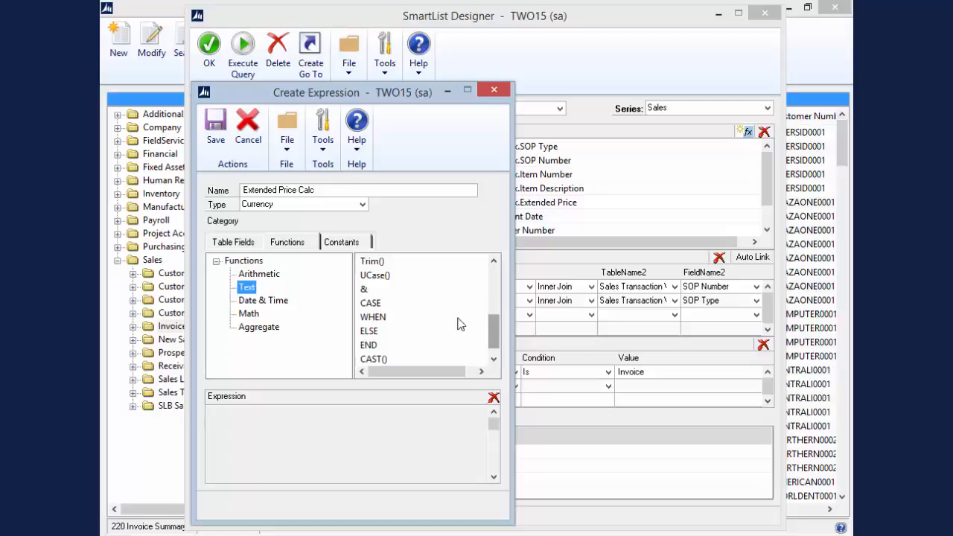
double_click(370, 302)
left_click(260, 410)
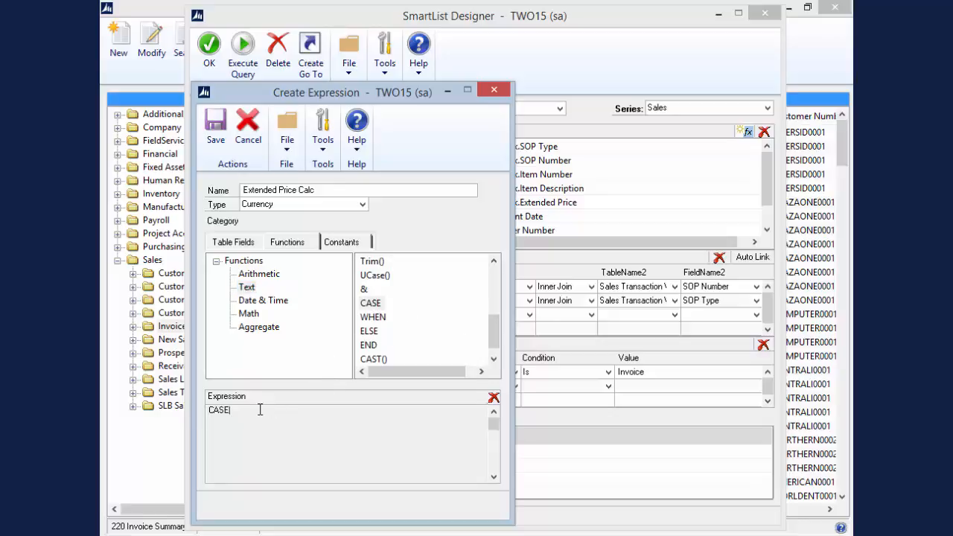
Insert the SOP Type field from Sales Transaction Amounts Work after CASE in the expression
left_click(243, 243)
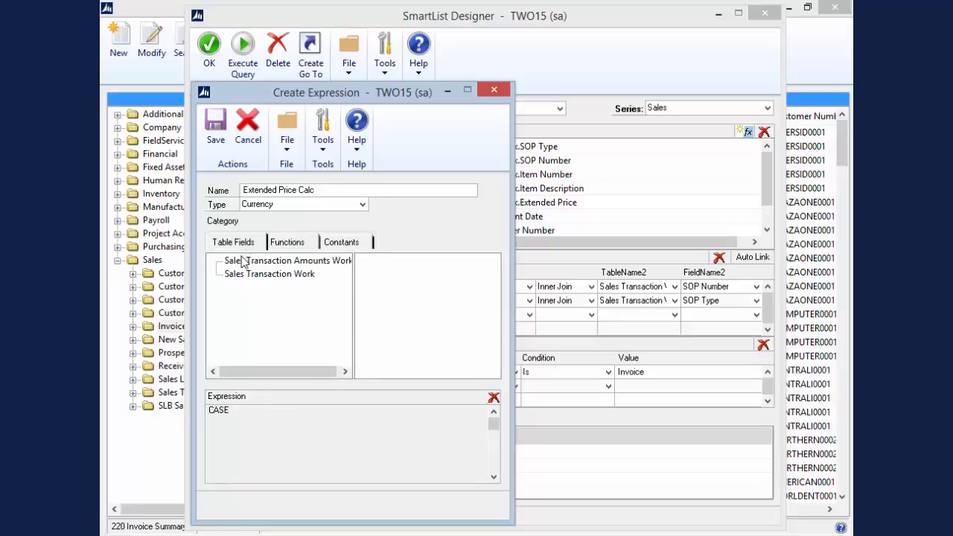
left_click(275, 262)
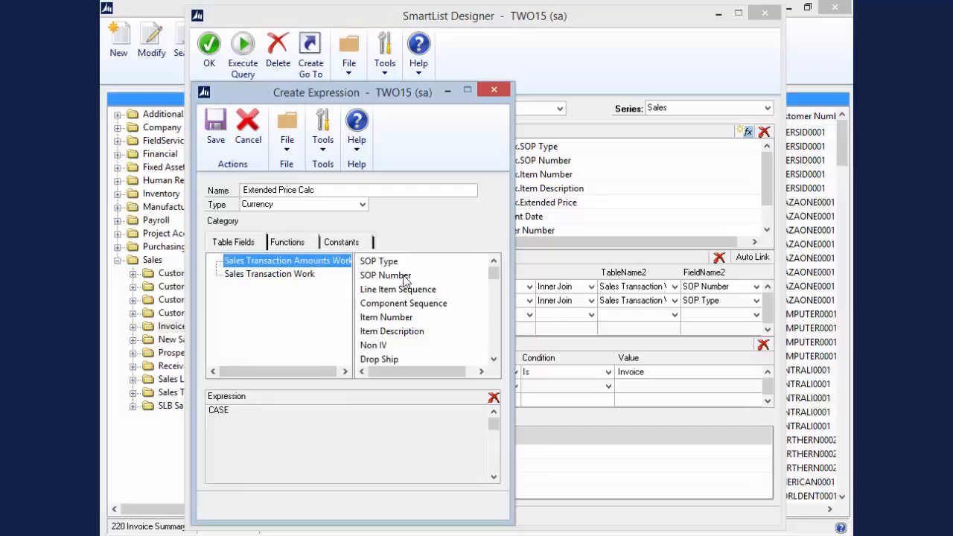
left_click(378, 263)
double_click(378, 262)
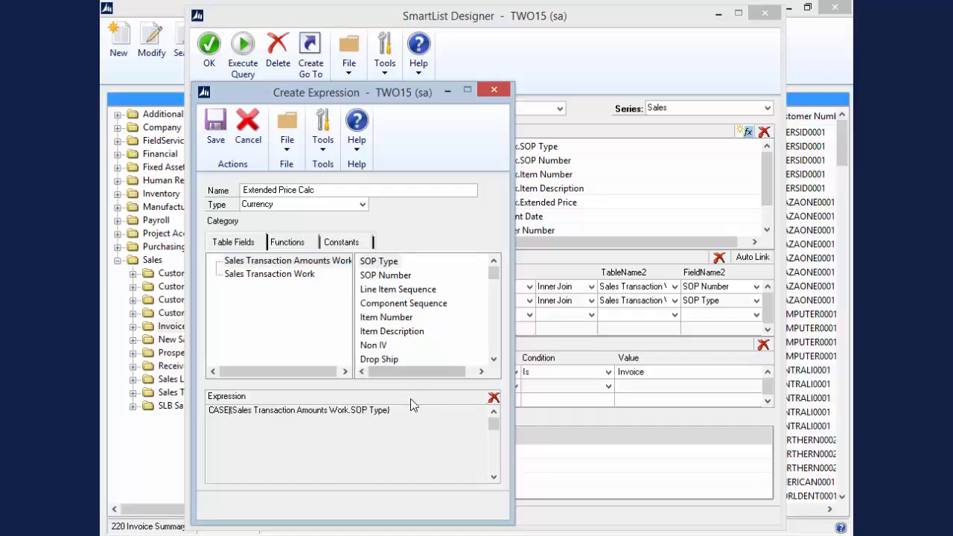
Append the WHEN keyword and the numeric constant 4 to the expression
left_click(306, 242)
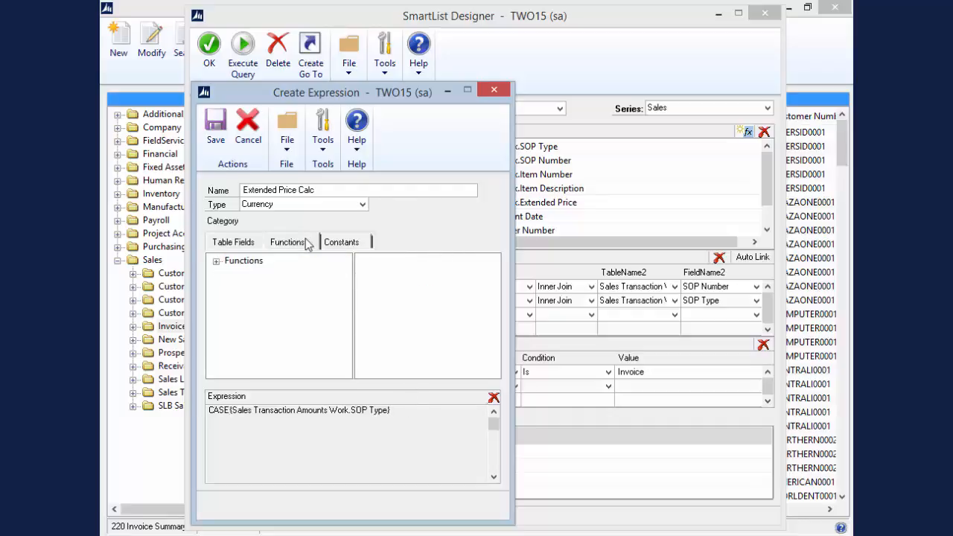
double_click(230, 259)
left_click(246, 287)
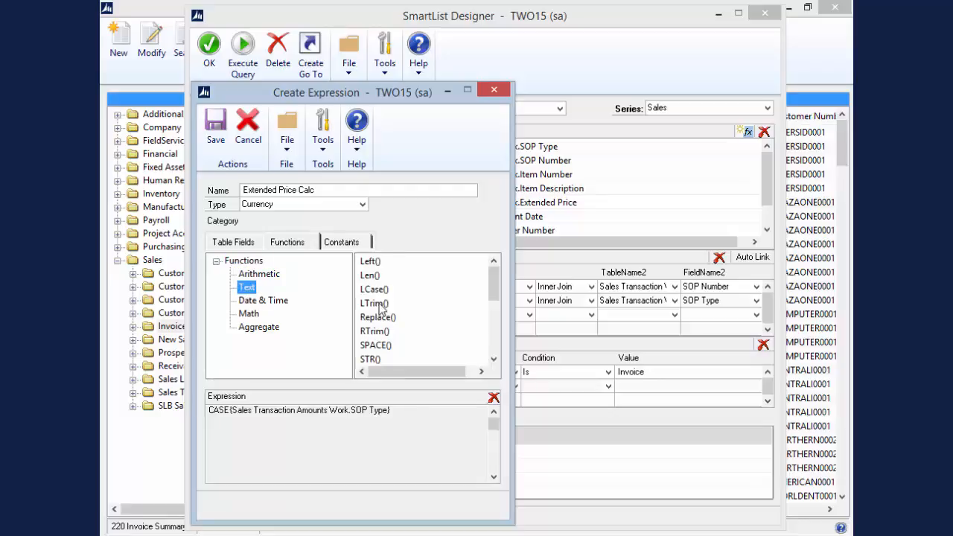
left_click(495, 339)
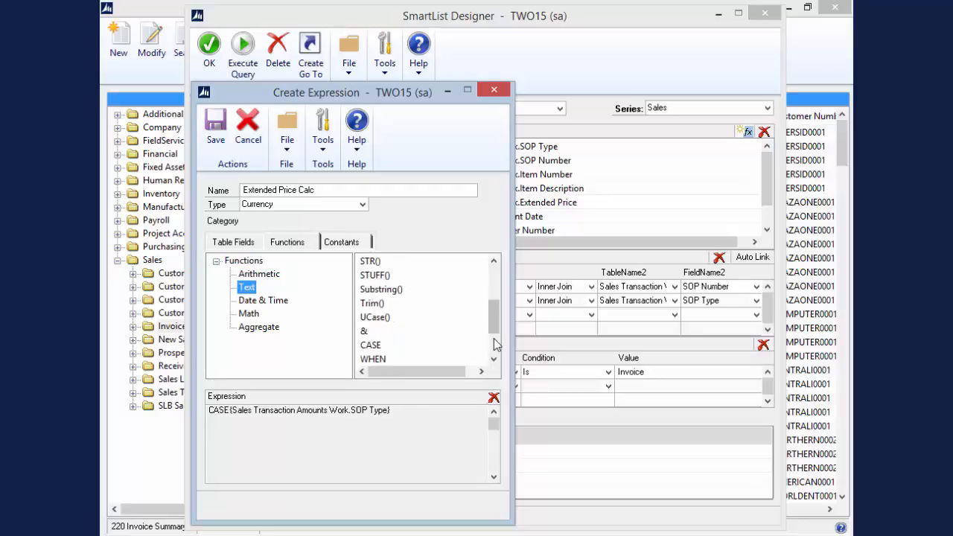
double_click(373, 359)
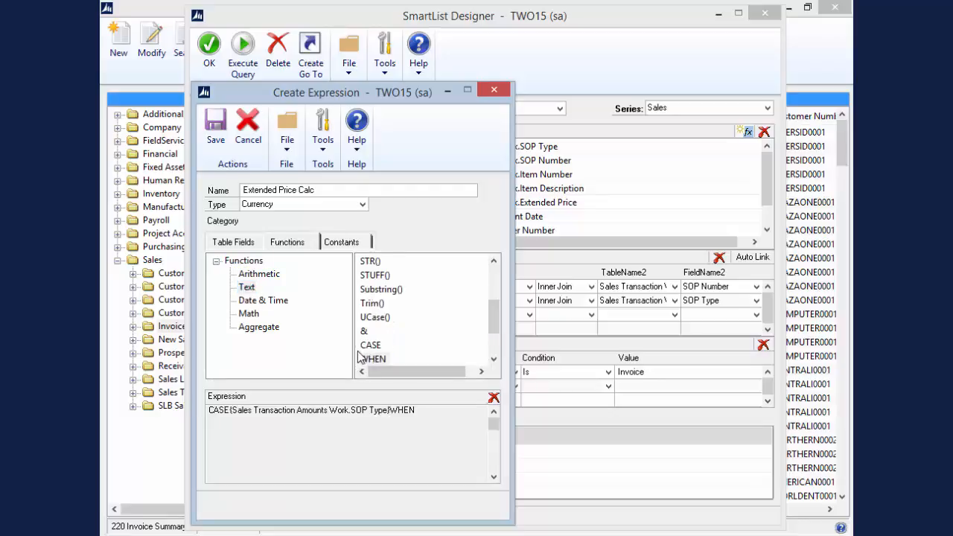
left_click(329, 244)
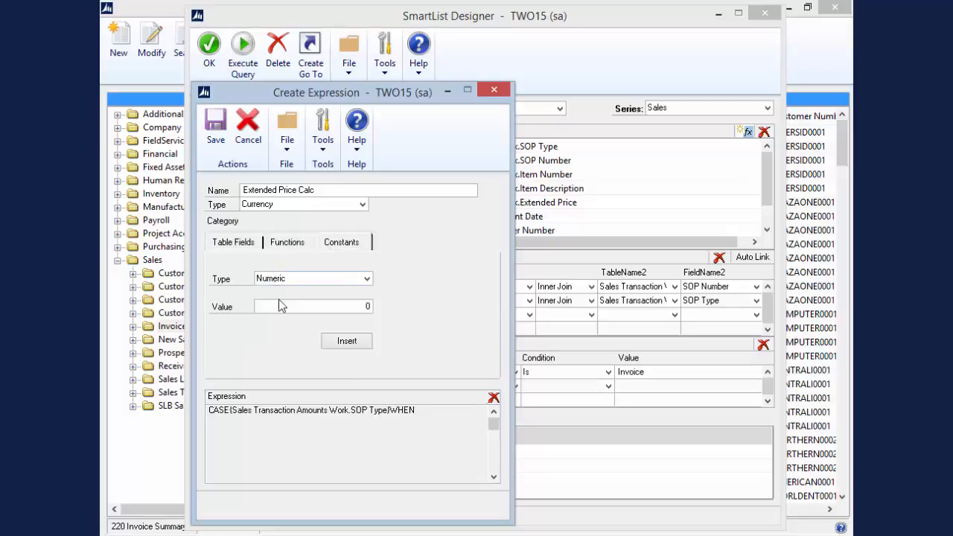
type("4")
Append the word THEN to the expression as a text constant after WHEN 4
left_click(297, 244)
double_click(235, 262)
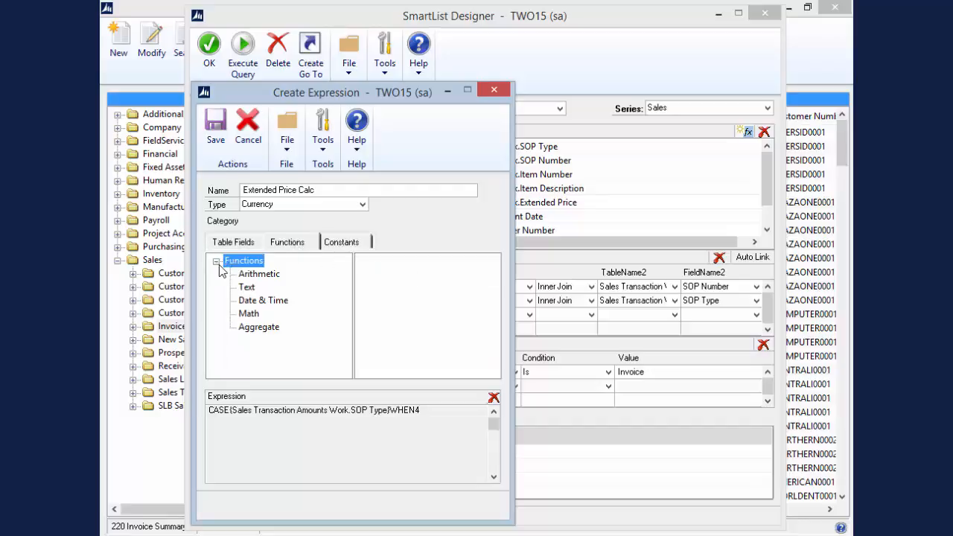
left_click(254, 290)
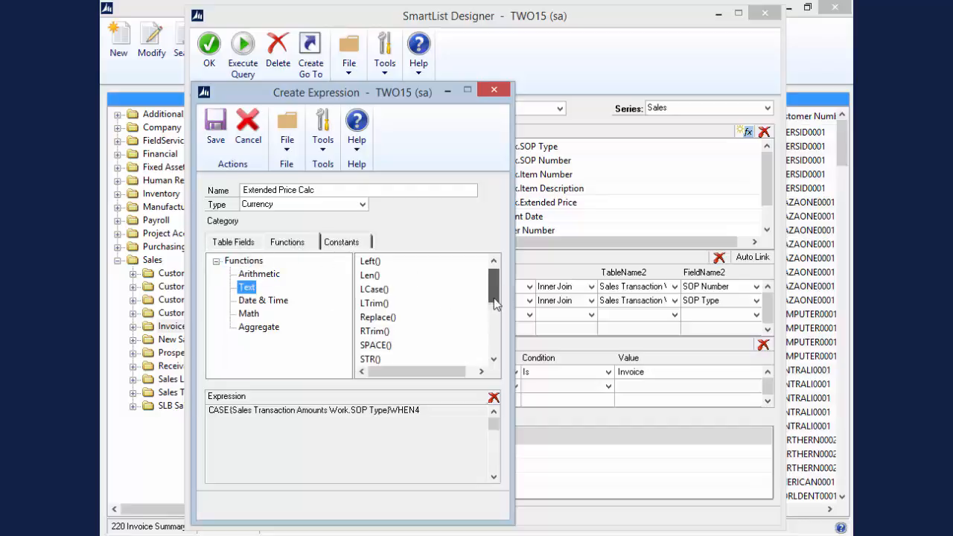
mouse_move(493, 299)
left_mouse_down()
mouse_move(492, 346)
mouse_move(484, 321)
mouse_move(490, 281)
left_mouse_up()
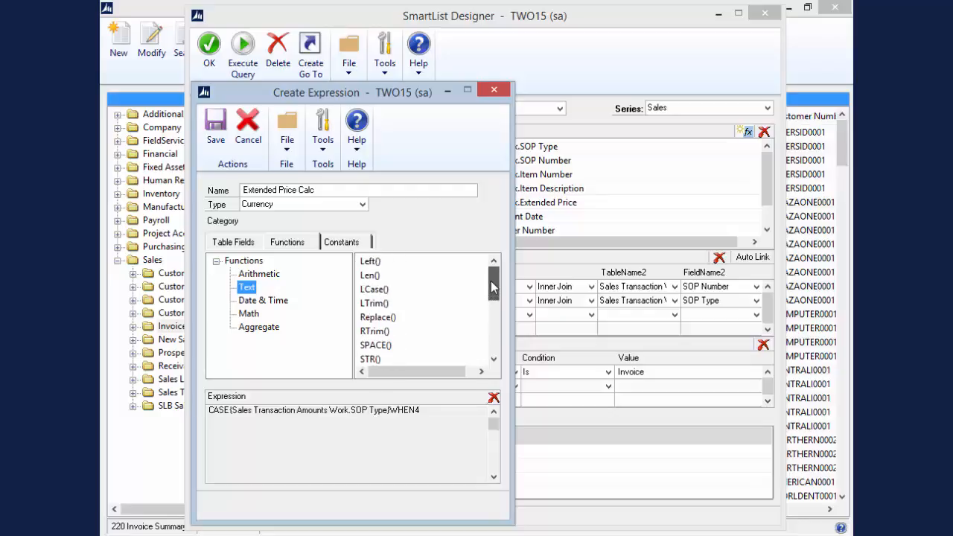
left_click(336, 243)
left_click(286, 276)
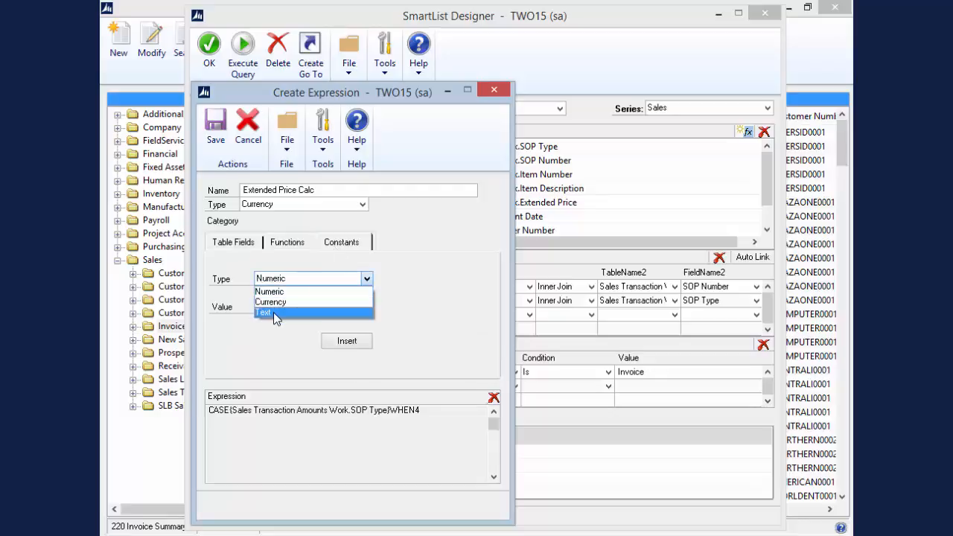
left_click(270, 312)
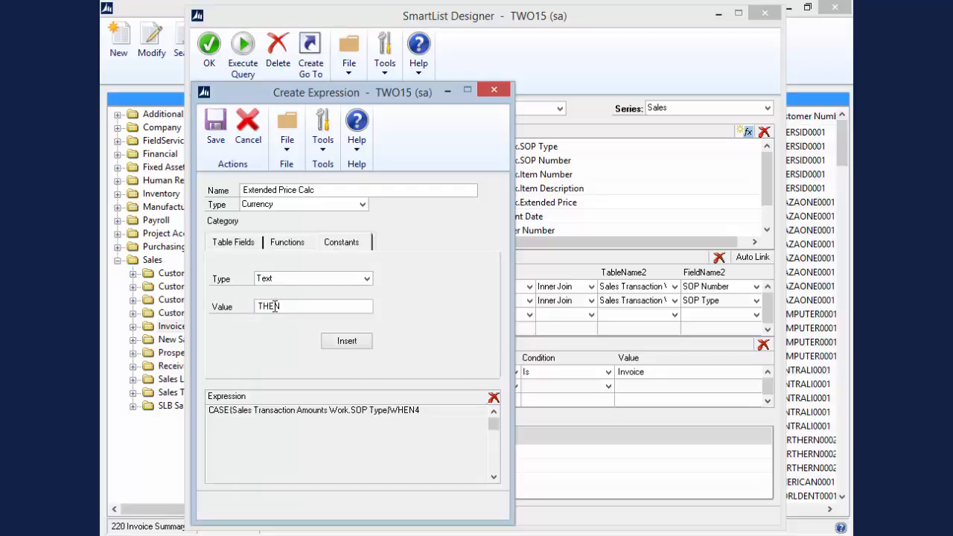
left_click(343, 342)
Insert the Extended Price field from Sales Transaction Amounts Work after THEN in the expression
left_click(233, 242)
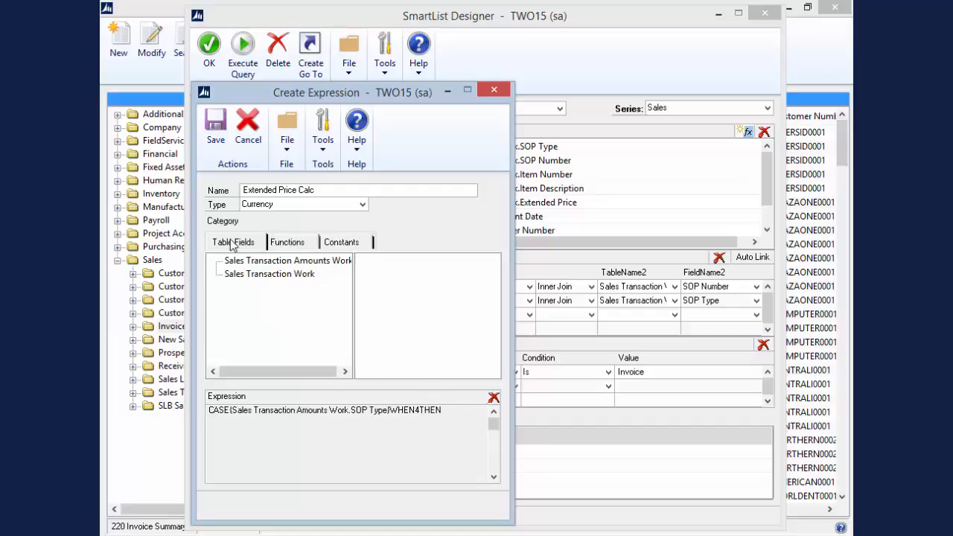
left_click(298, 265)
left_click(491, 344)
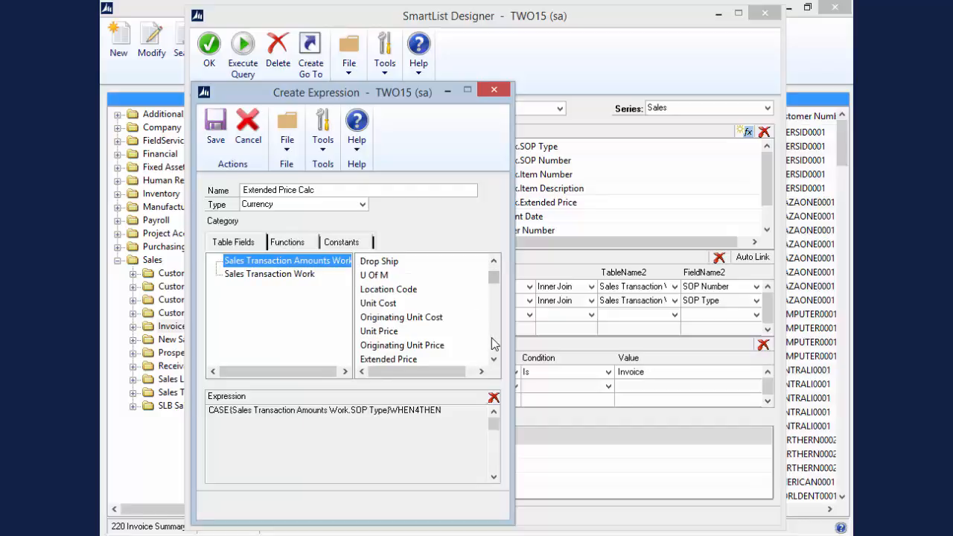
double_click(404, 359)
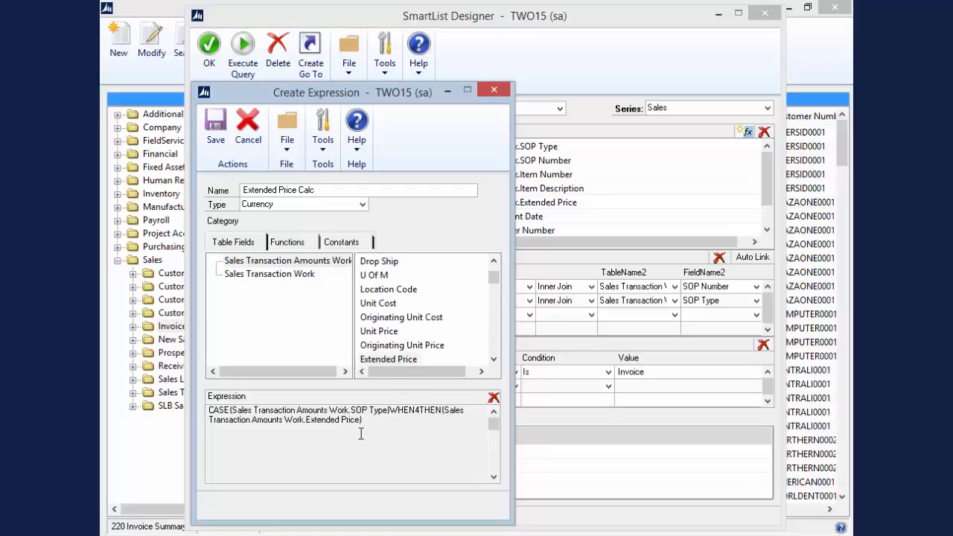
Multiply the Extended Price in the expression by the numeric constant -1 using the arithmetic * operator
left_click(297, 243)
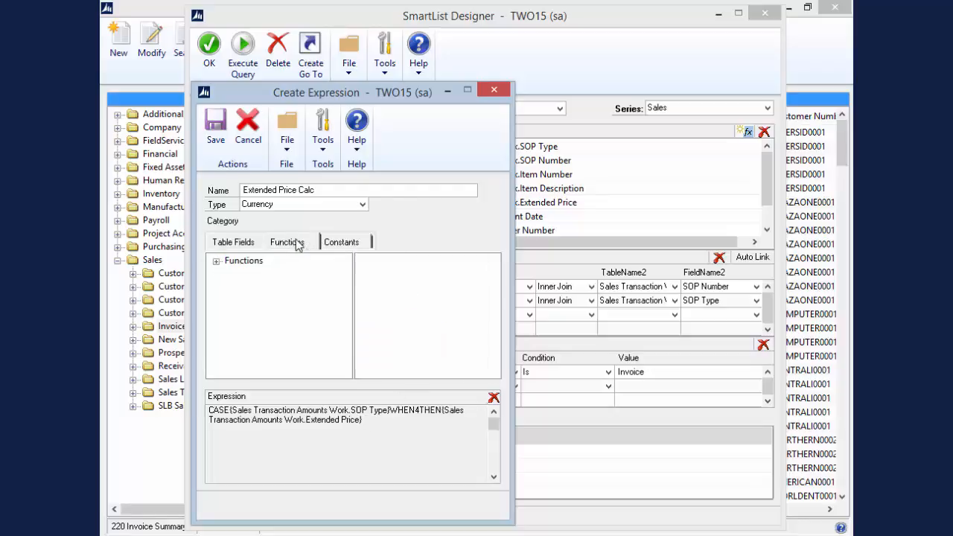
double_click(246, 260)
left_click(258, 274)
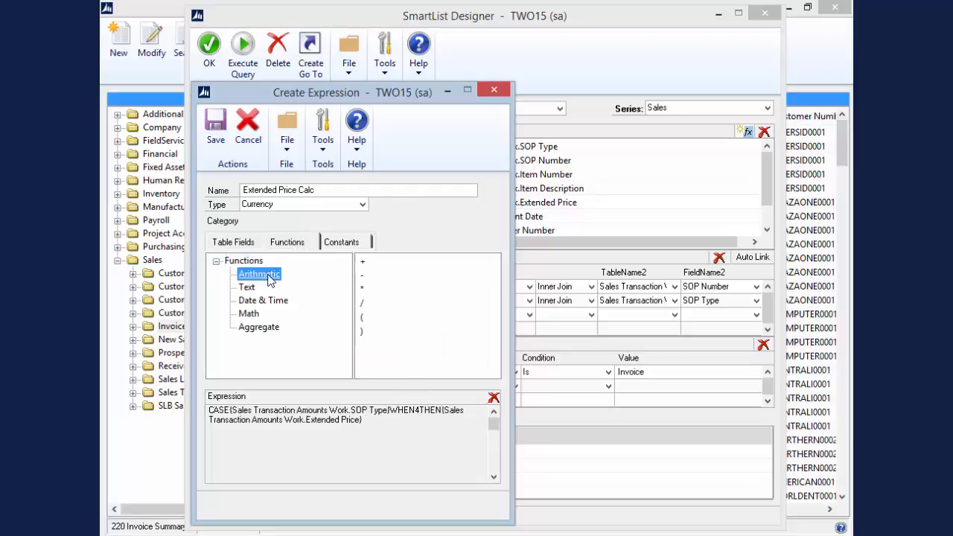
double_click(362, 290)
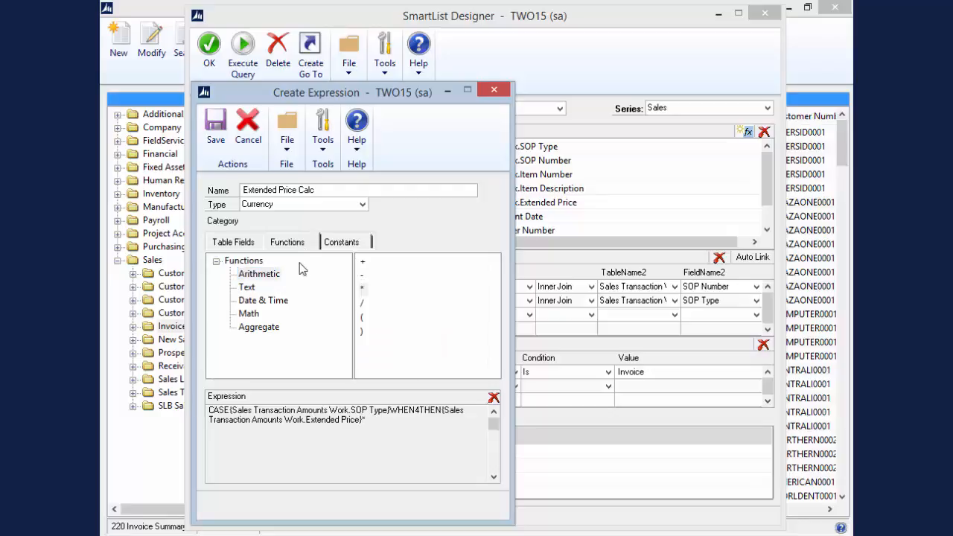
left_click(343, 246)
left_click(289, 307)
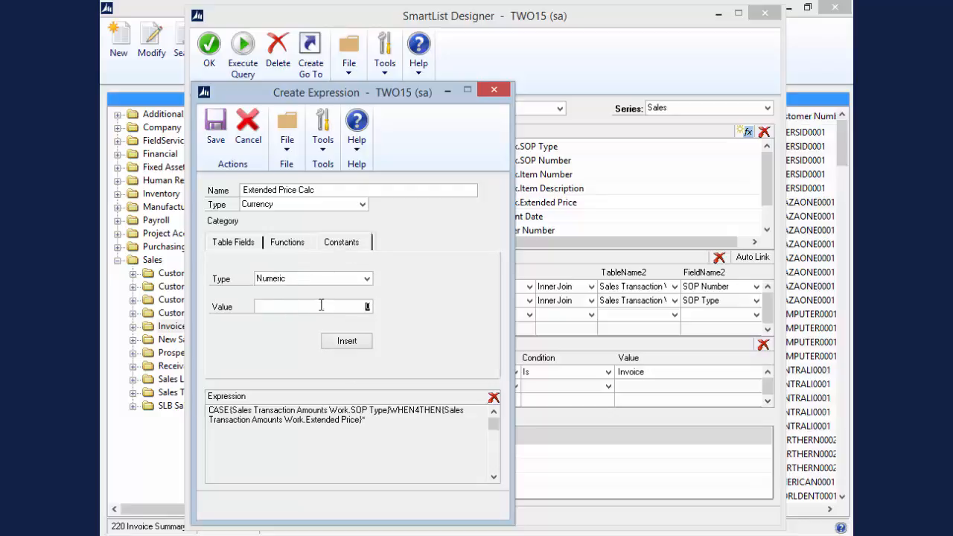
type("-1")
left_click(343, 341)
Append the ELSE keyword from the Text functions to the expression
left_click(287, 242)
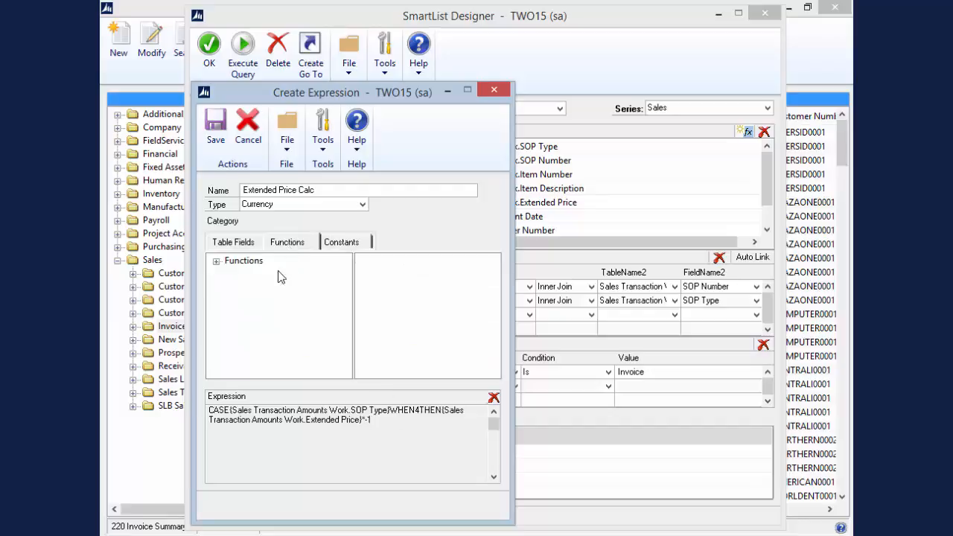
left_click(216, 261)
left_click(246, 287)
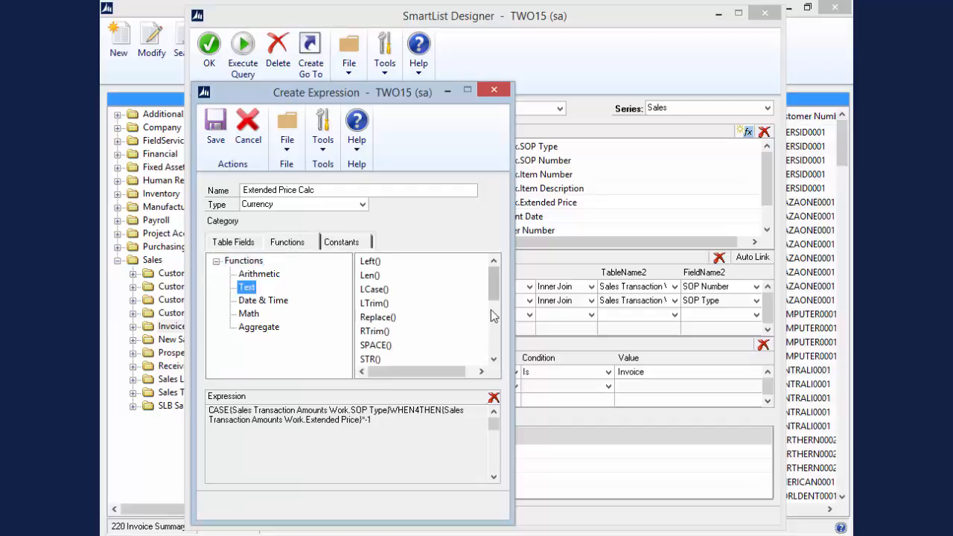
left_click_drag(494, 288, 495, 352)
double_click(369, 317)
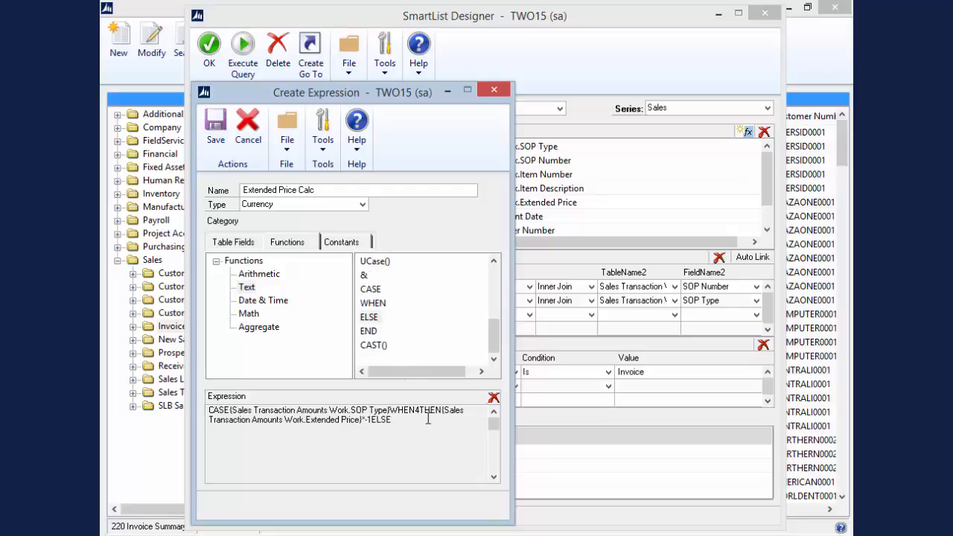
Insert the Extended Price field from Sales Transaction Amounts Work after ELSE in the expression
left_click(241, 245)
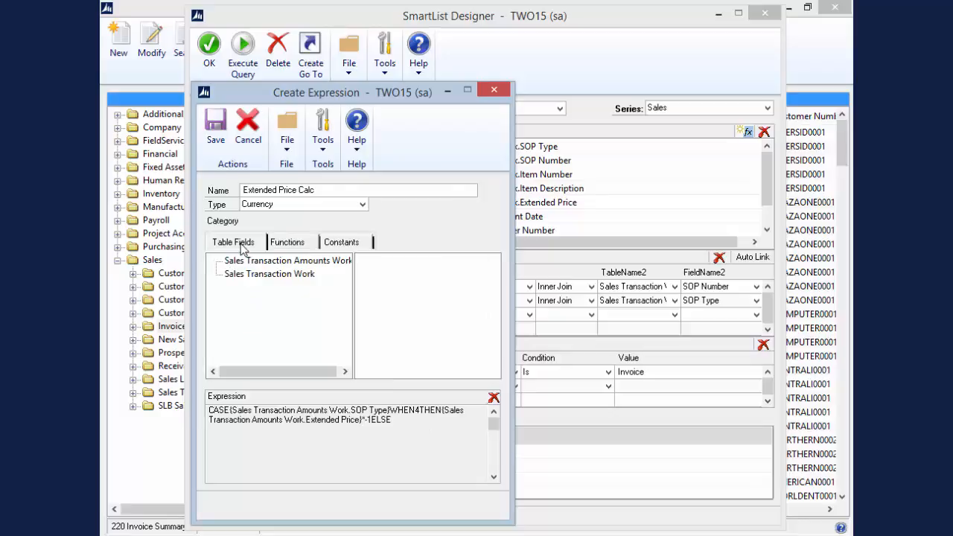
left_click(247, 260)
left_click(495, 343)
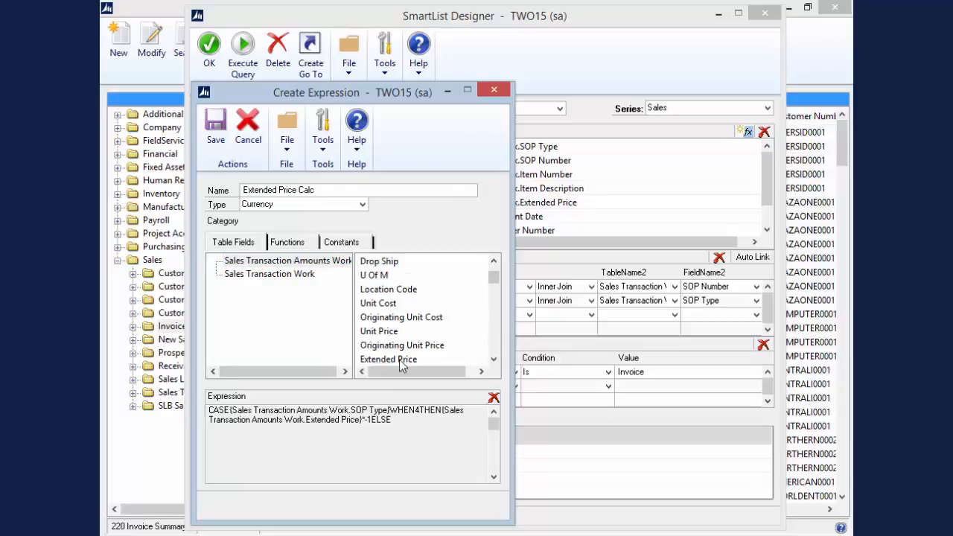
double_click(388, 358)
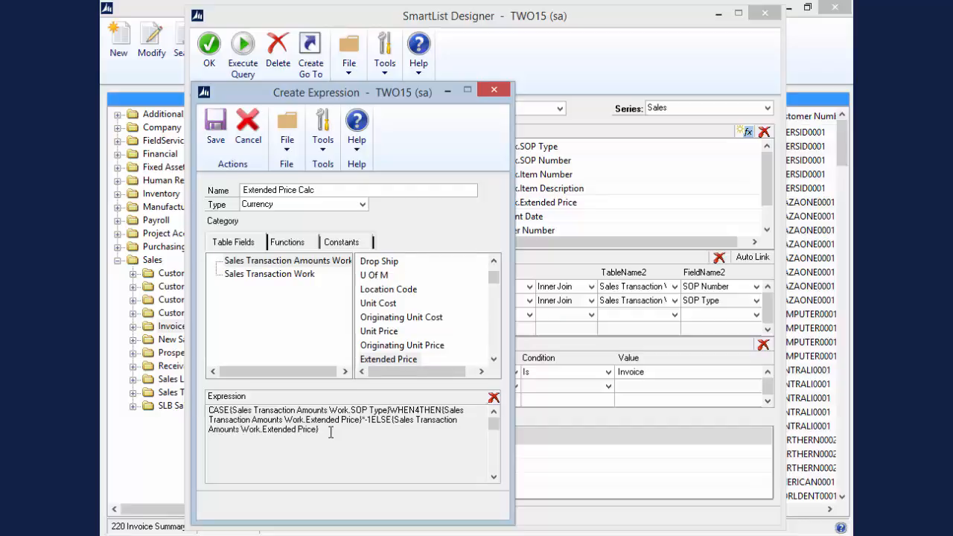
Close the expression with the END keyword from the Text functions and try to save the calculated field
left_click(286, 242)
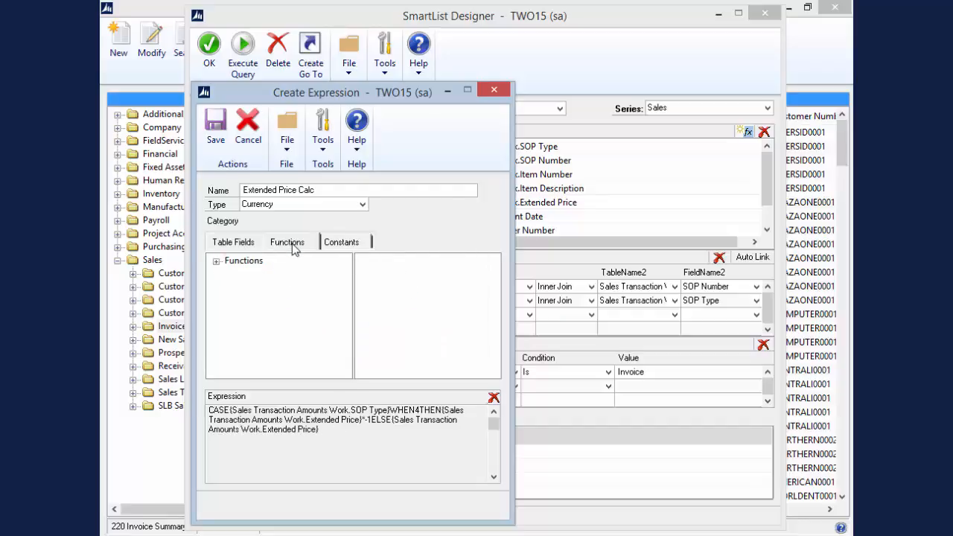
left_click(237, 261)
left_click(216, 262)
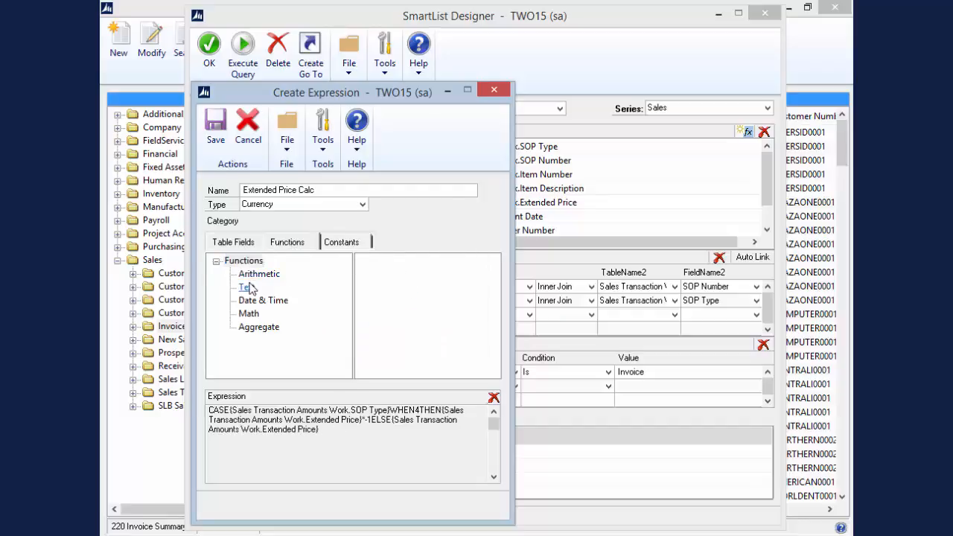
left_click(246, 287)
left_click(491, 333)
left_click_drag(494, 327, 494, 346)
double_click(370, 332)
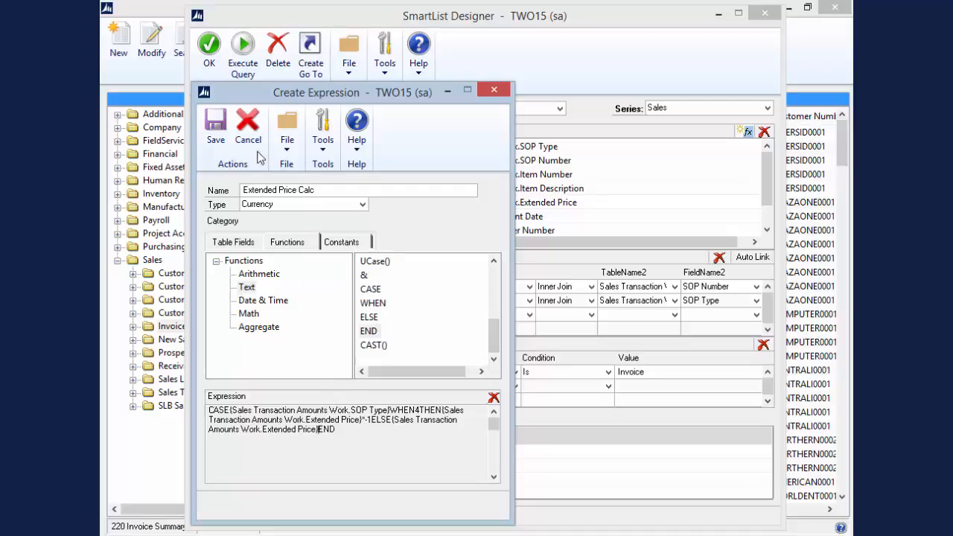
left_click(218, 133)
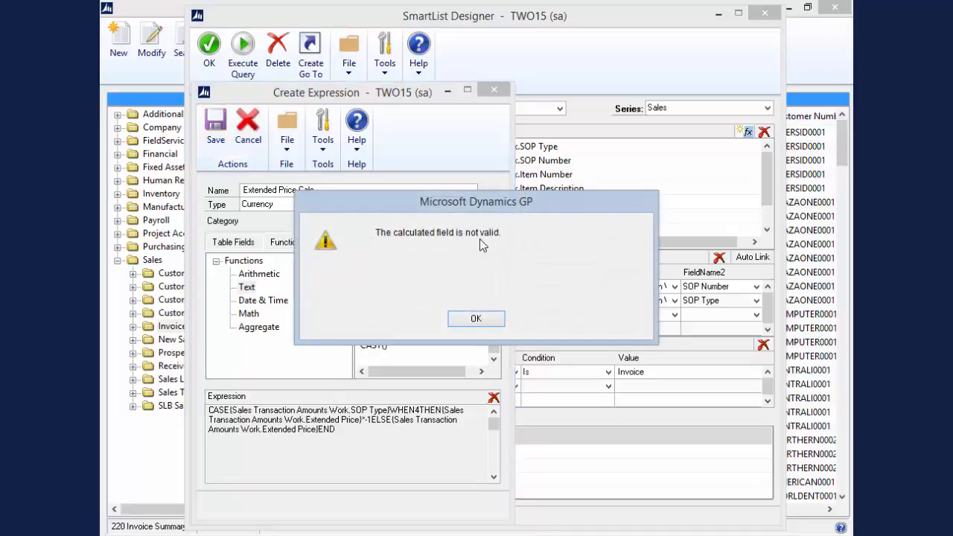
left_click(476, 319)
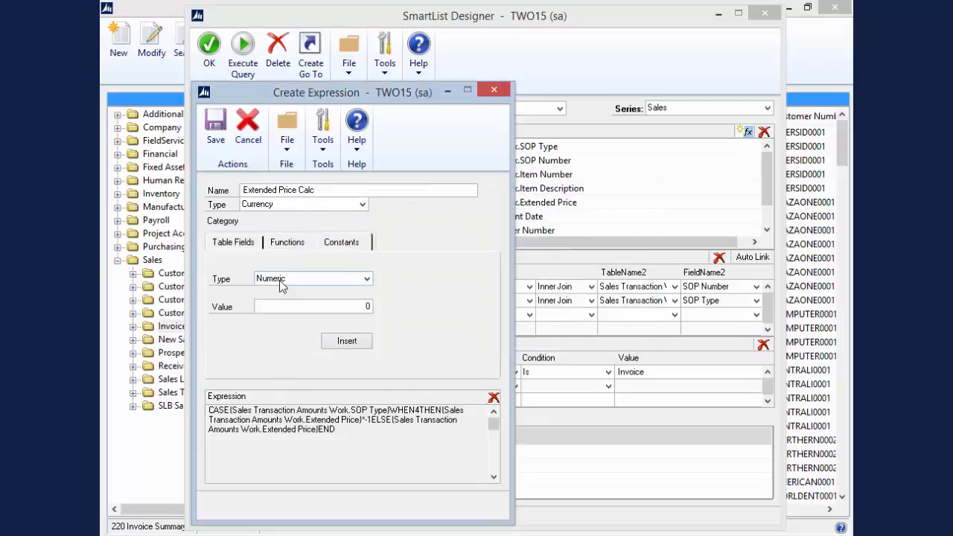
Insert spaces as text constants after CASE and before WHEN in the expression
left_click(282, 287)
left_click(270, 311)
left_click(231, 411)
left_click(282, 307)
left_click(342, 343)
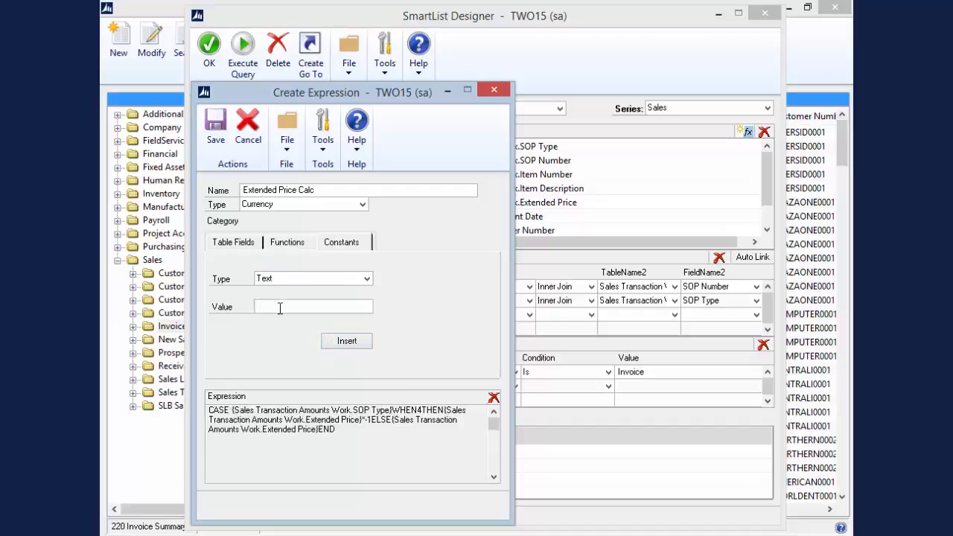
left_click(342, 343)
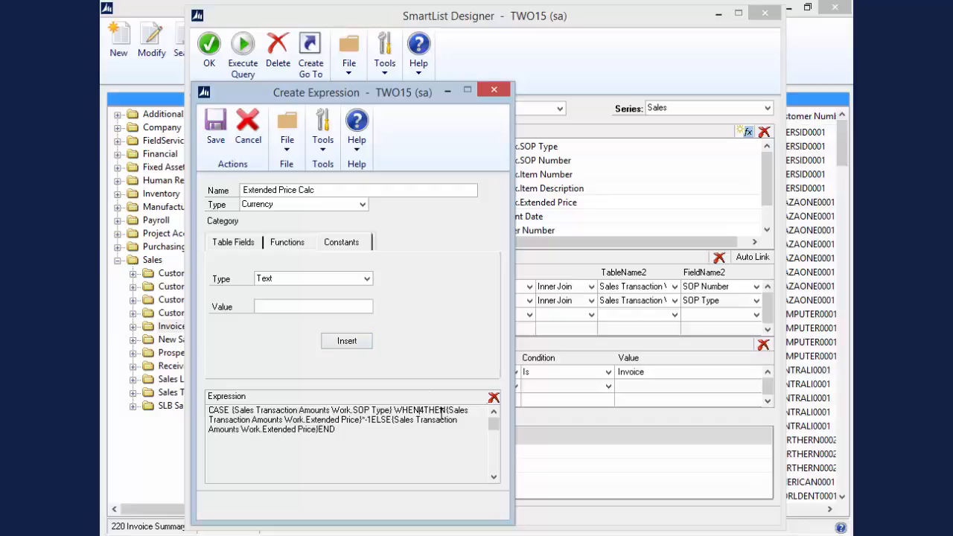
Insert spaces before and after the 4 and after THEN in the expression
left_click(275, 305)
left_click(329, 340)
left_click(262, 307)
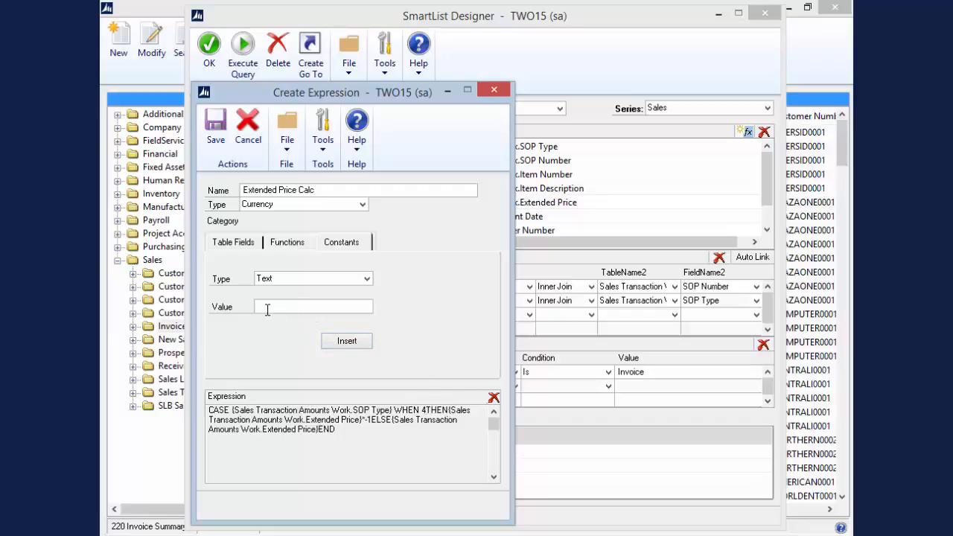
left_click(339, 342)
left_click(273, 308)
left_click(339, 341)
Insert spaces before the *-1 multiplier and on both sides of ELSE in the expression
left_click(372, 419)
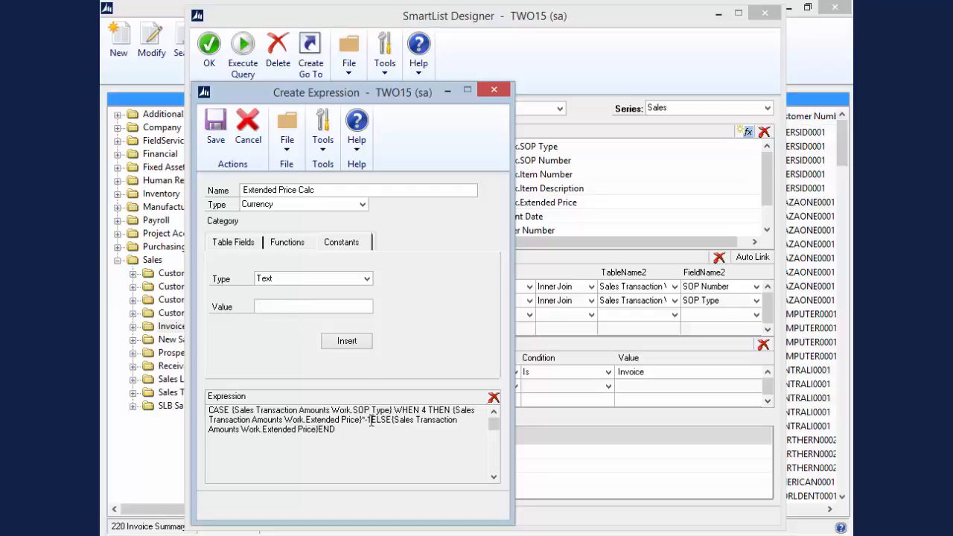
left_click(340, 344)
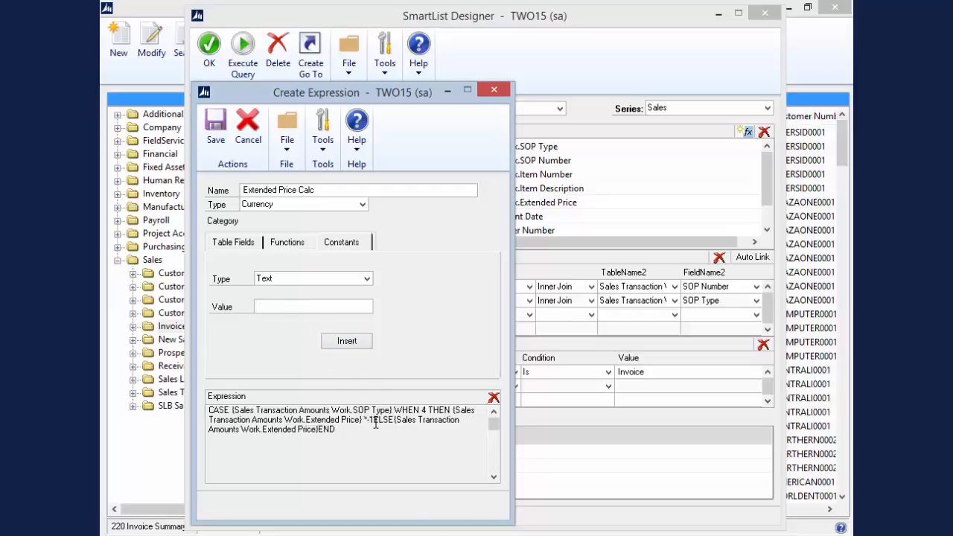
left_click(376, 423)
left_click(294, 306)
left_click(347, 341)
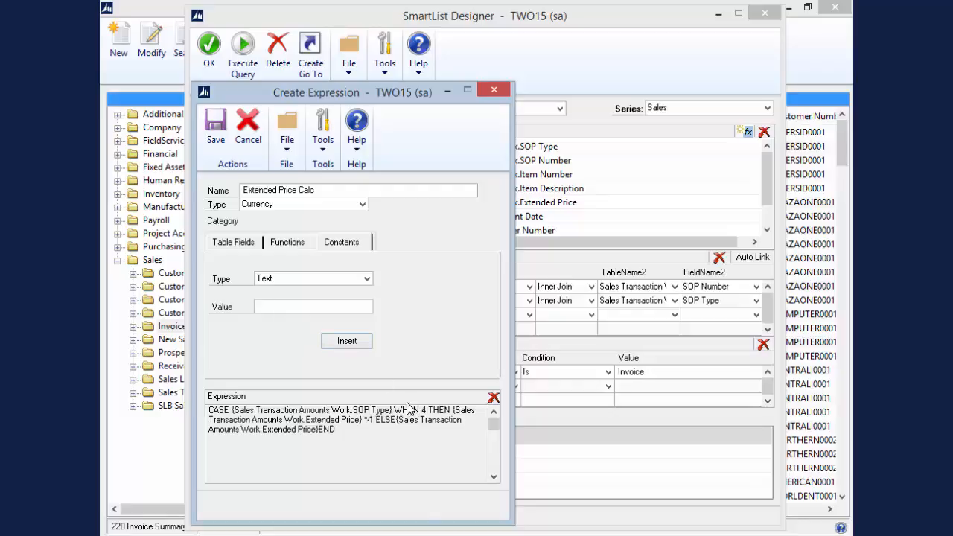
left_click(283, 308)
left_click(334, 342)
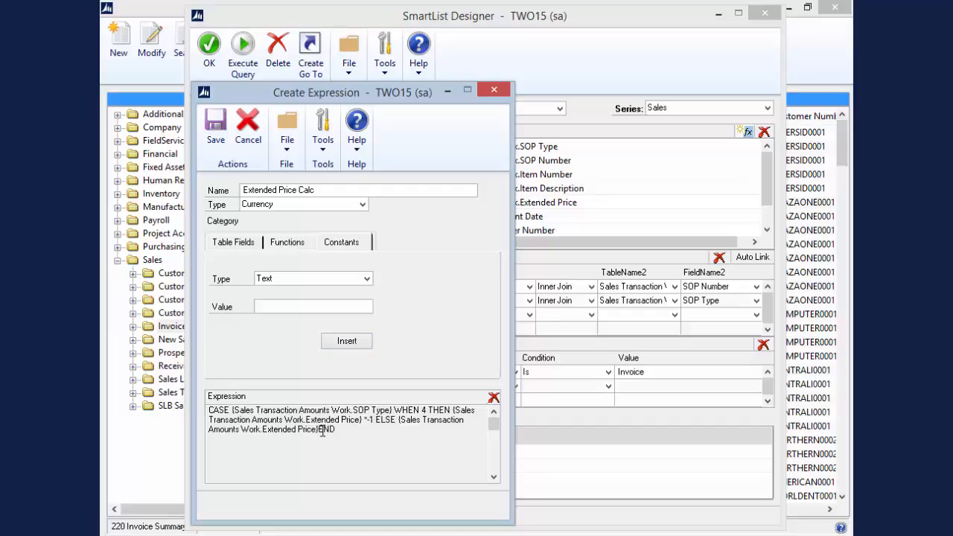
Insert a space before END, then save the Extended Price Calc field and accept the calculated fields list
left_click(285, 307)
left_click(343, 341)
left_click(214, 140)
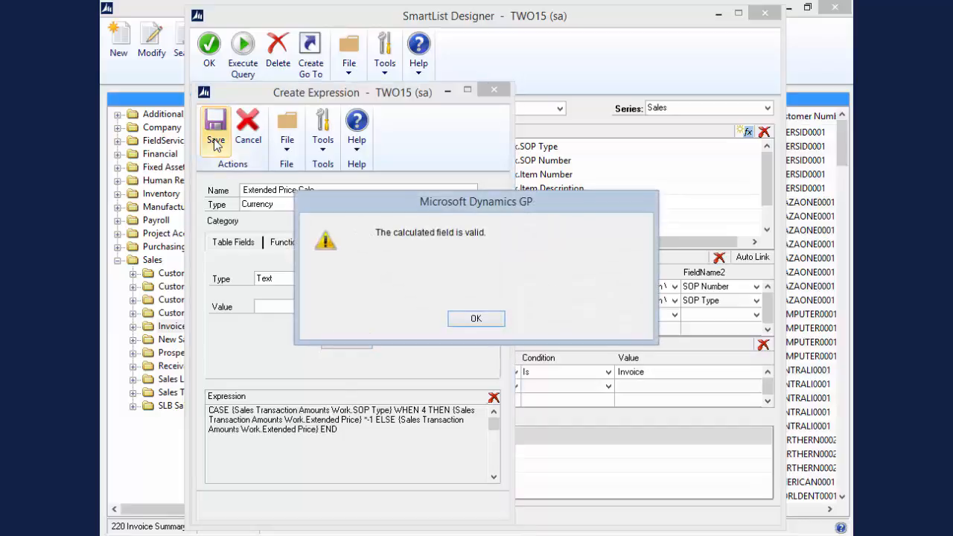
left_click(476, 320)
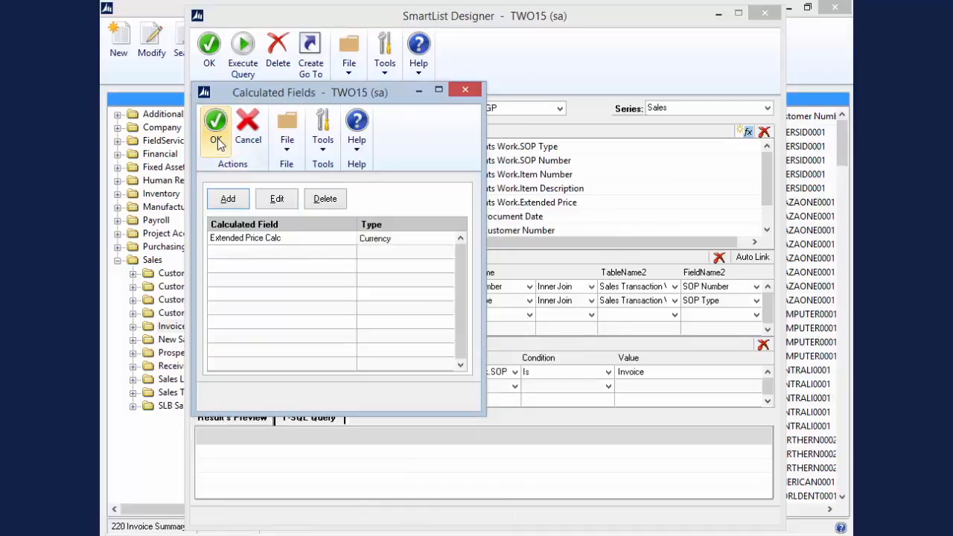
left_click(215, 142)
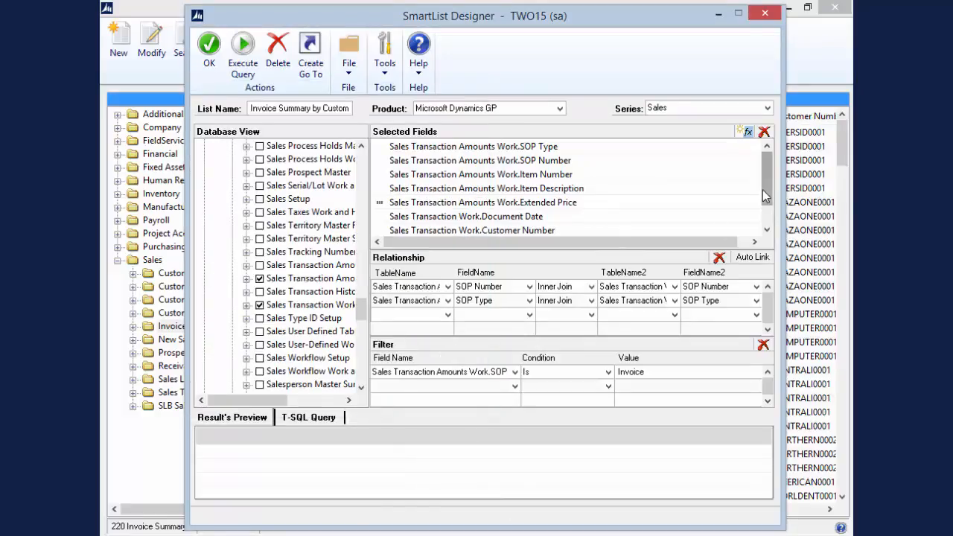
Execute the Invoice Summary by Customer query to preview its results
mouse_move(764, 195)
left_mouse_down()
mouse_move(763, 225)
mouse_move(759, 191)
left_mouse_up()
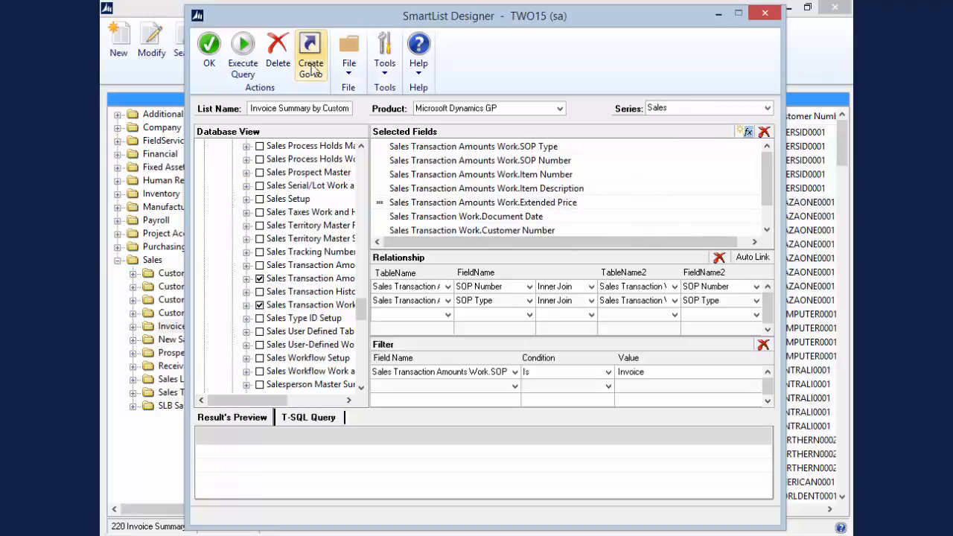
left_click(243, 49)
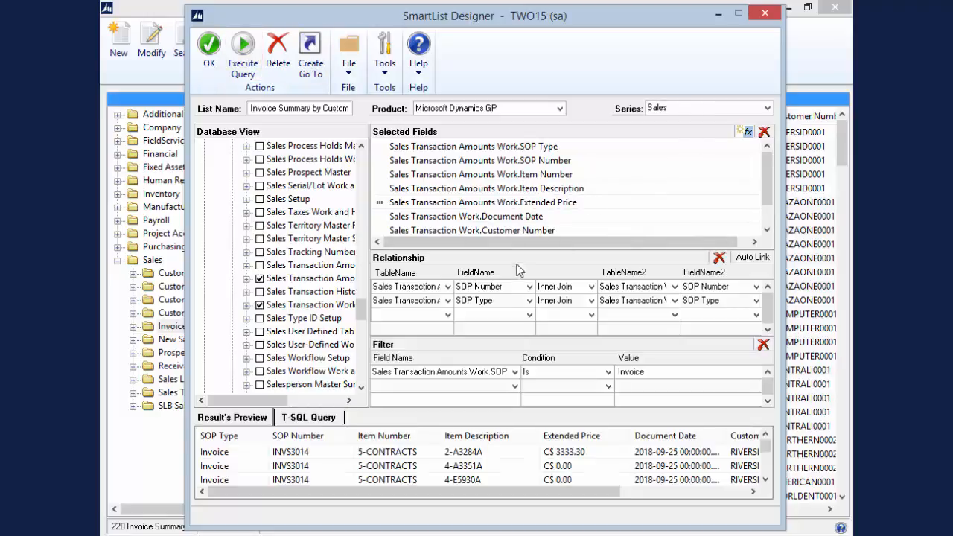
Add the Extended Price Calc calculated field to the selected fields, check its preview column, and save the SmartList
scroll(765, 173, "down", 2)
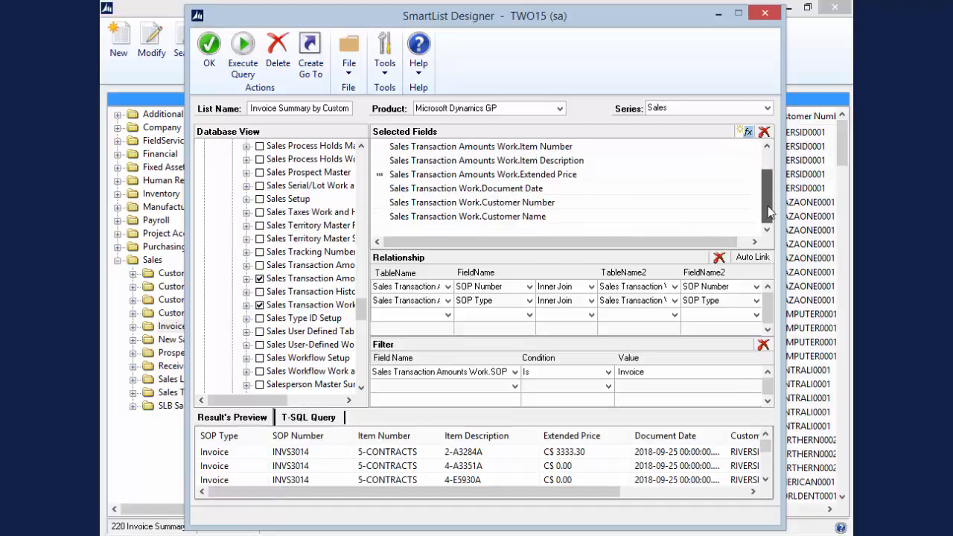
left_click(747, 132)
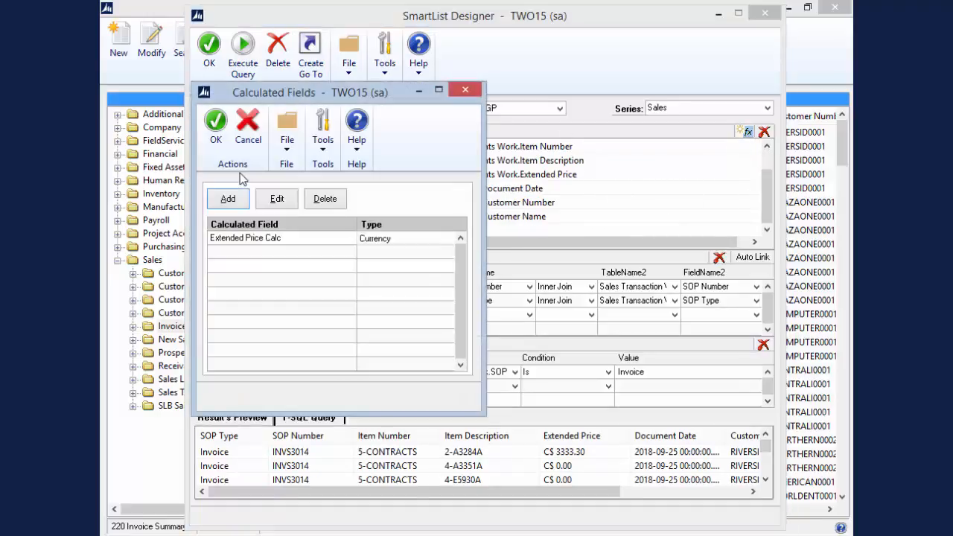
left_click(241, 237)
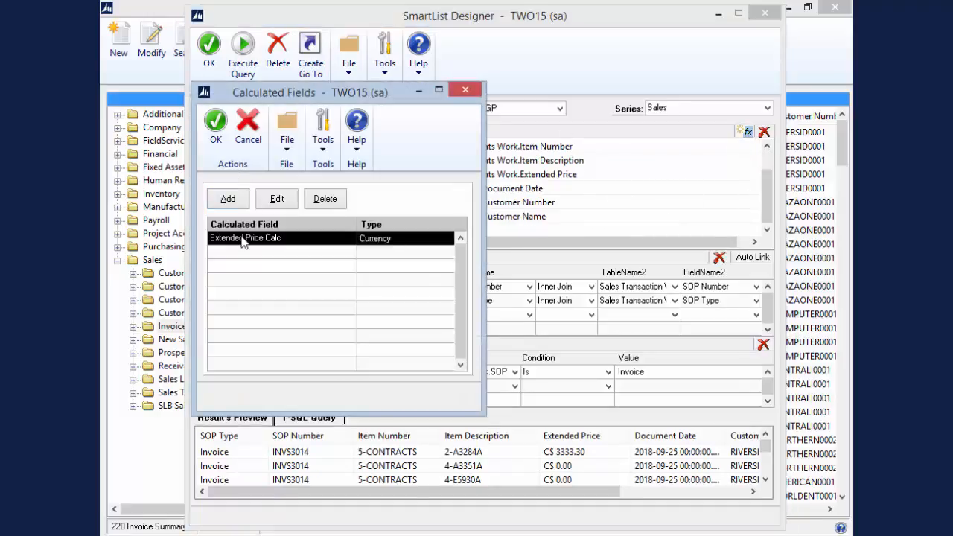
left_click(215, 125)
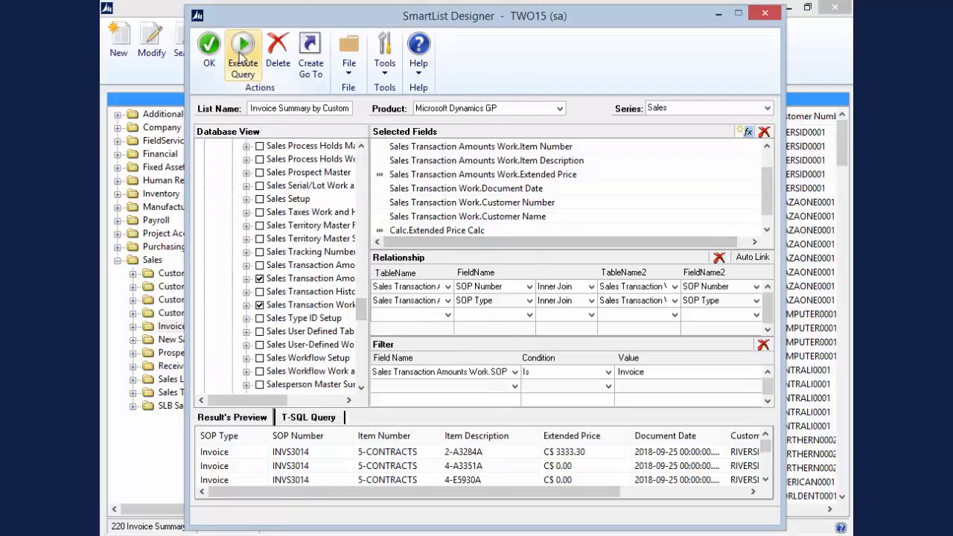
left_click_drag(445, 494, 678, 480)
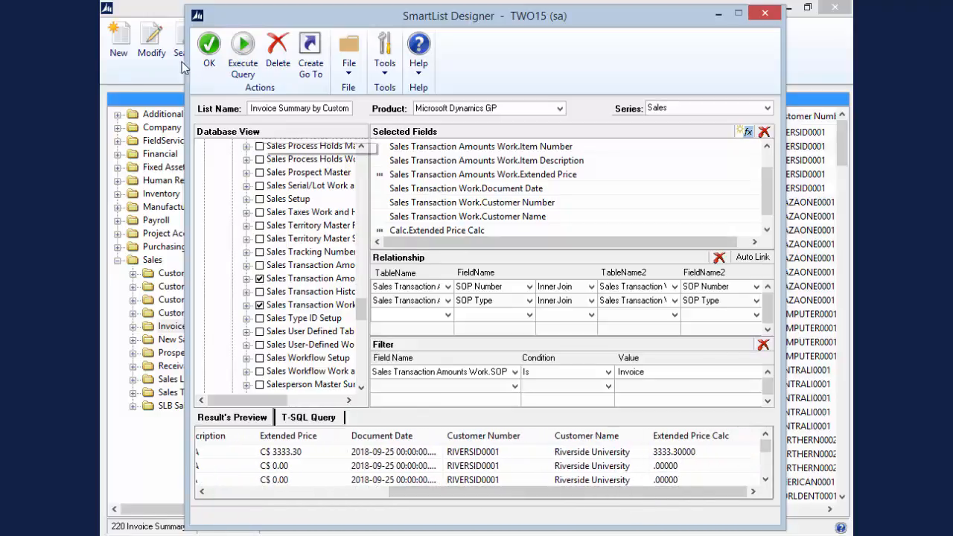
left_click(208, 45)
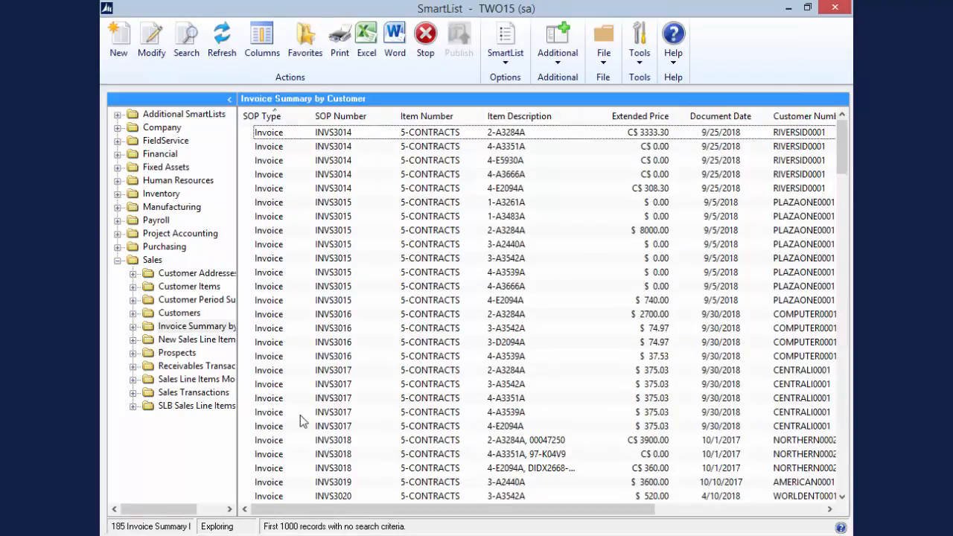
Modify the SOP Type filter of Invoice Summary by Customer to "Is any of" with the value Invoice Return, and save the list
left_click(151, 41)
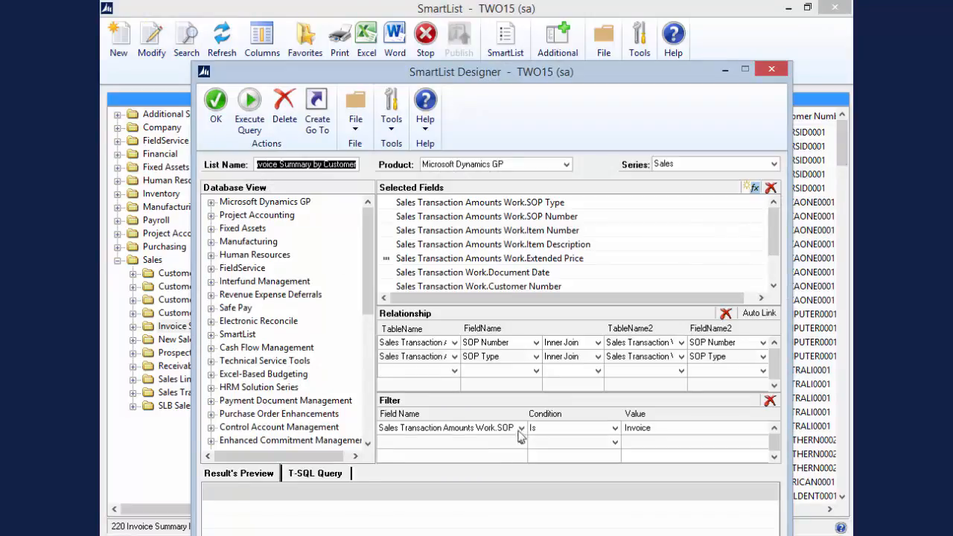
left_click(615, 428)
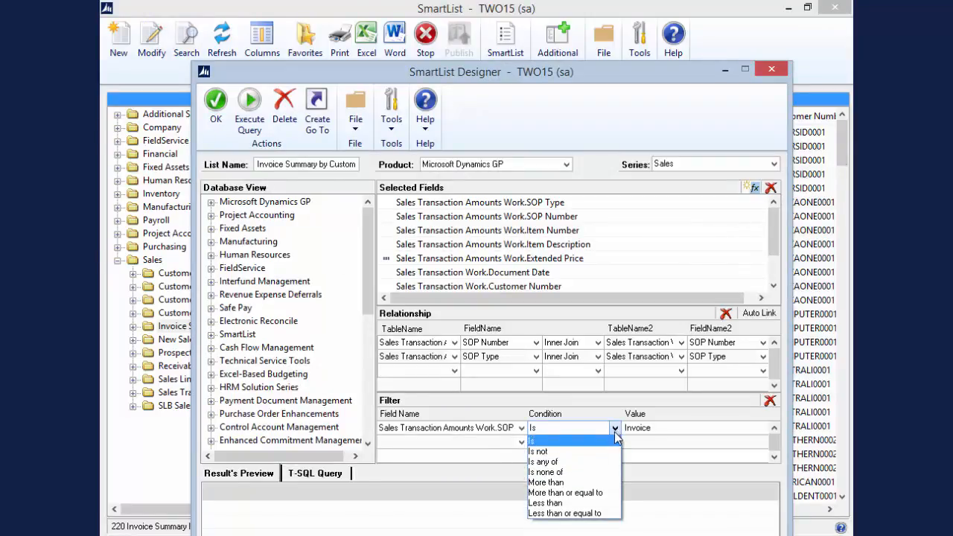
left_click(567, 462)
left_click(660, 426)
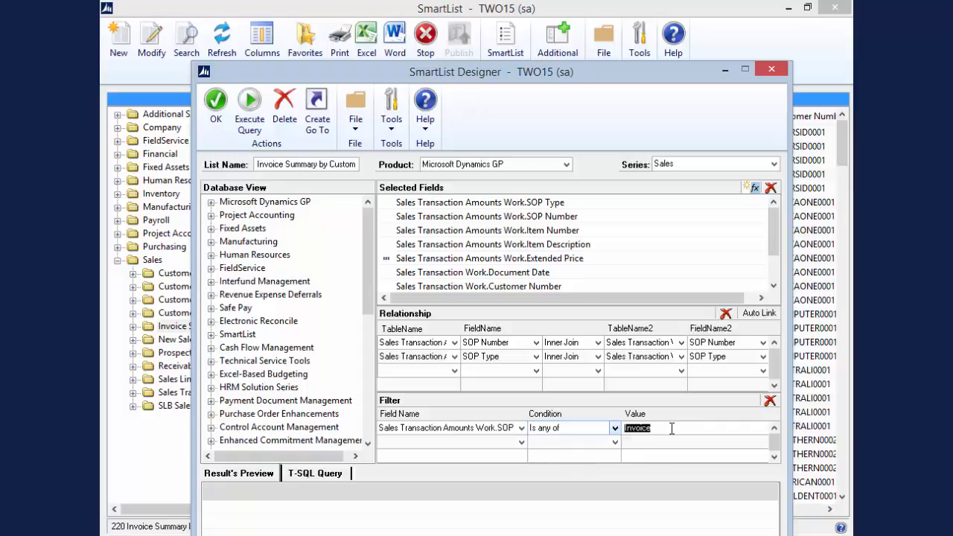
left_click(684, 428)
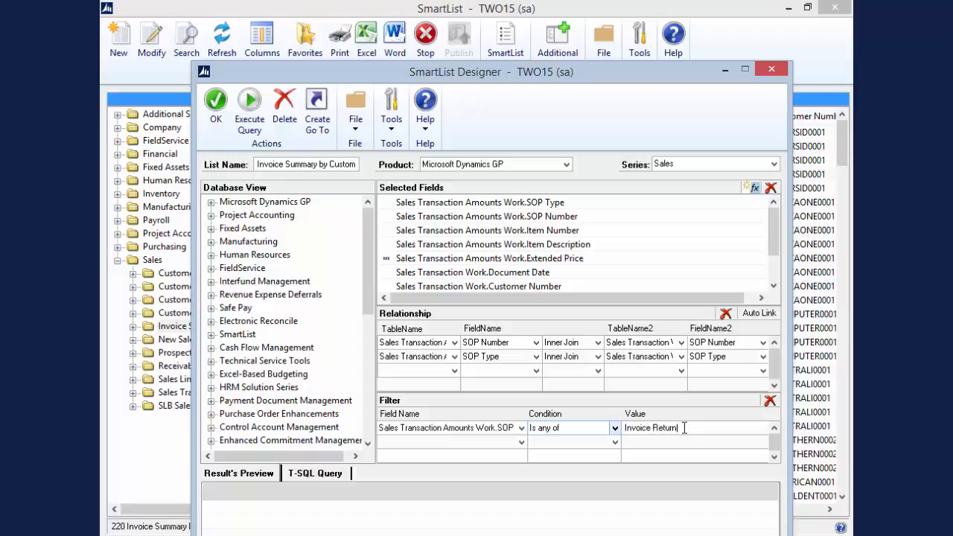
left_click(215, 103)
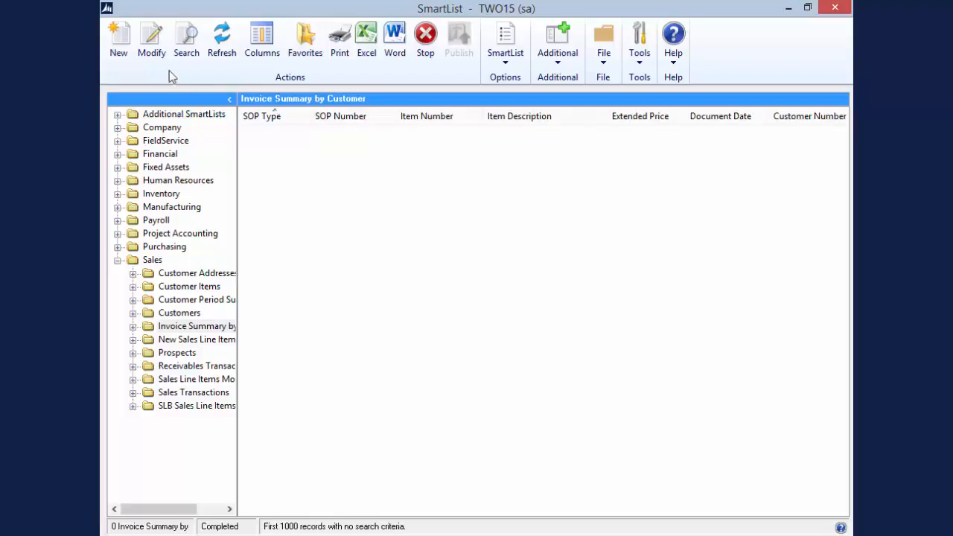
Insert a comma between Invoice and Return in the SOP Type filter value and save the SmartList
left_click(151, 41)
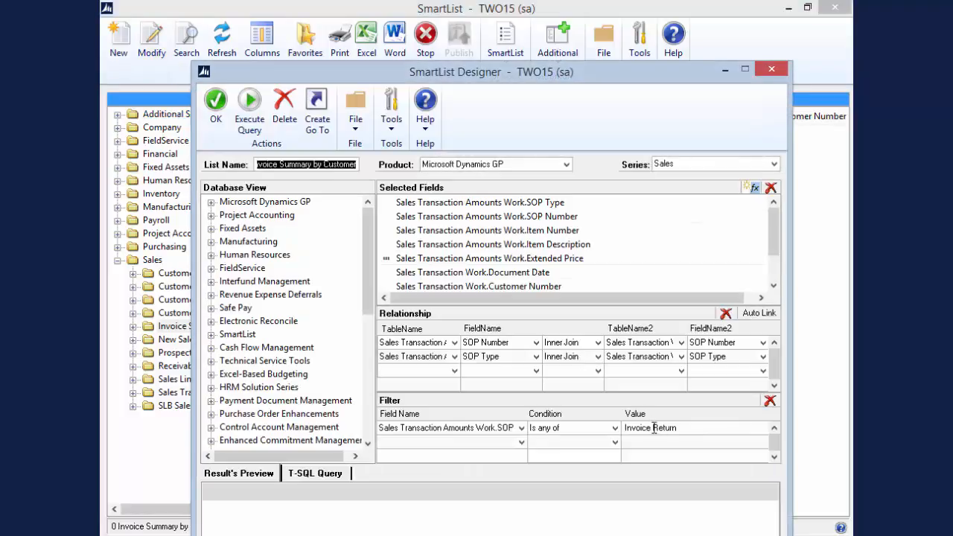
left_click(653, 427)
left_click(652, 434)
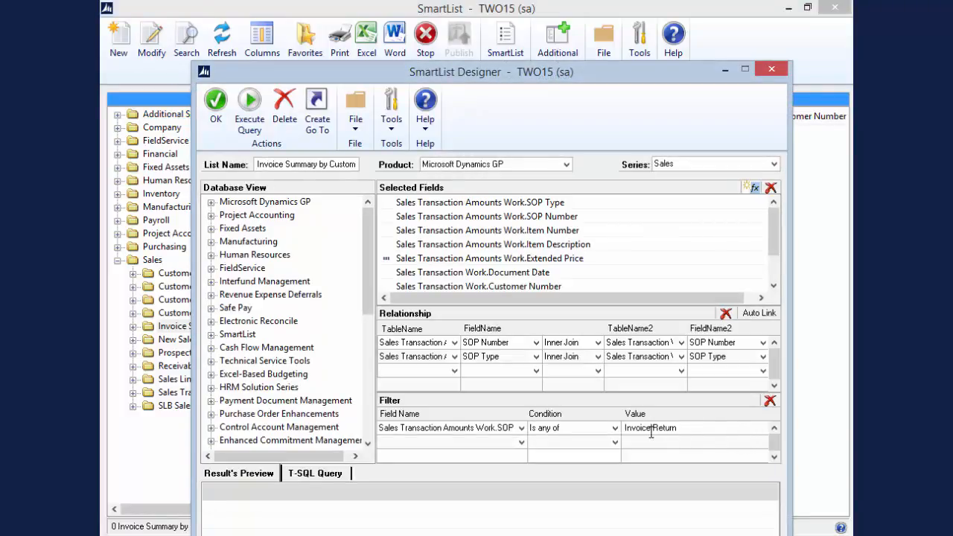
type(",")
left_click(211, 105)
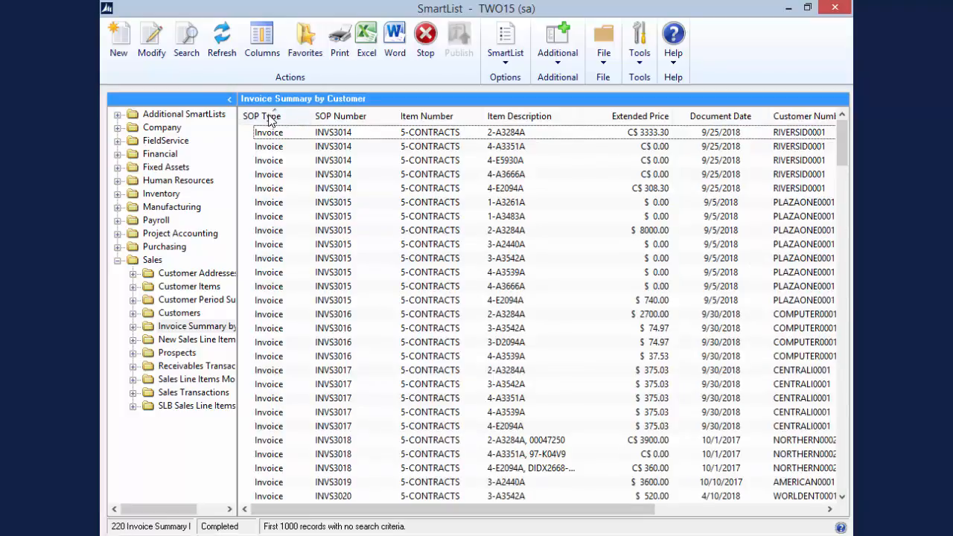
Set the SOP Type filter value to Return only, save the SmartList, and check the Extended Price Calc column
left_click(160, 63)
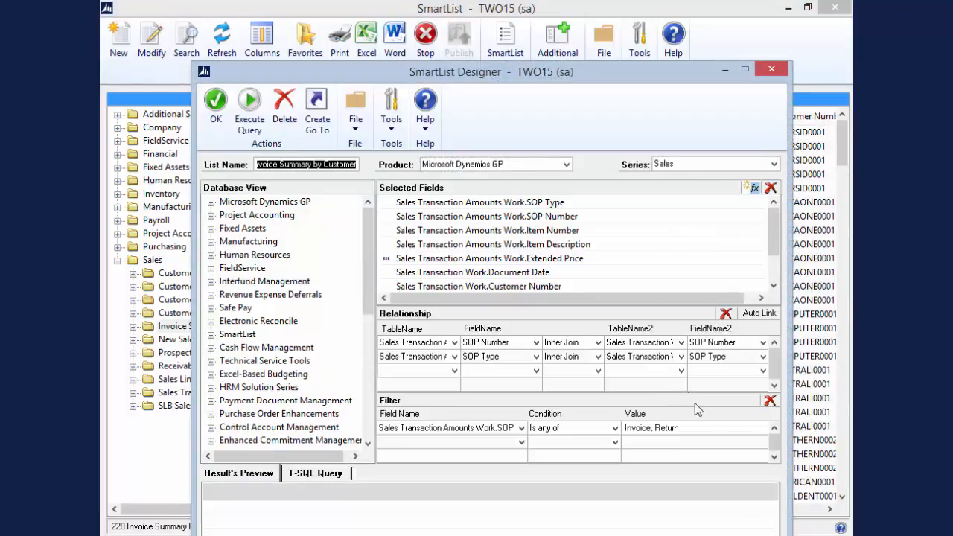
left_click(692, 430)
type("Reu")
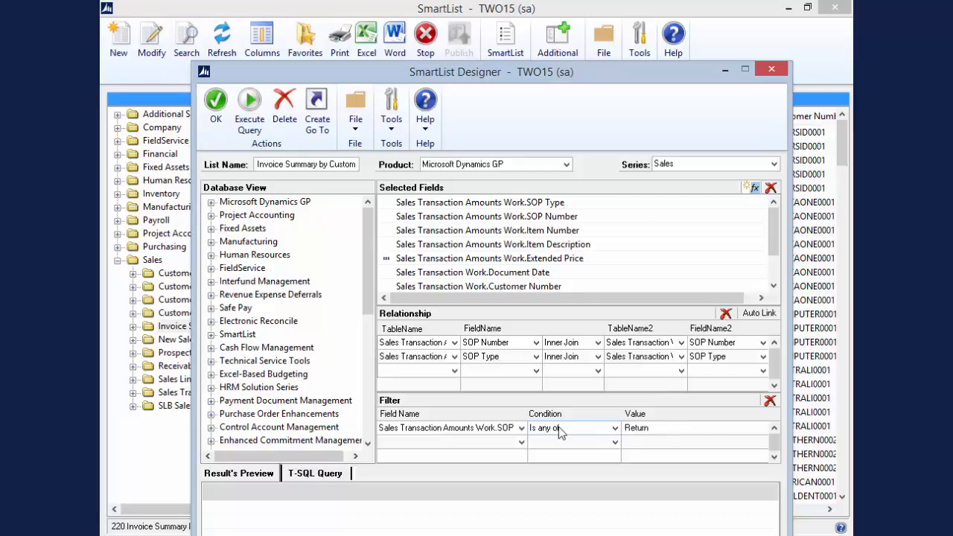
left_click(218, 118)
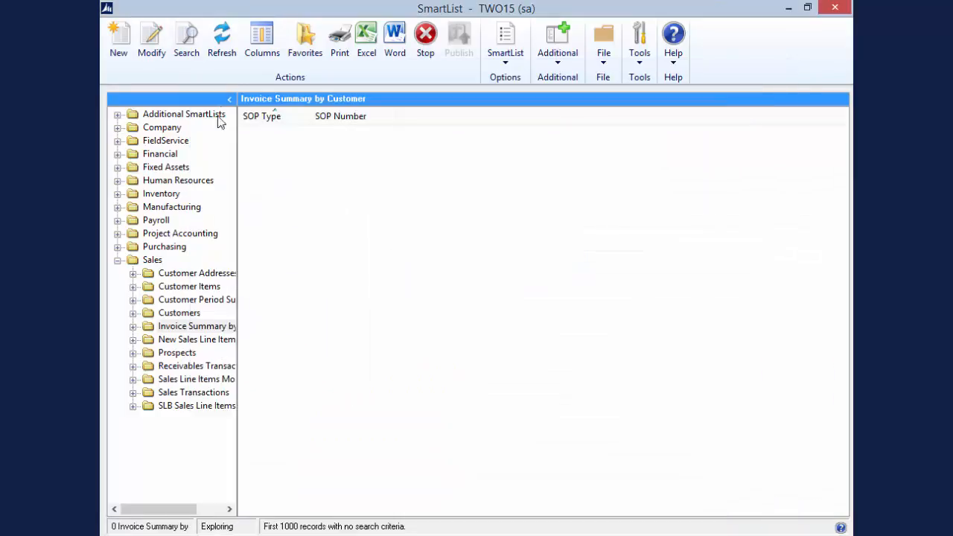
left_click_drag(436, 506, 627, 512)
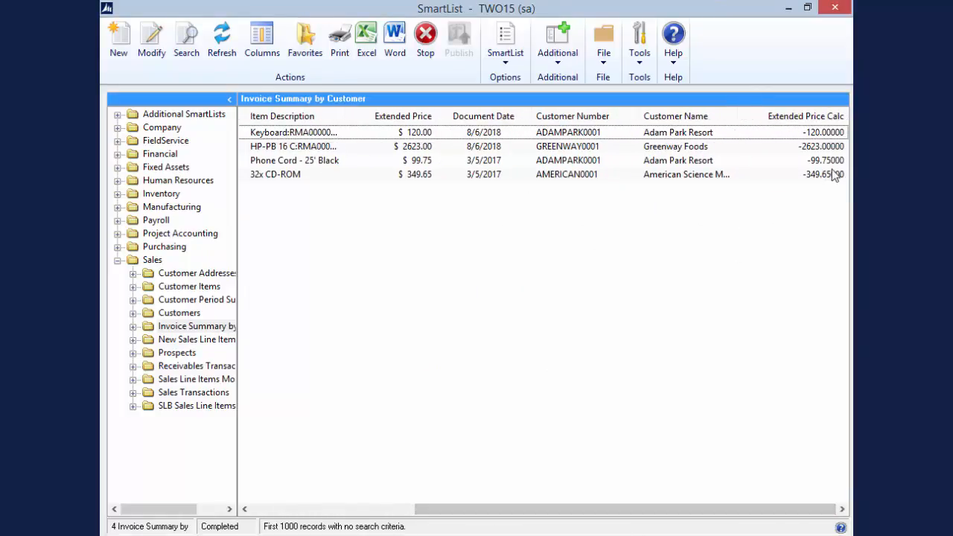
Format the Extended Price Calc field with the $ symbol and 2 decimal places, and save the SmartList
left_click(151, 52)
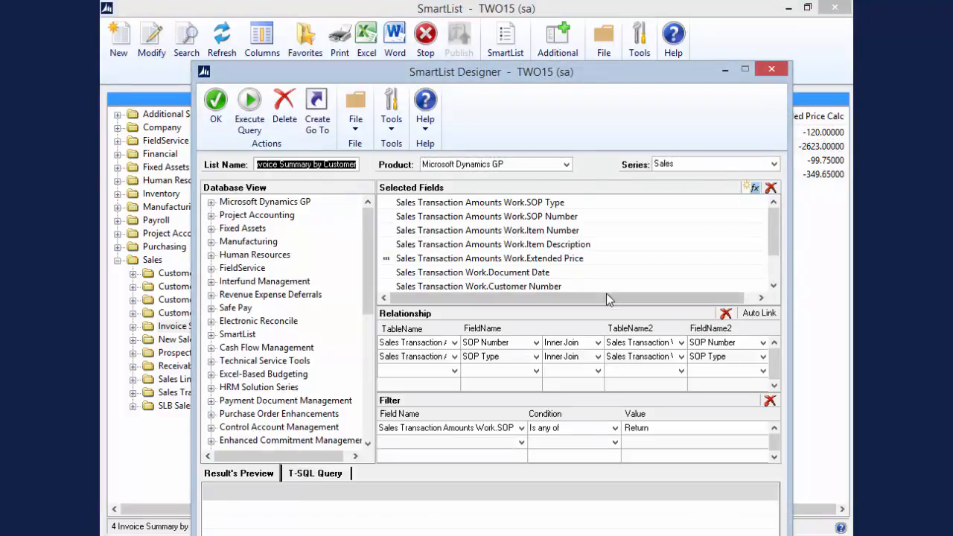
scroll(722, 270, "down", 1)
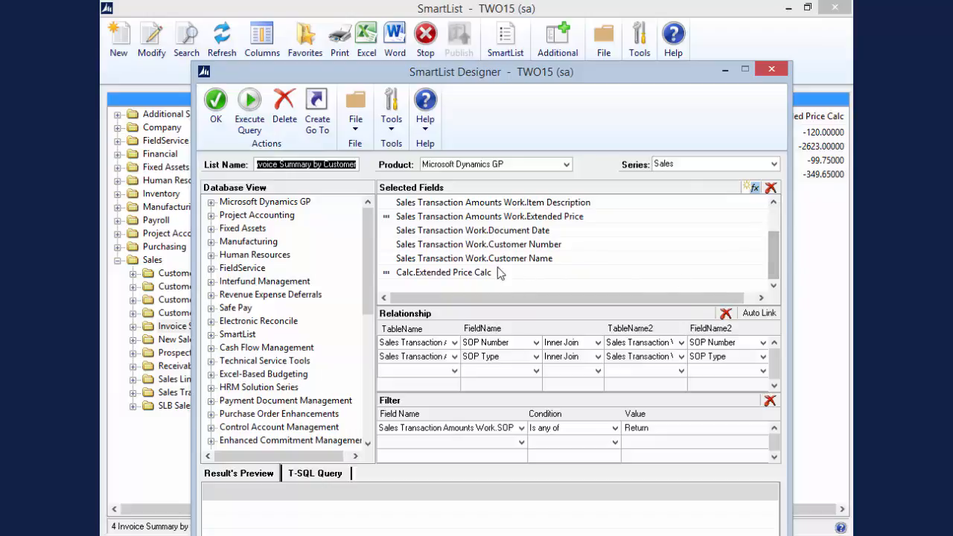
left_click(454, 272)
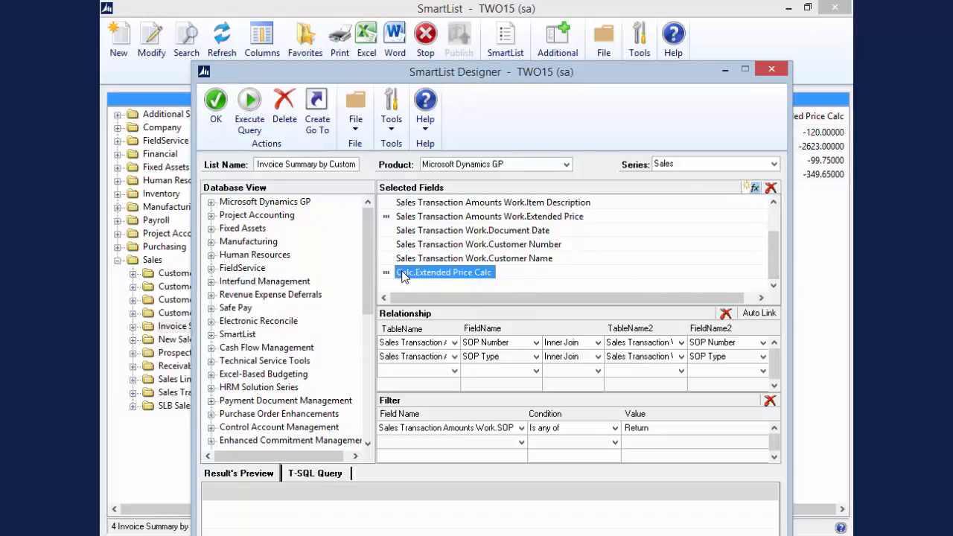
double_click(389, 274)
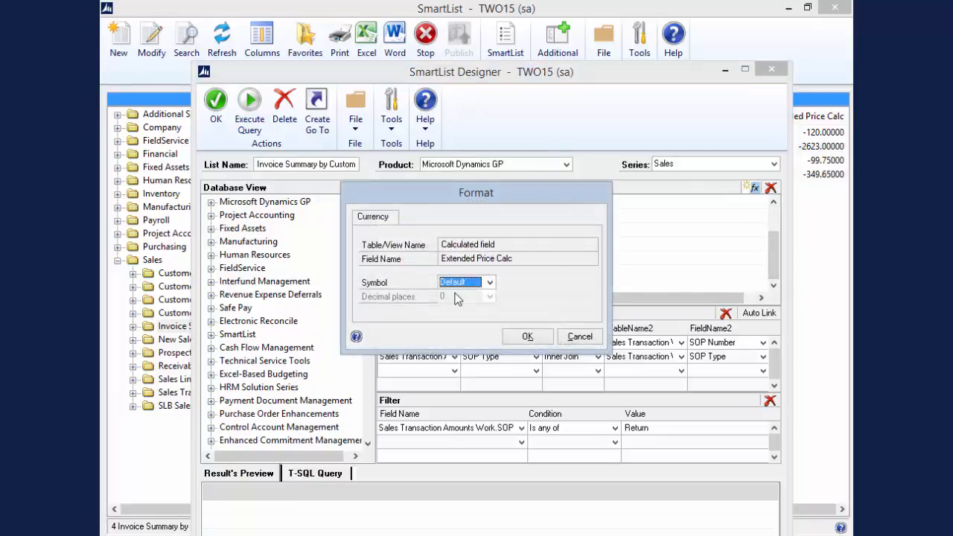
left_click(459, 284)
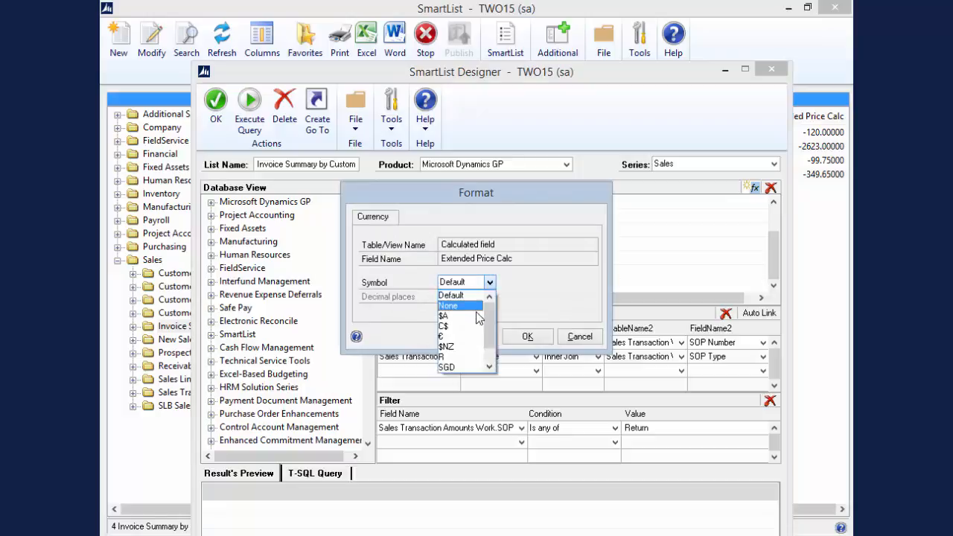
left_click_drag(489, 316, 486, 333)
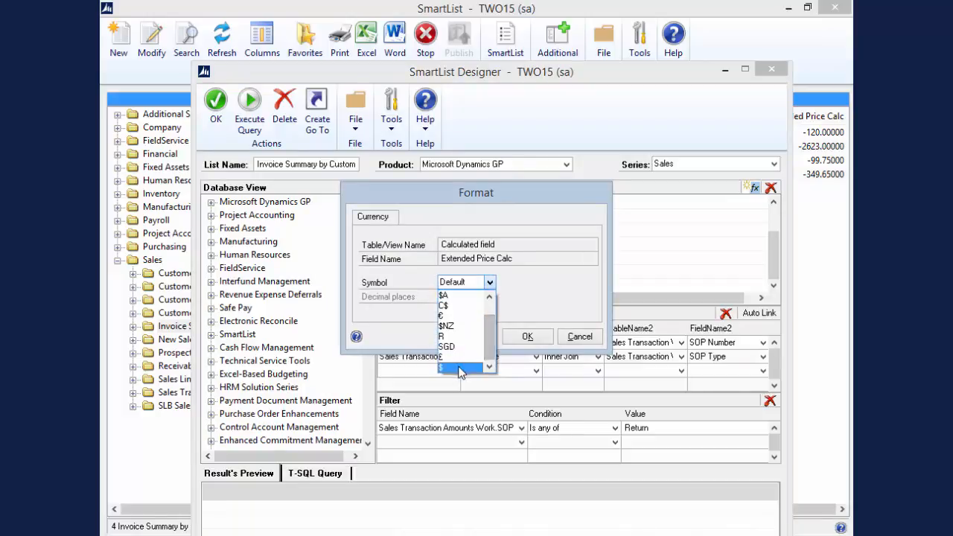
left_click(455, 367)
left_click(464, 296)
left_click(449, 330)
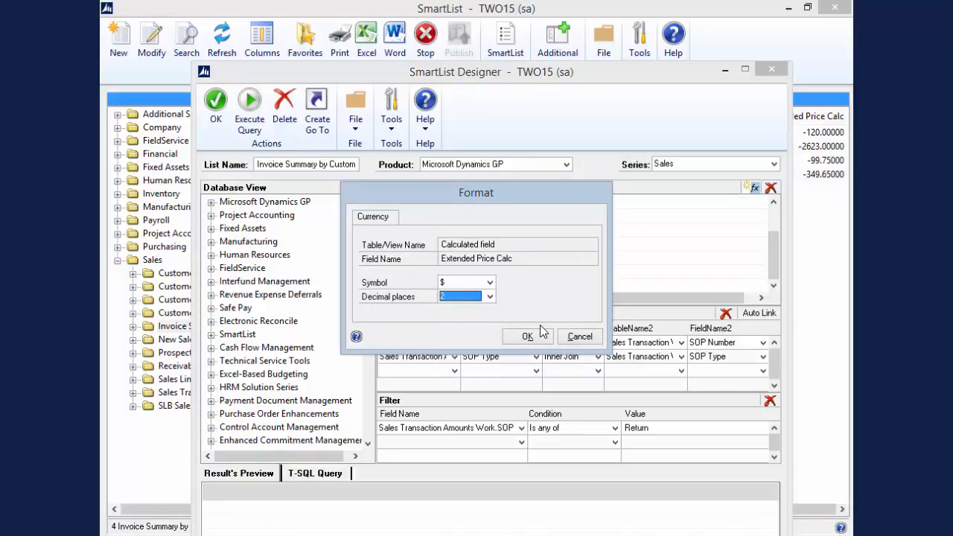
left_click(535, 336)
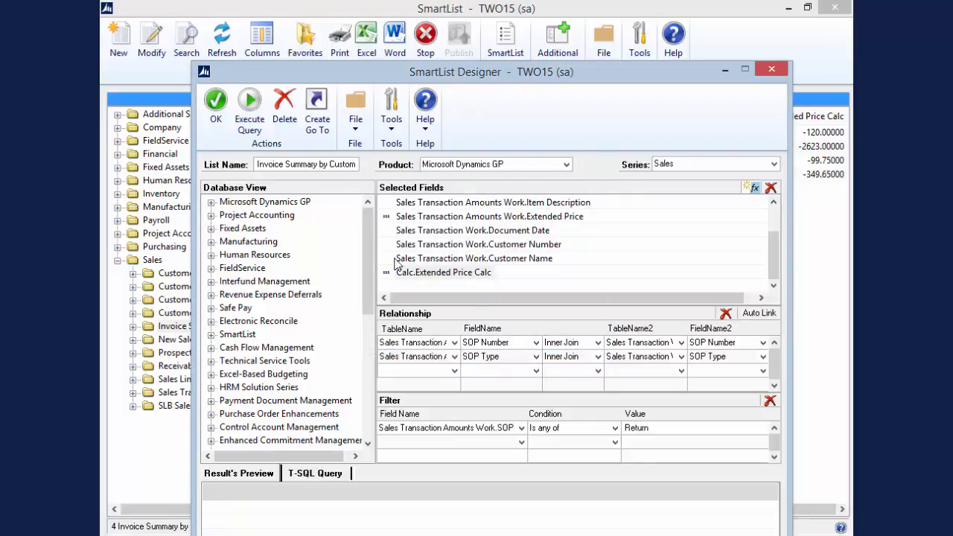
left_click(215, 102)
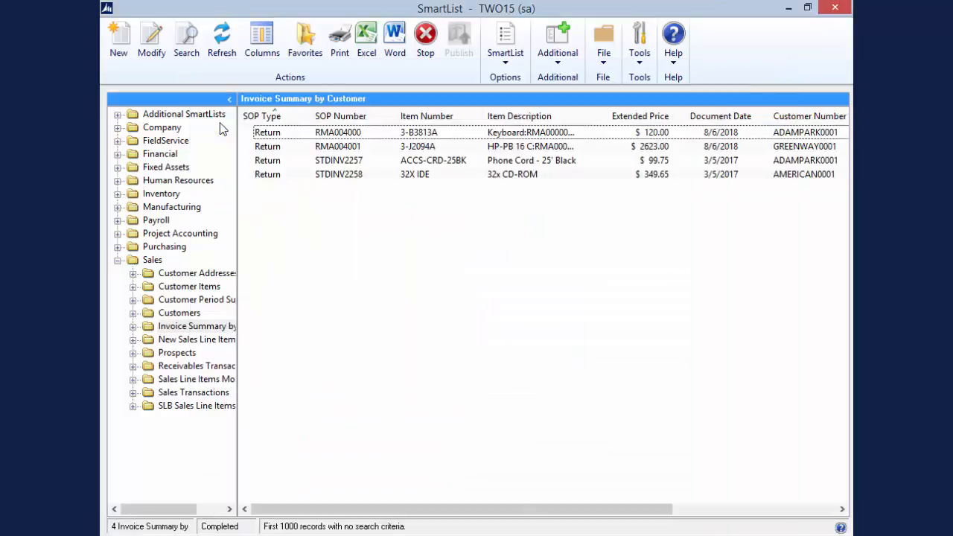
left_click_drag(419, 510, 331, 524)
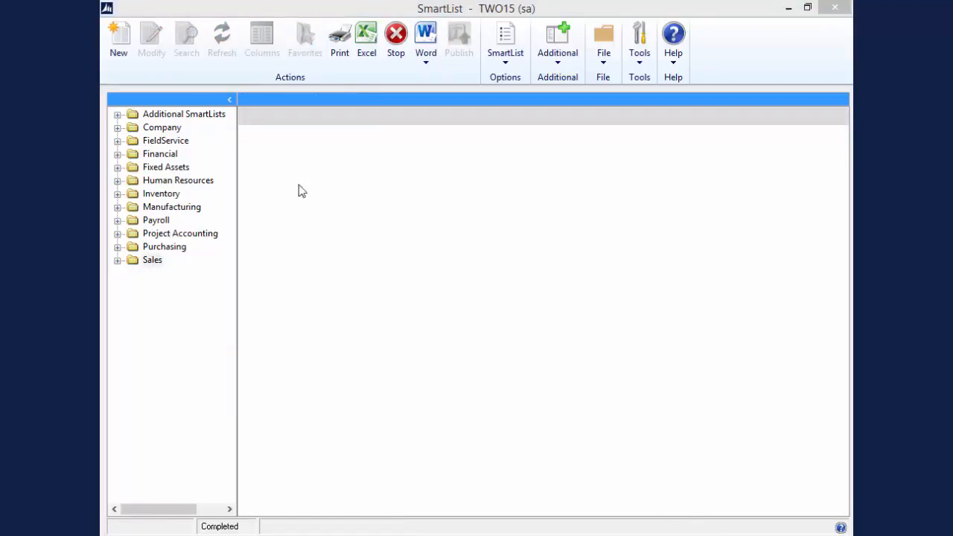
Start a new SmartList in SmartList Builder with the SmartList ID INVSUMCUST
left_click(121, 52)
left_click_drag(347, 137, 313, 49)
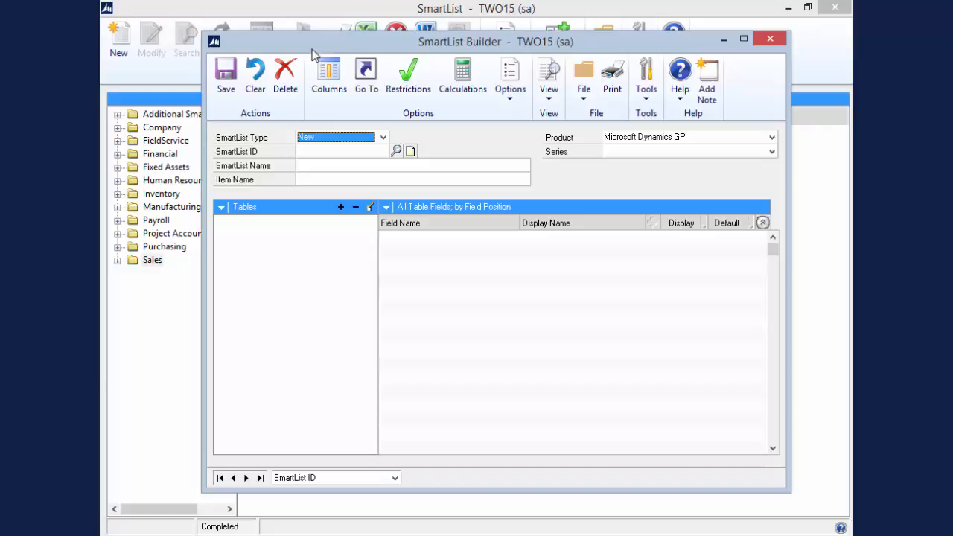
left_click(378, 152)
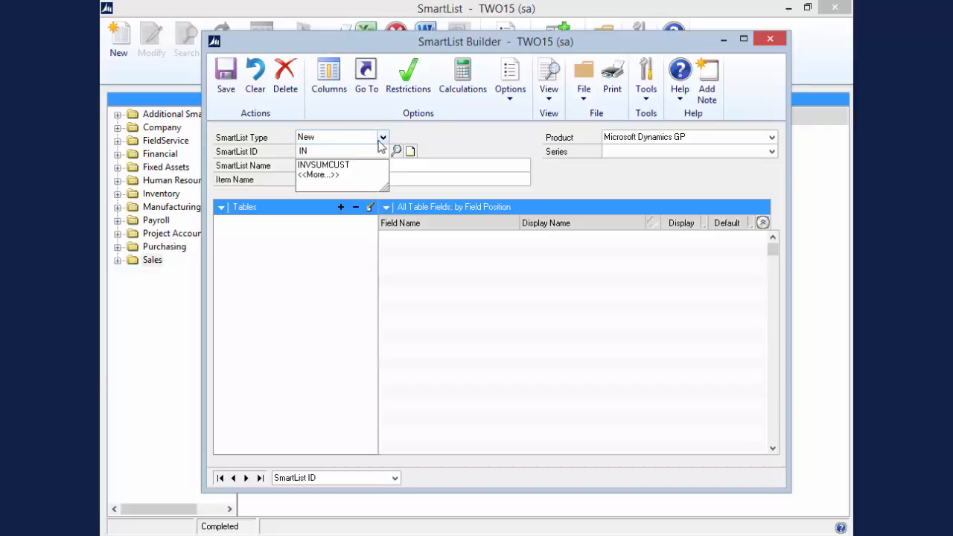
key("Down")
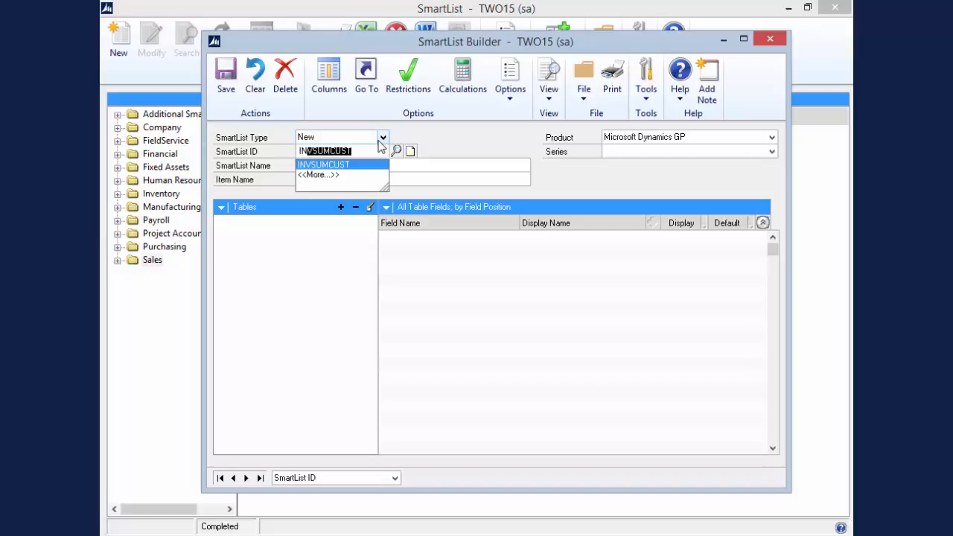
key("Tab")
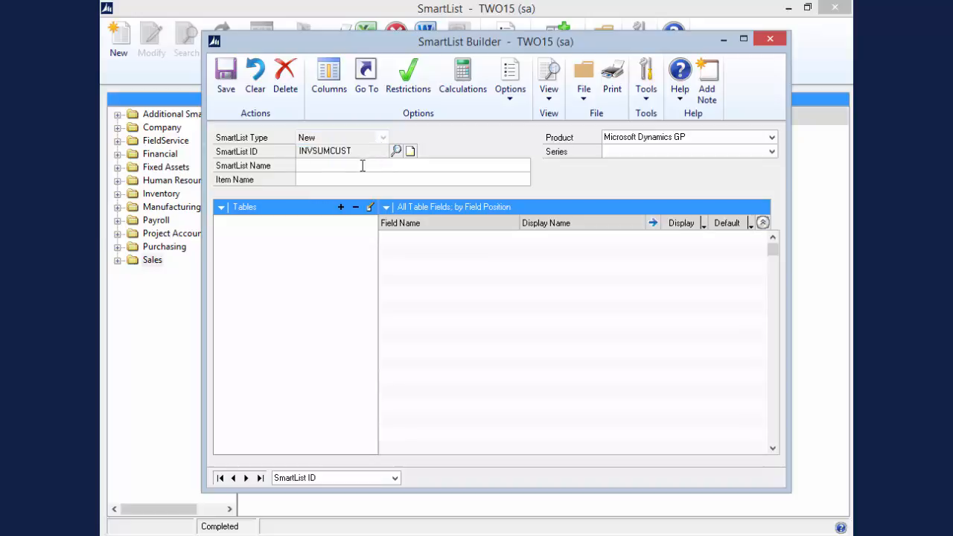
Name the SmartList and its item SLB Invoice Summary by Customer and set the series to Sales
type("SLB Invoice Summary by Customer")
key("Tab")
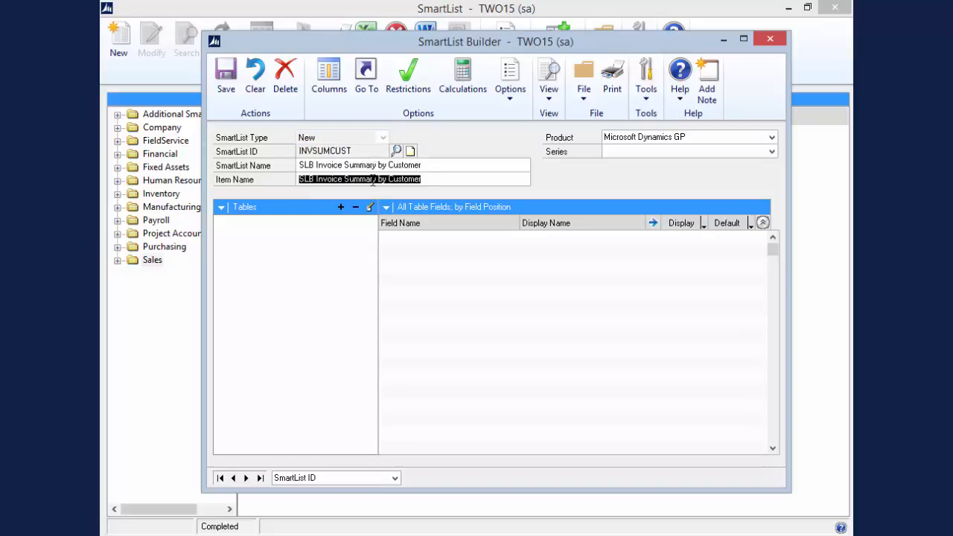
left_click(608, 153)
left_click(617, 178)
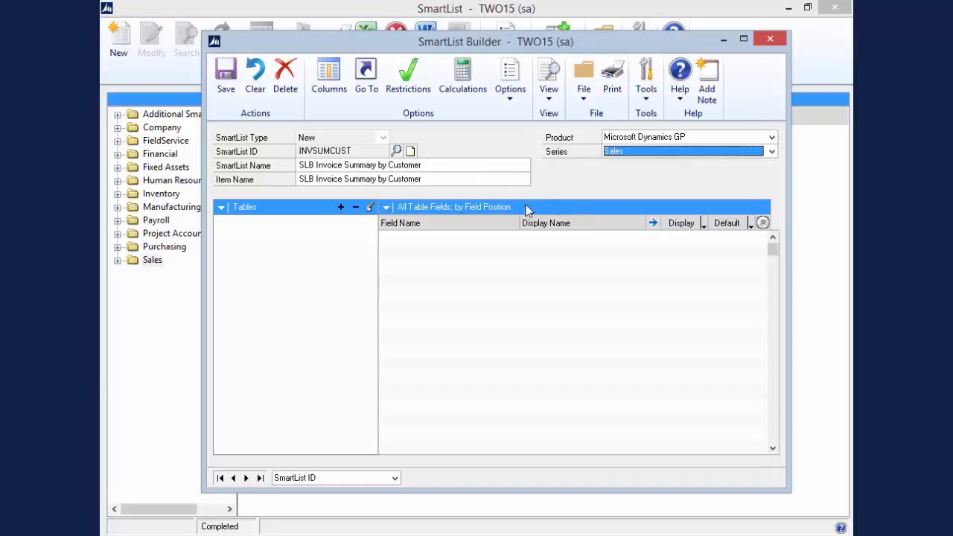
left_click(341, 207)
left_click(362, 224)
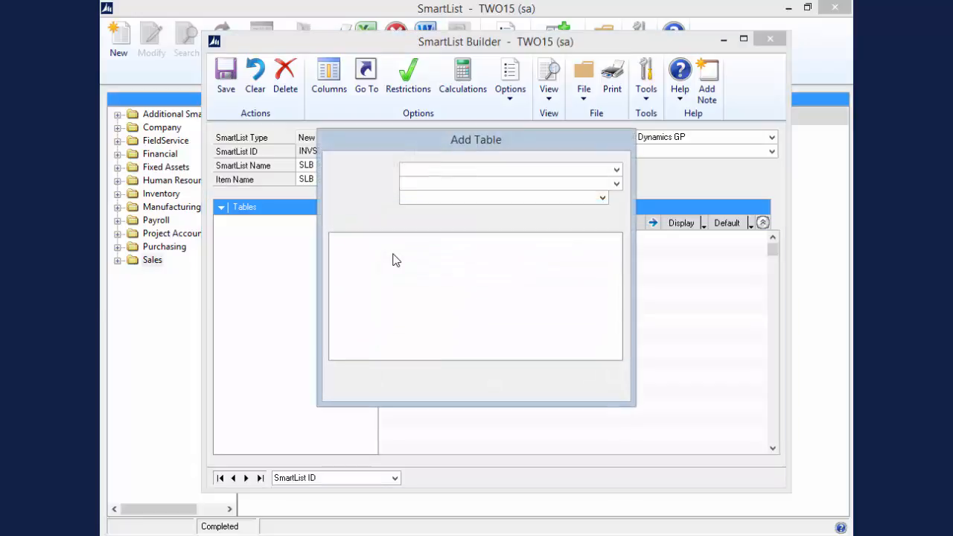
left_click(435, 198)
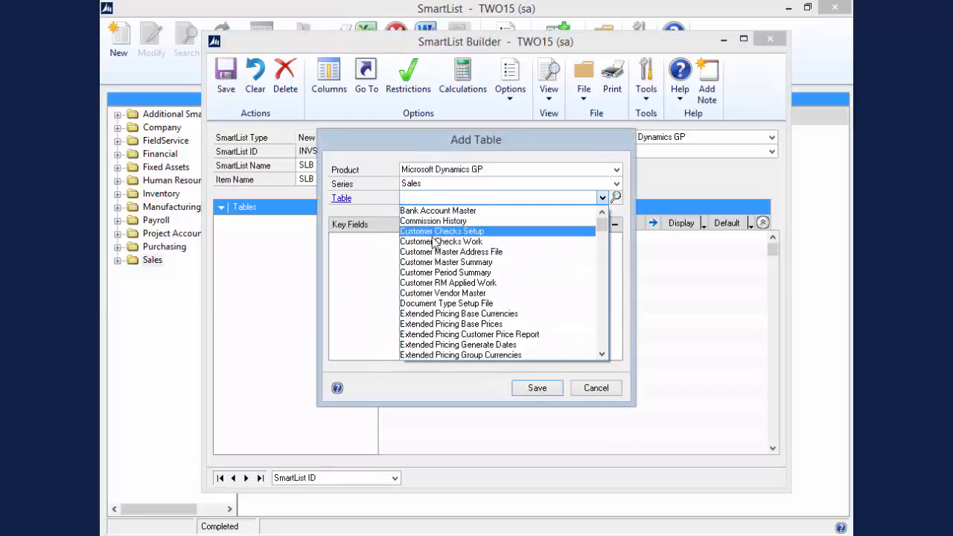
left_click(592, 221)
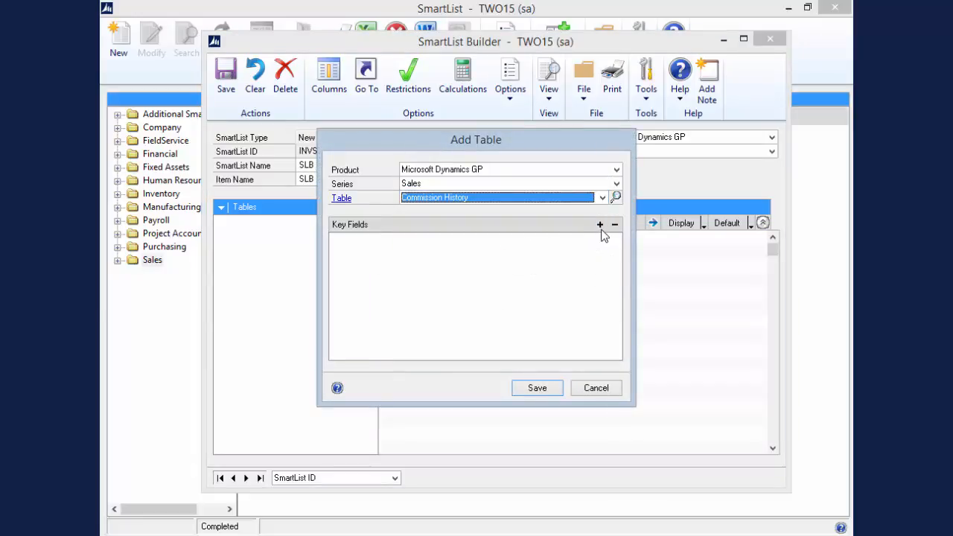
left_click(602, 197)
mouse_move(605, 227)
left_mouse_down()
mouse_move(602, 333)
mouse_move(603, 221)
left_mouse_up()
left_click(602, 396)
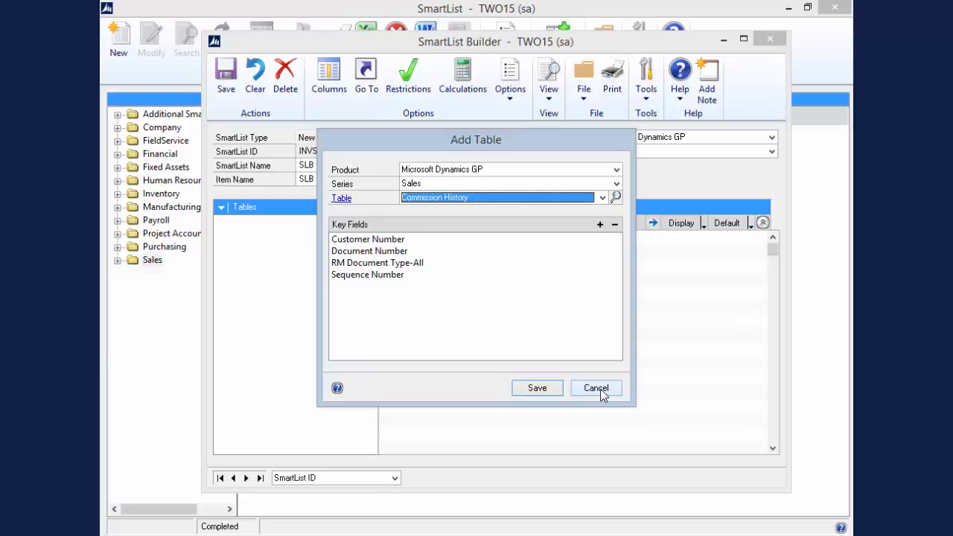
left_click(600, 391)
Clear the new SmartList entry and minimize the SmartList windows to reach the Sales Order Processing Document Inquiry
left_click(256, 84)
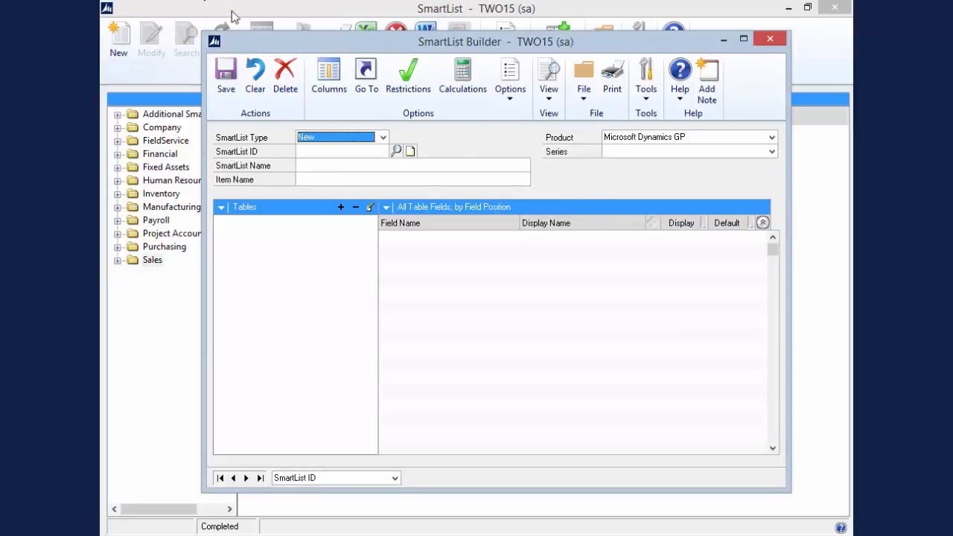
left_click(787, 8)
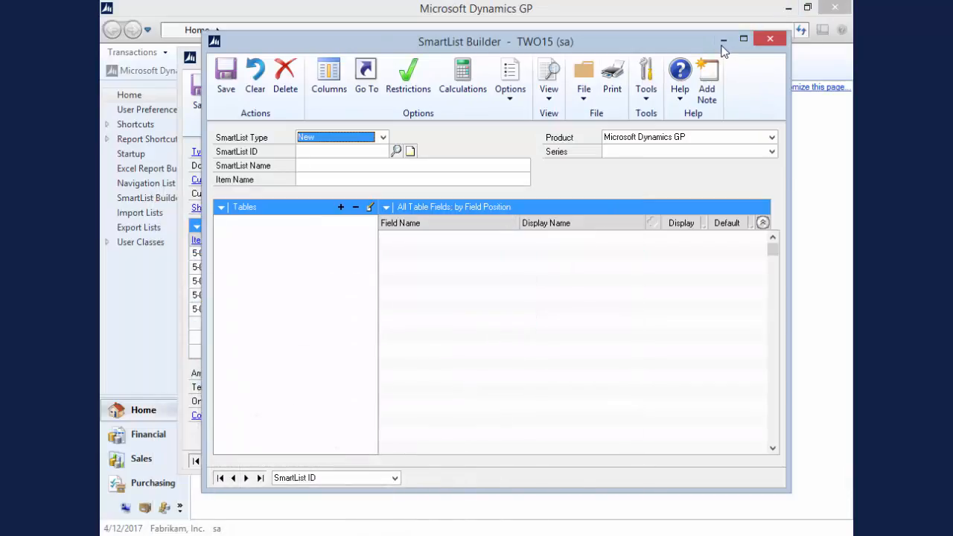
left_click(723, 38)
left_click(738, 53)
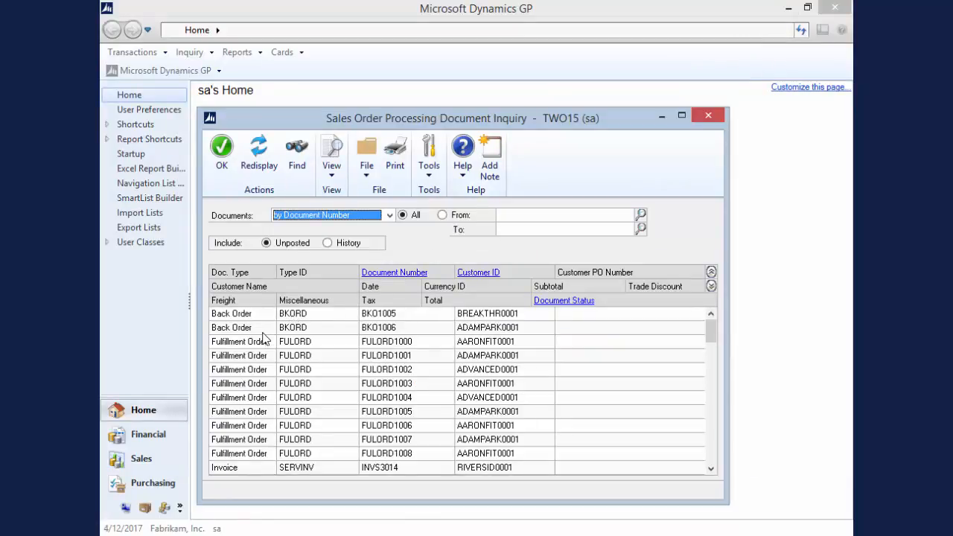
Open the first fulfillment order from the document inquiry and launch Table Finder from its inquiry zoom window
left_click(297, 344)
double_click(446, 344)
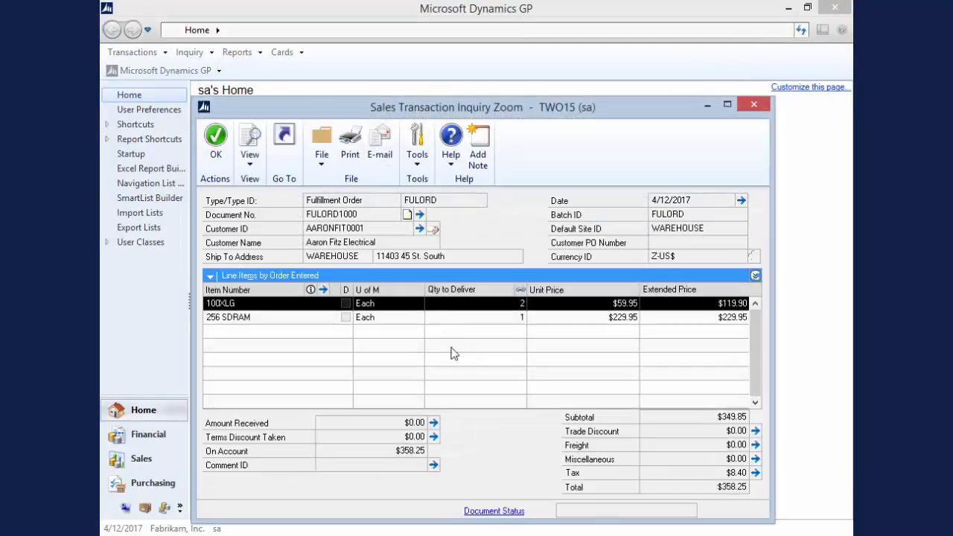
left_click_drag(464, 118, 460, 68)
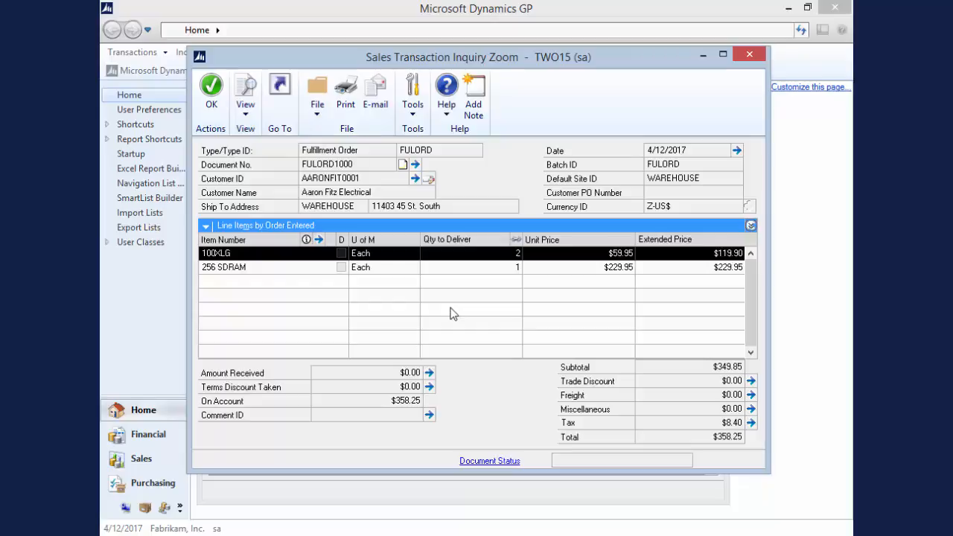
left_click(428, 122)
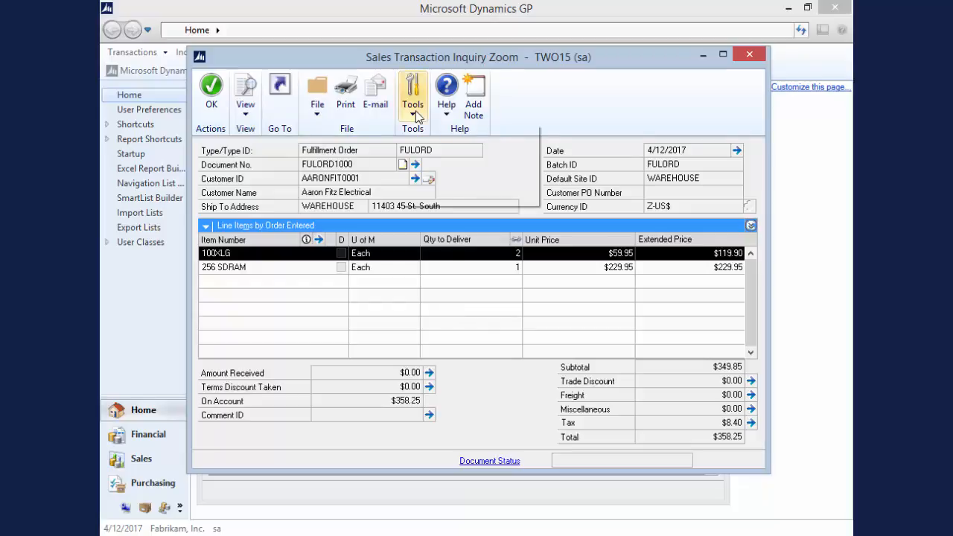
left_click(431, 199)
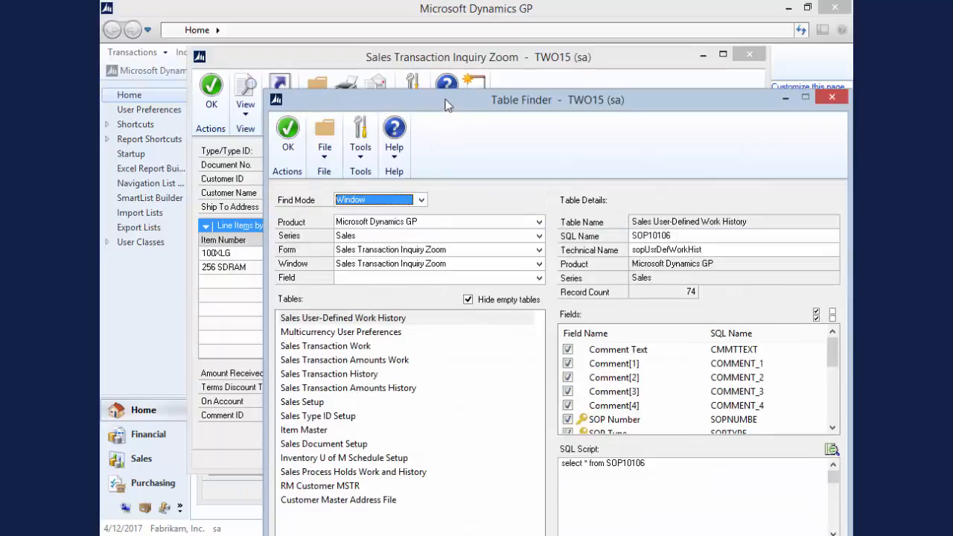
left_click_drag(460, 76, 410, 30)
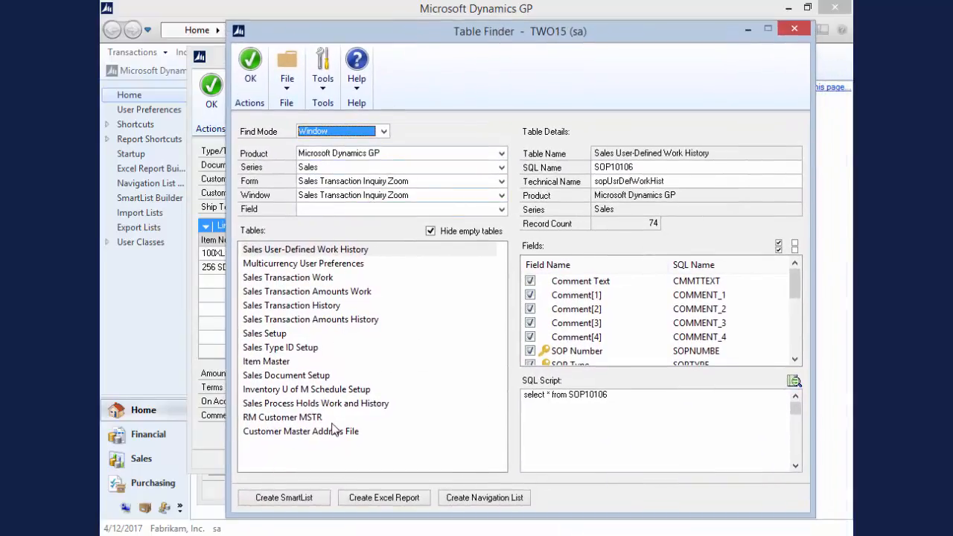
Set Table Finder to the Line_Scroll window and Item Number field, and select the Sales Transaction Amounts Work table
left_click(356, 208)
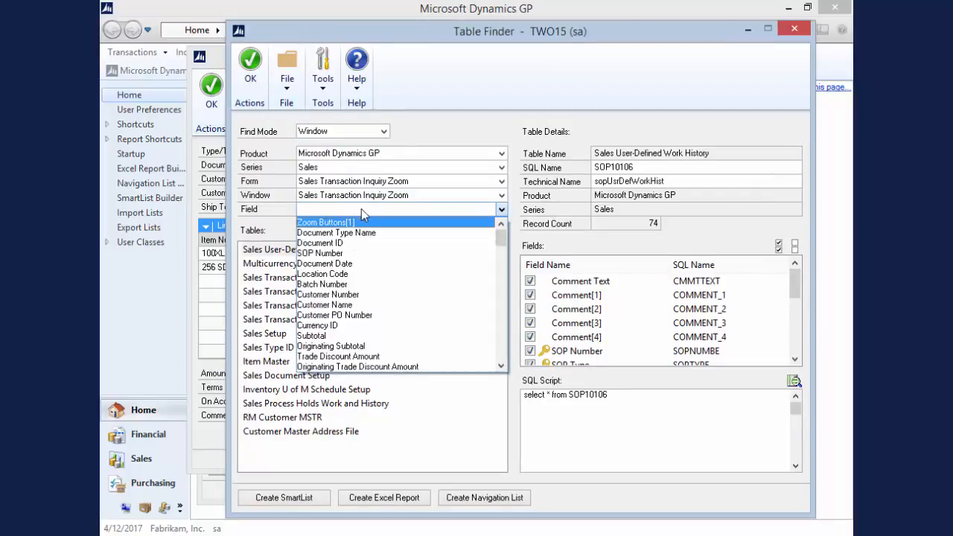
left_click(361, 208)
left_click(361, 195)
left_click(346, 212)
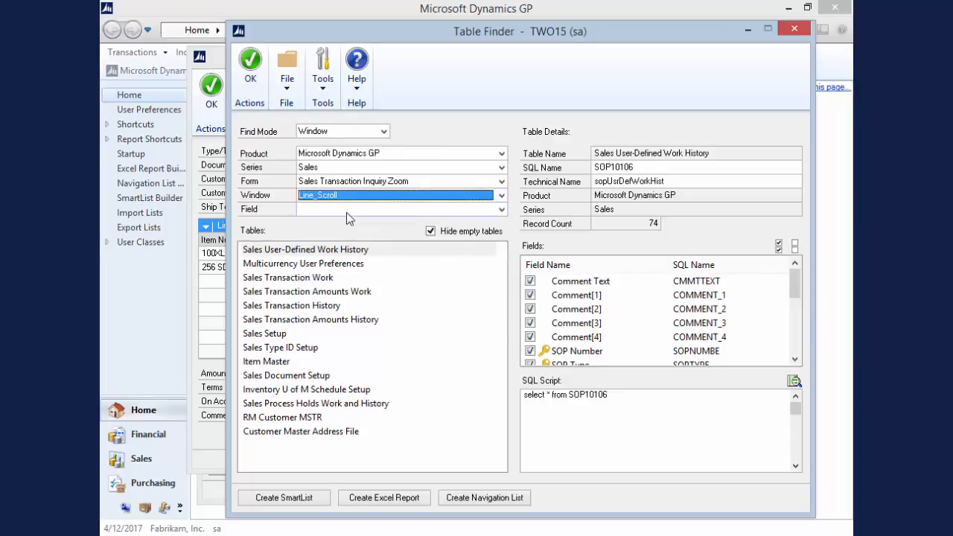
left_click(346, 212)
left_click(337, 220)
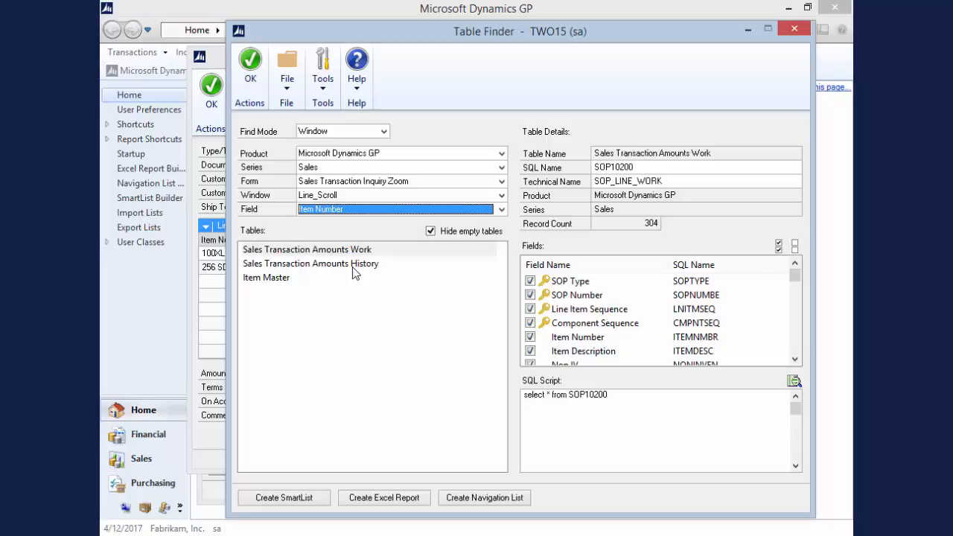
left_click(359, 252)
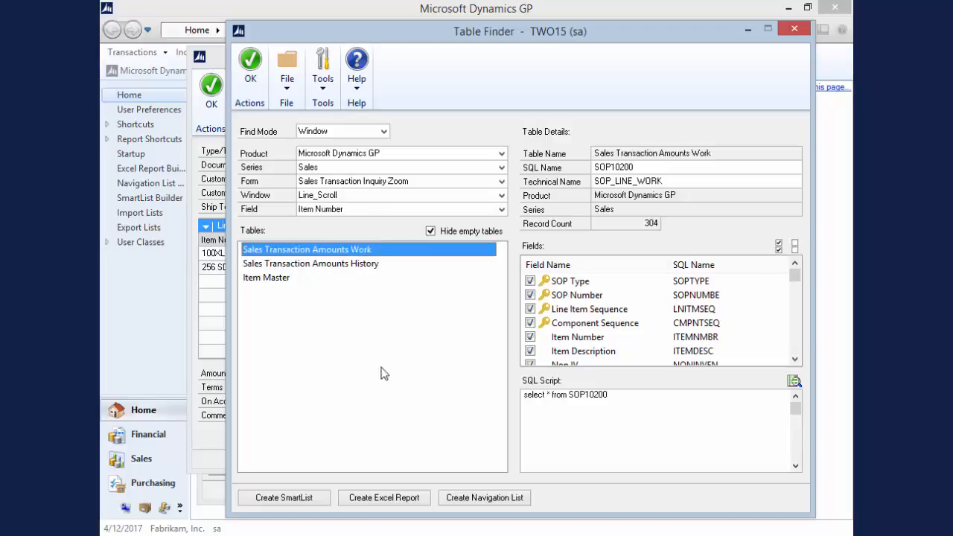
Create a SmartList from the table with ID INVSUMCUST and name SLB Invoice Summary by Customer, and minimize the inquiry windows
left_click(289, 499)
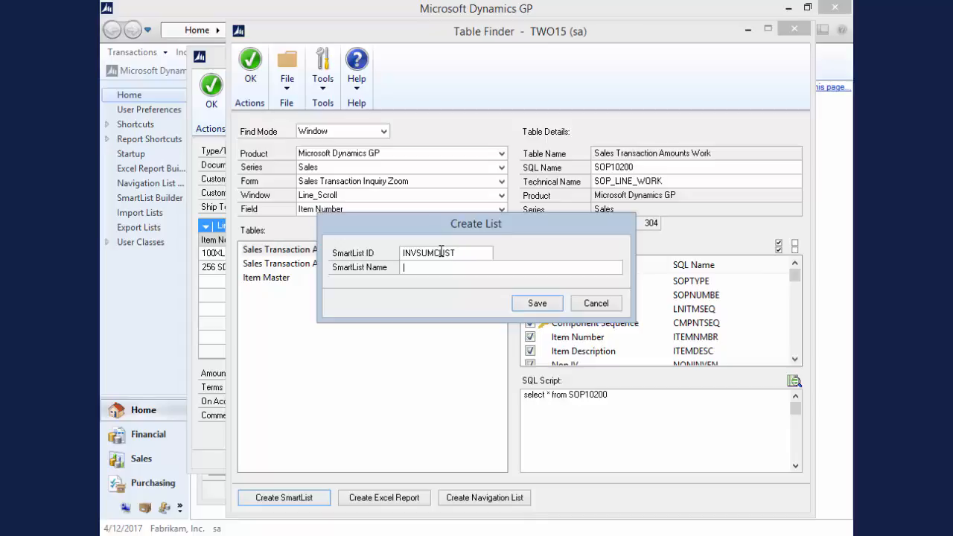
type("SLB Invoice Summary by Customer")
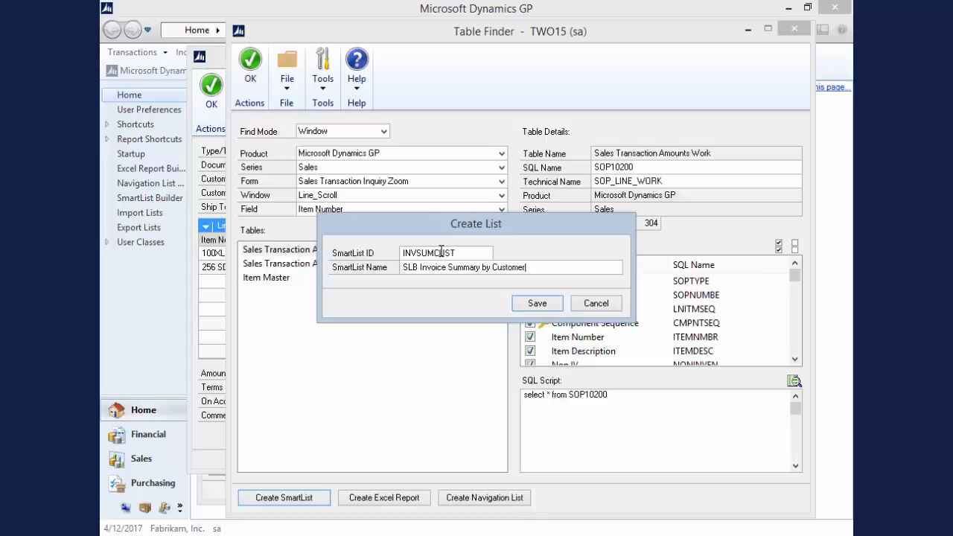
left_click(543, 311)
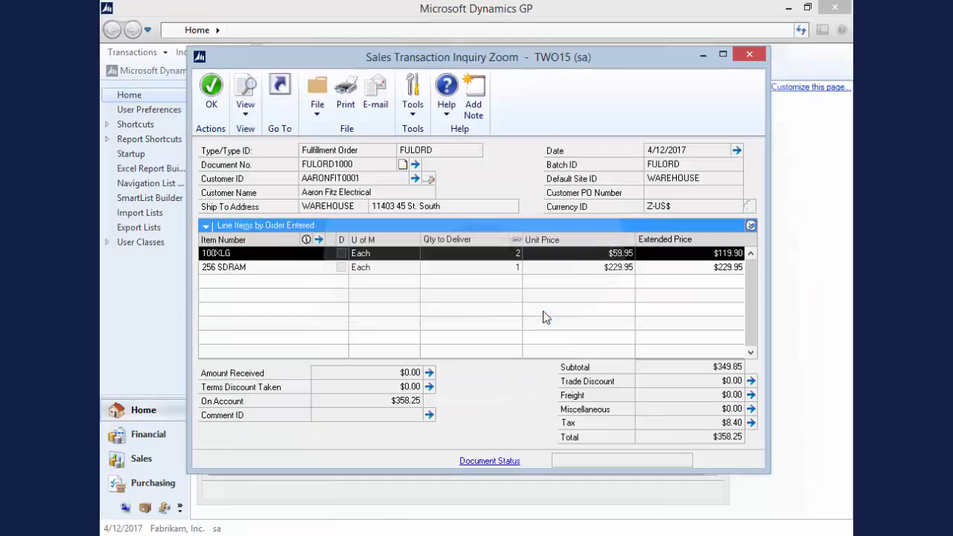
left_click(709, 54)
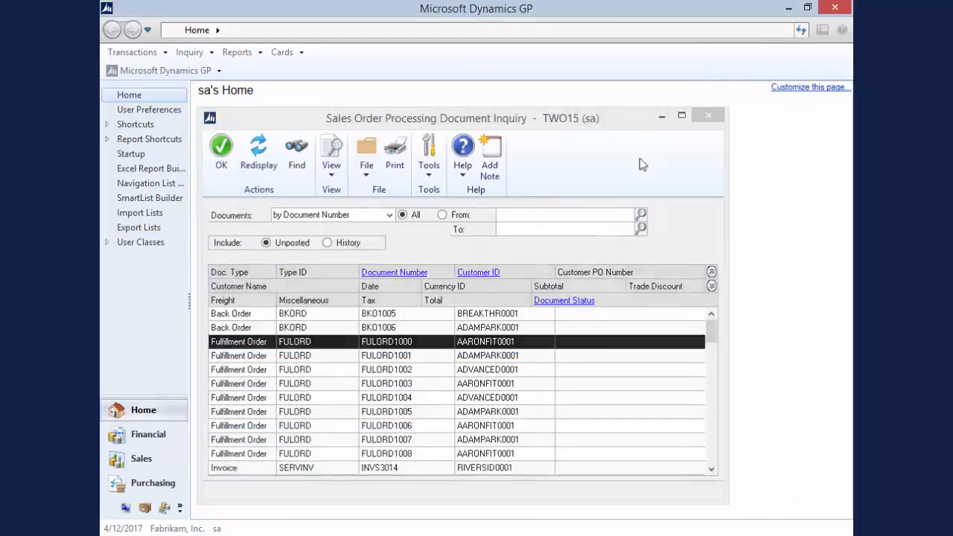
left_click(661, 117)
left_click(504, 454)
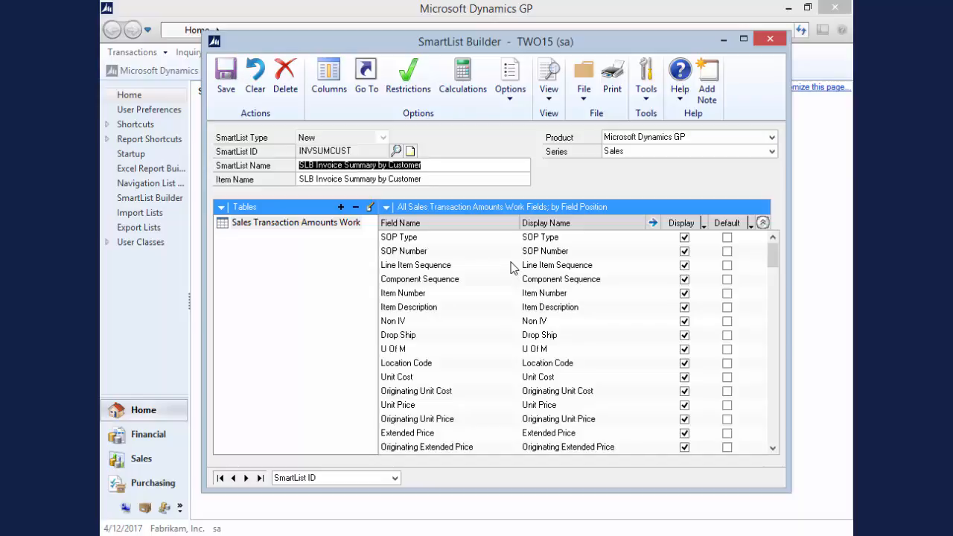
Mark SOP Type, SOP Number, Item Number, Item Description and Extended Price as default columns of Sales Transaction Amounts Work
left_click(727, 237)
left_click(726, 251)
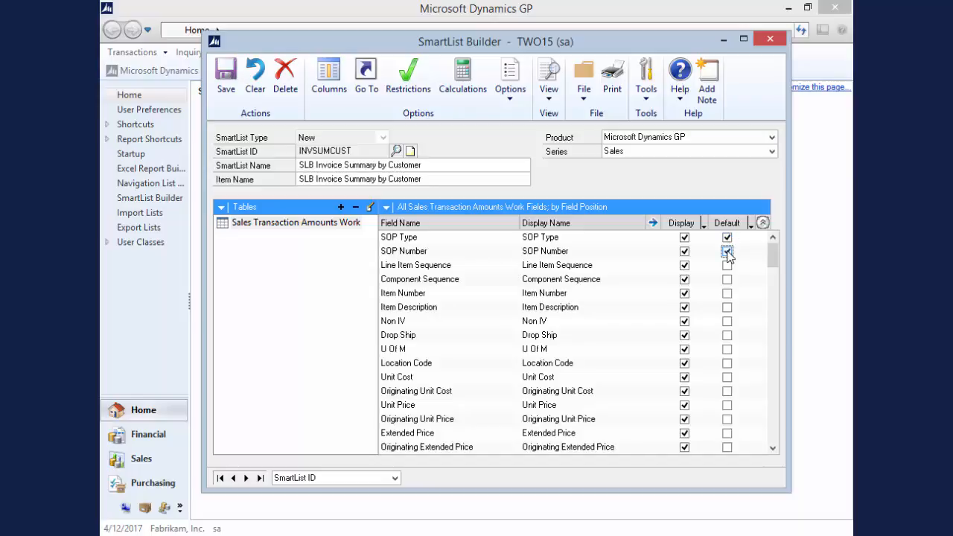
left_click(727, 292)
left_click(726, 307)
left_click(726, 433)
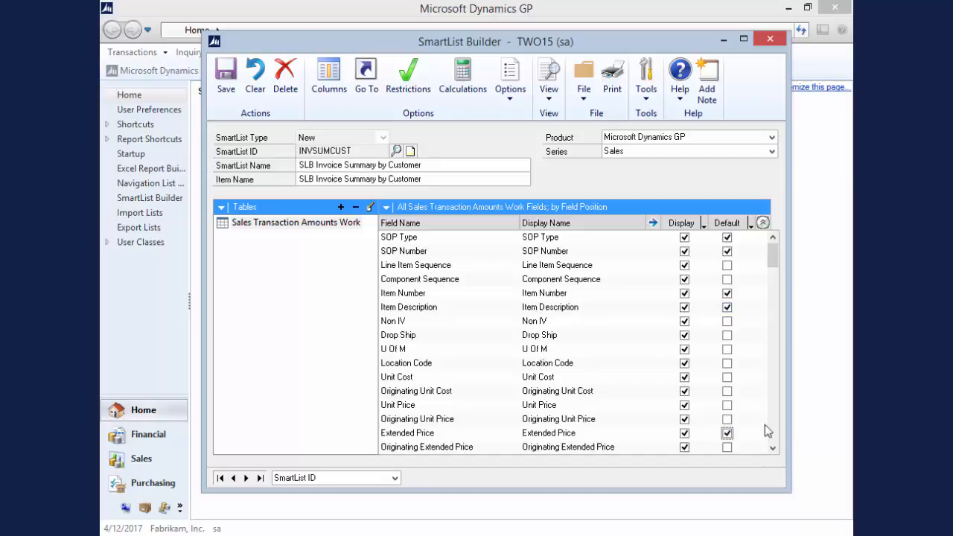
Start adding a second Microsoft Dynamics GP table to the SmartList and open the table lookup
left_click(341, 207)
left_click(358, 225)
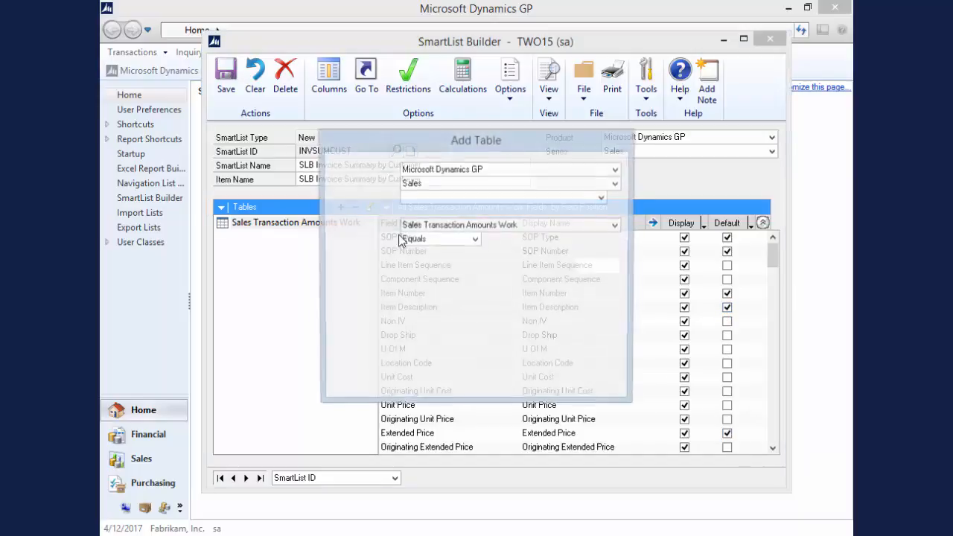
left_click(514, 198)
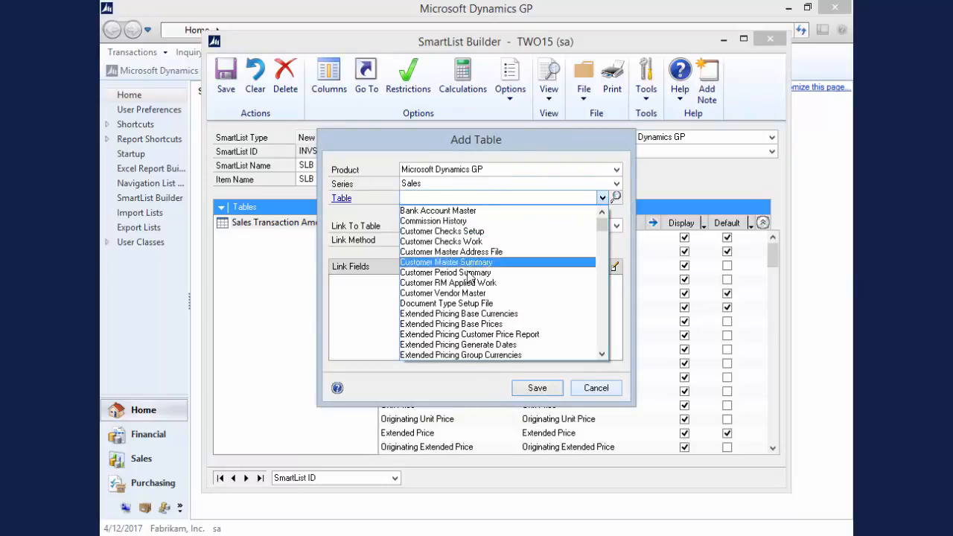
left_click(535, 152)
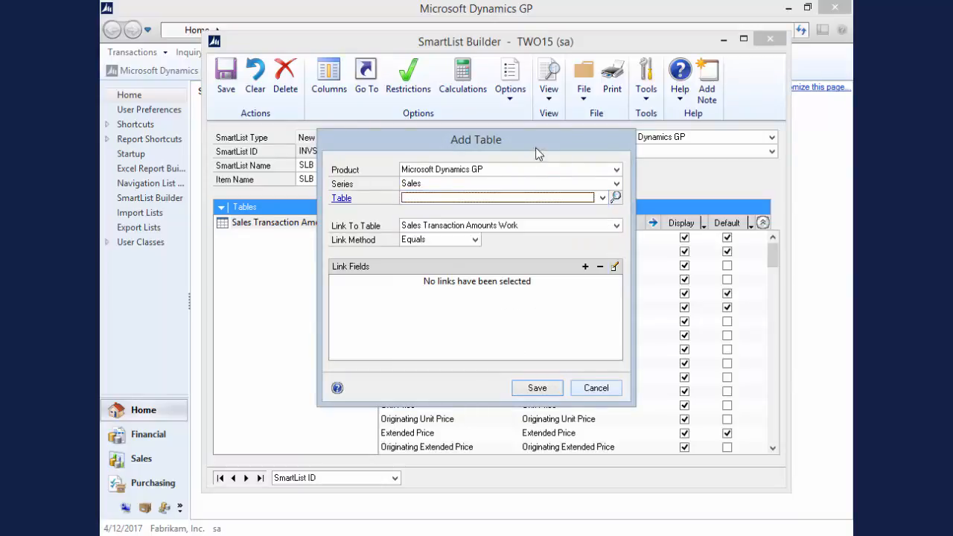
left_click(616, 198)
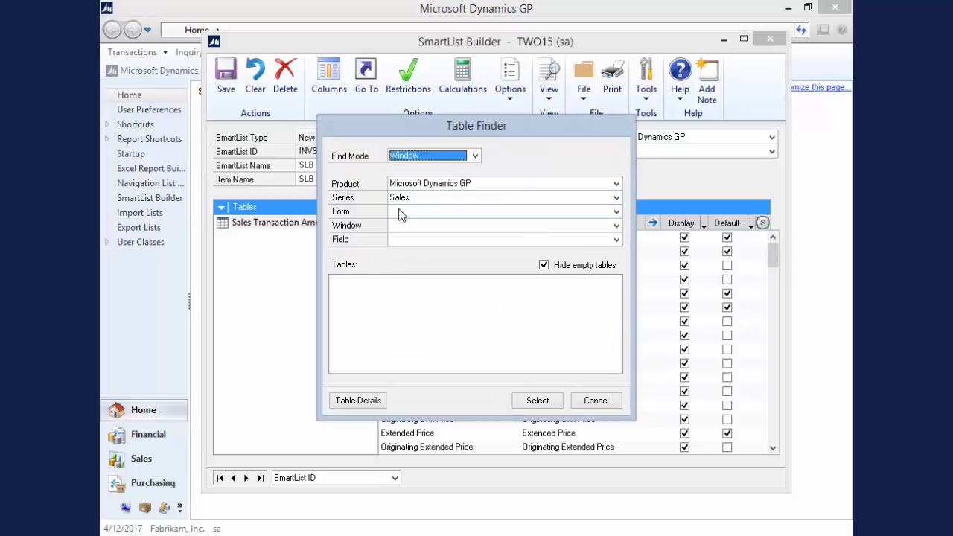
Set Table Finder to the Sales Transaction Inquiry Zoom form and the Customer Number field
left_click(398, 211)
key("s")
left_click_drag(618, 314, 616, 350)
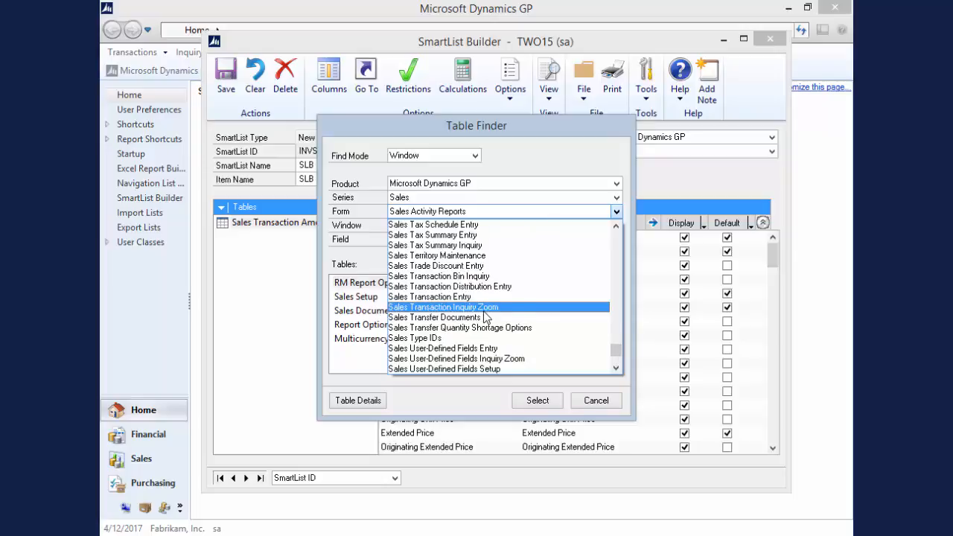
left_click(484, 309)
left_click(449, 239)
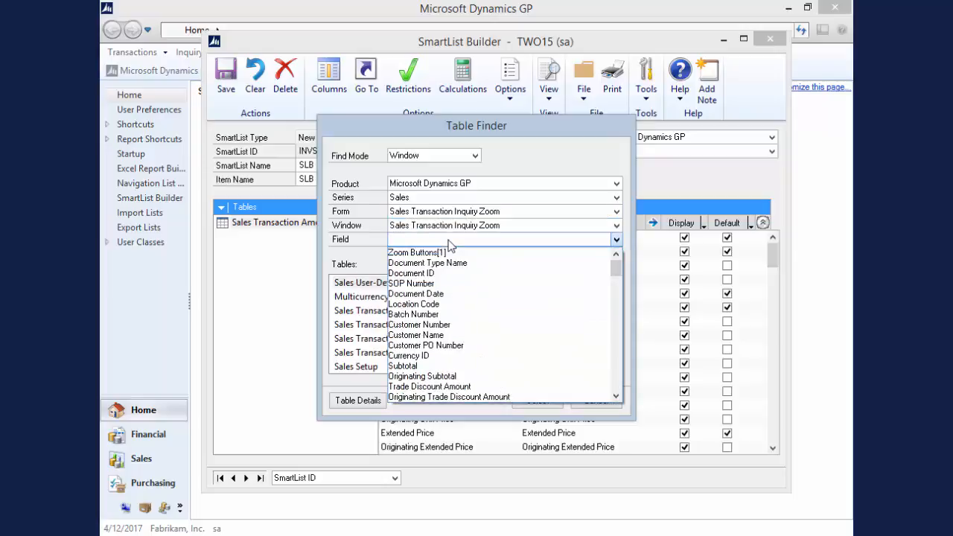
left_click(436, 324)
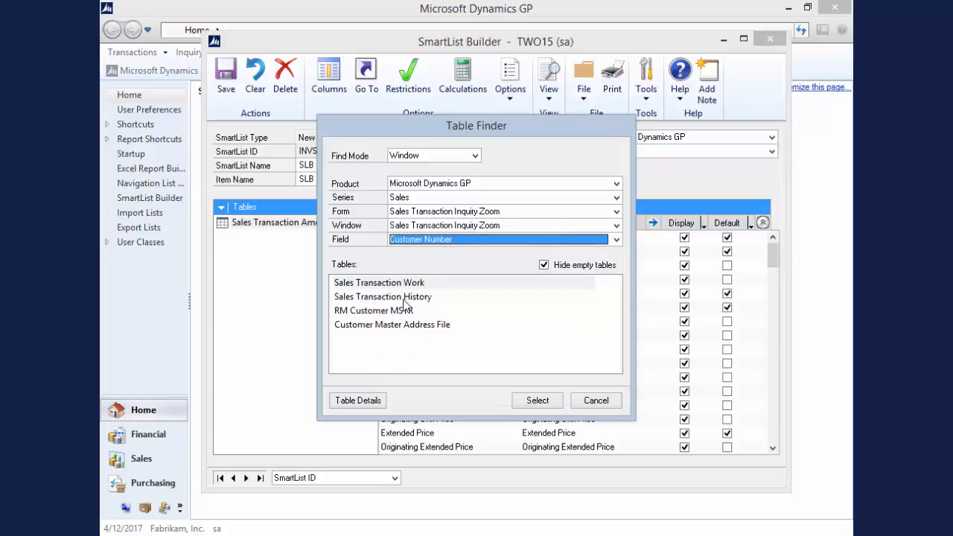
Add the Sales Transaction Work table, linked to Sales Transaction Amounts Work by SOP Number and SOP Type
left_click(391, 288)
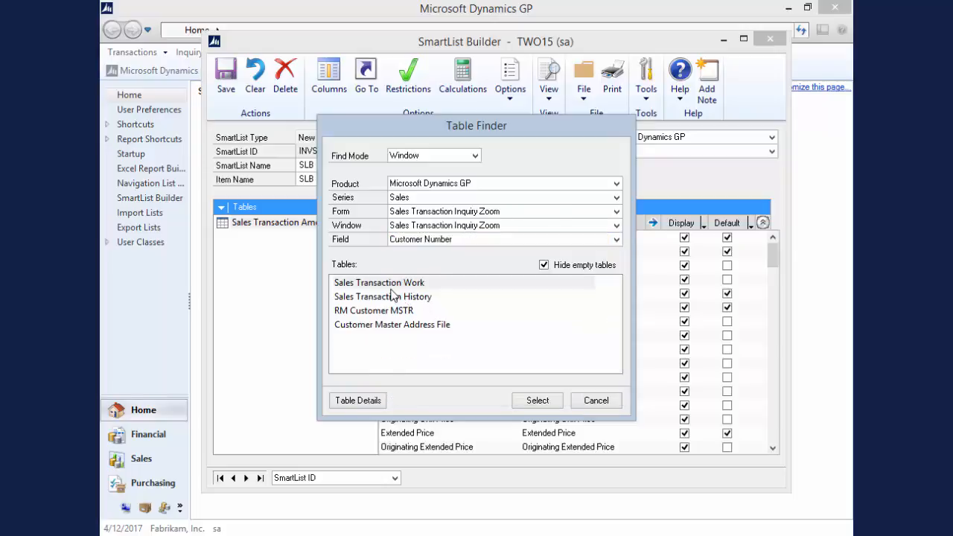
left_click(529, 406)
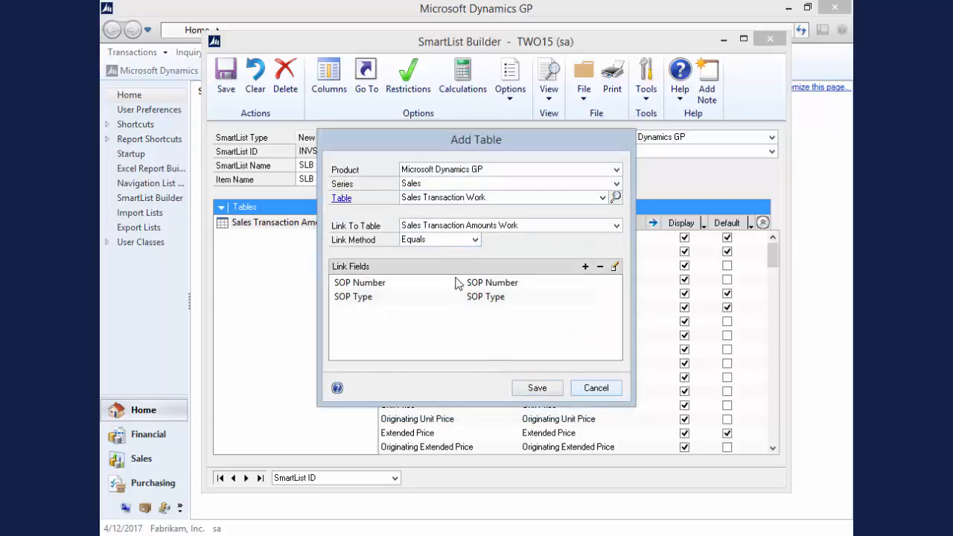
left_click(533, 397)
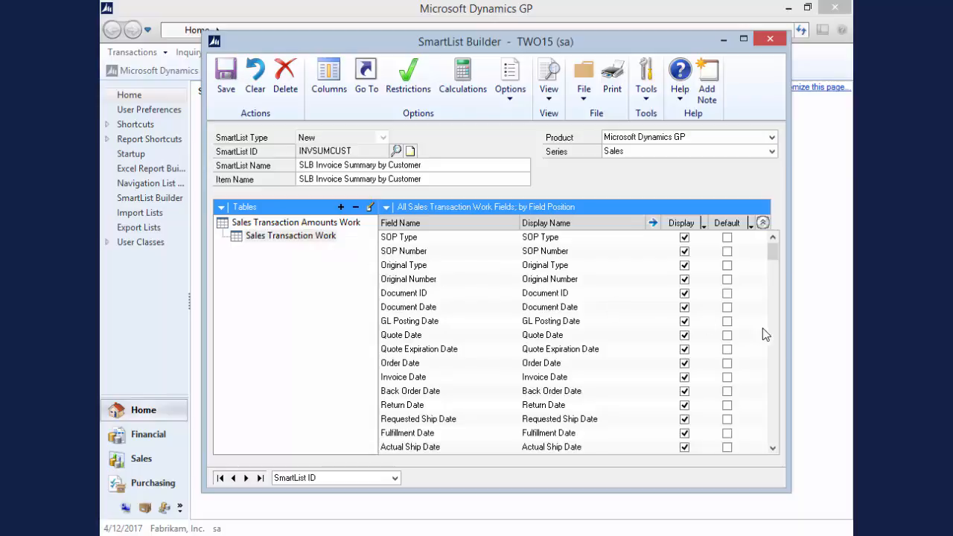
Mark Customer Number and Customer Name as default columns of Sales Transaction Work and save the SmartList
left_click(776, 347)
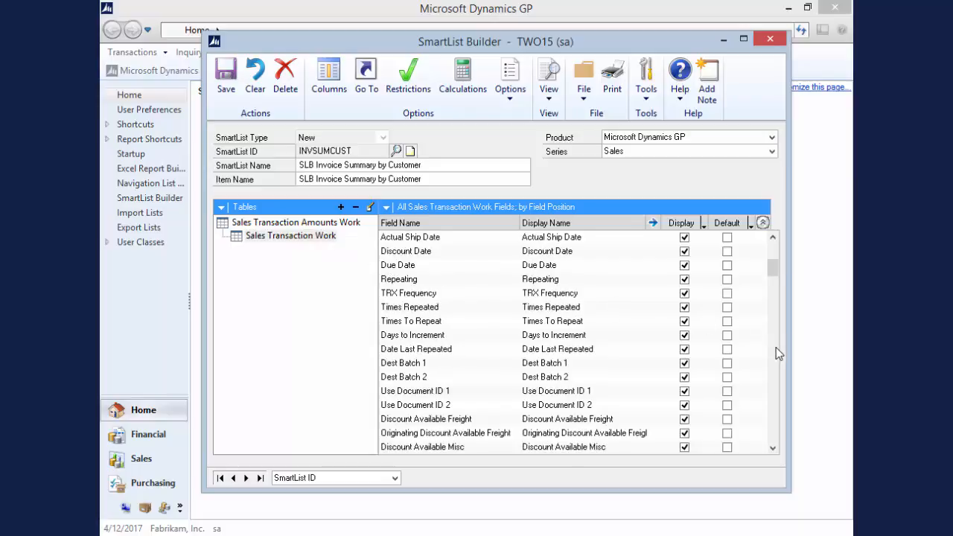
left_click(775, 347)
left_click(776, 347)
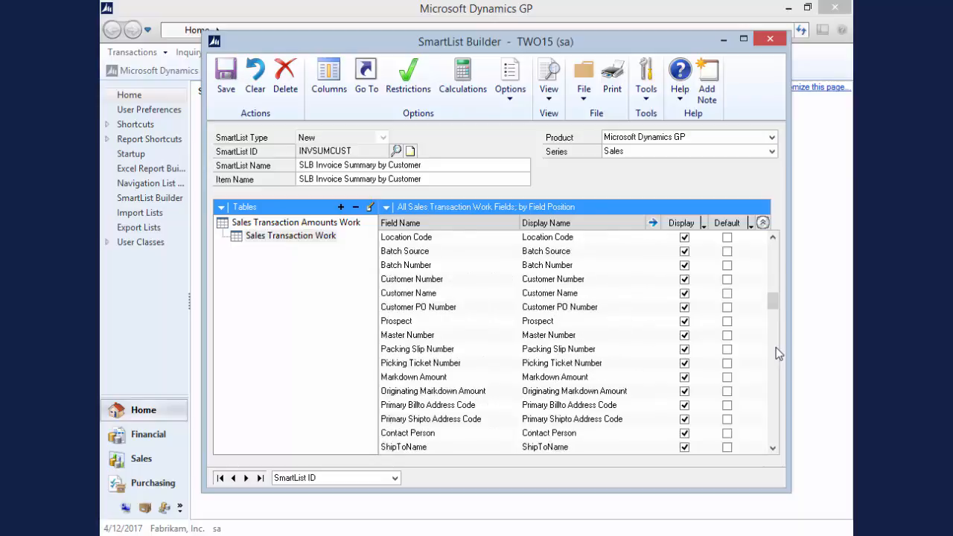
left_click(727, 279)
left_click(726, 294)
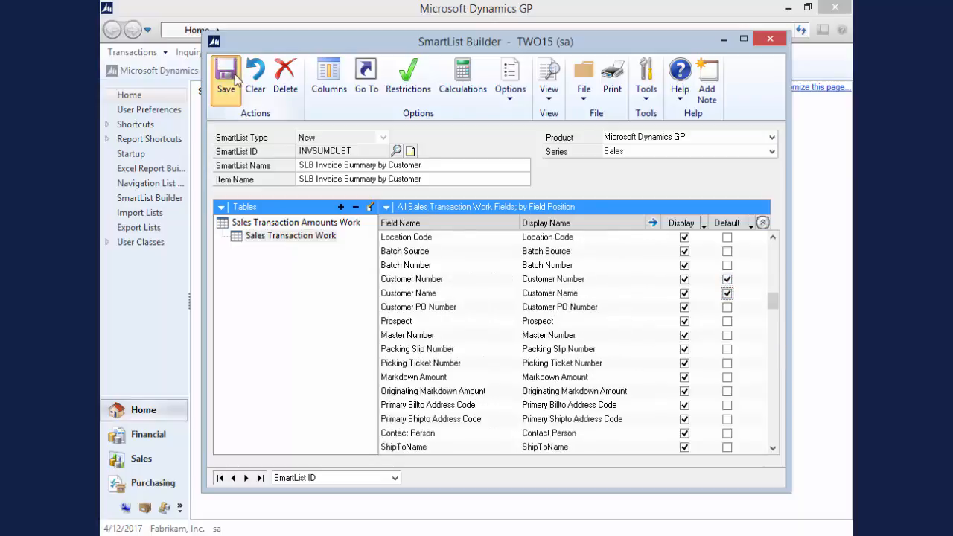
left_click(235, 81)
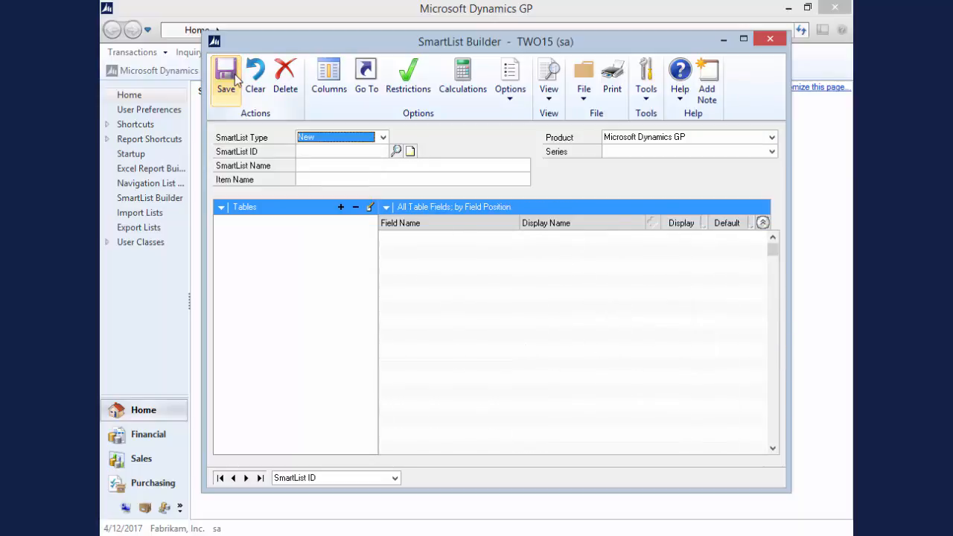
Switch to SmartList, open SLB Invoice Summary by Customer for modification and bring up its restrictions
left_click(324, 472)
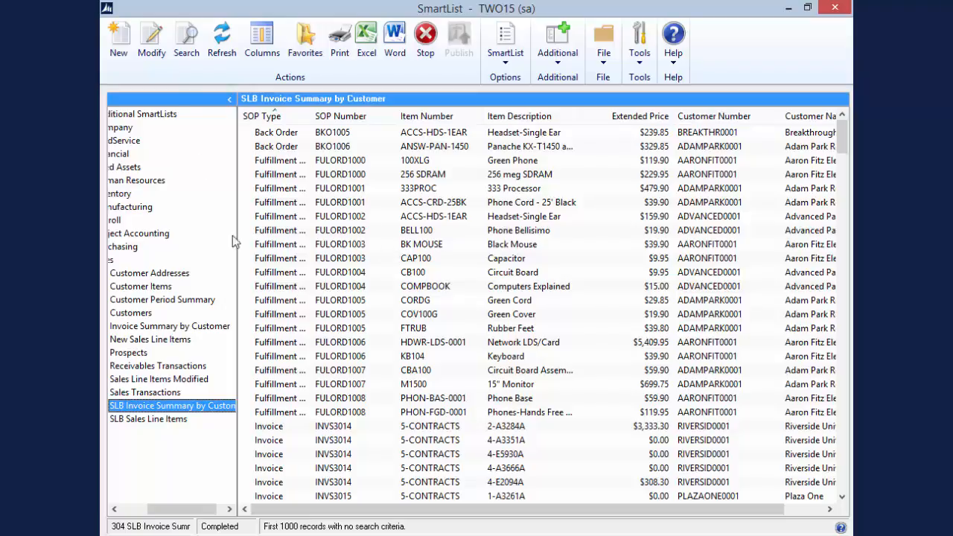
left_click(163, 57)
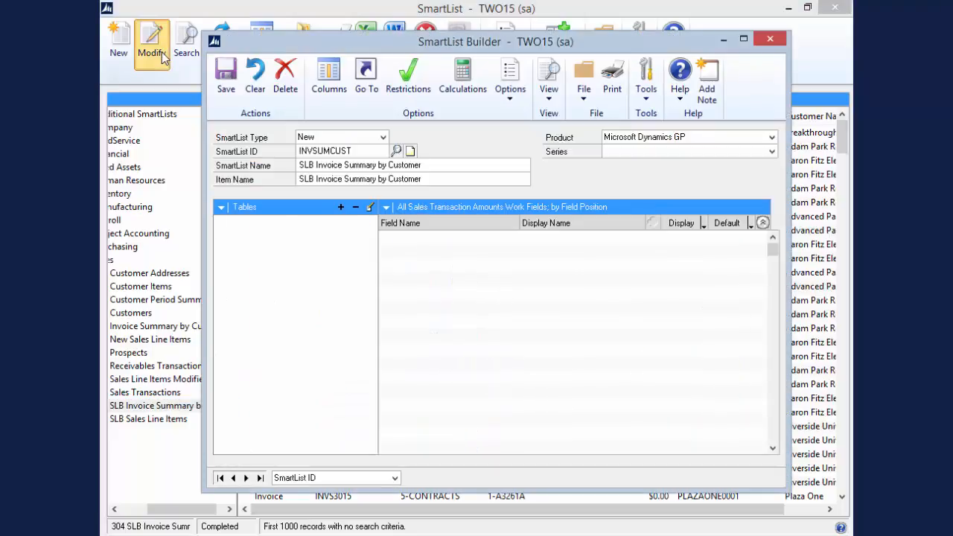
left_click(406, 82)
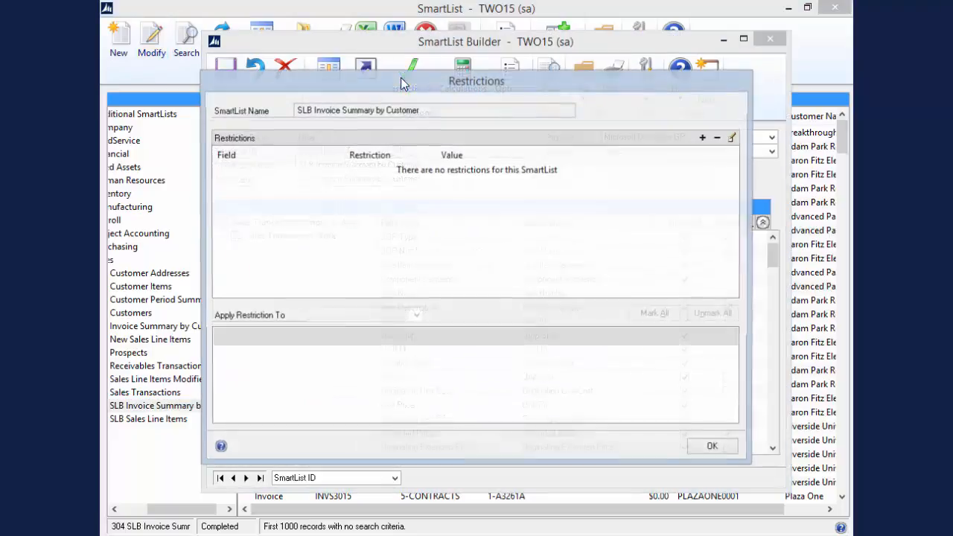
Start a restriction on the SOP Type field of Sales Transaction Amounts Work using "is equal to one of list"
left_click(703, 138)
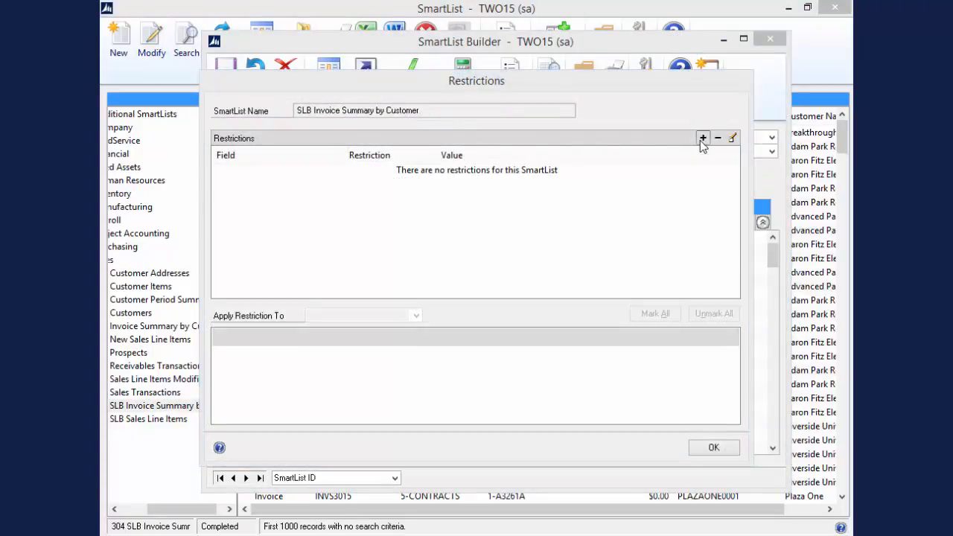
left_click(507, 179)
left_click(504, 184)
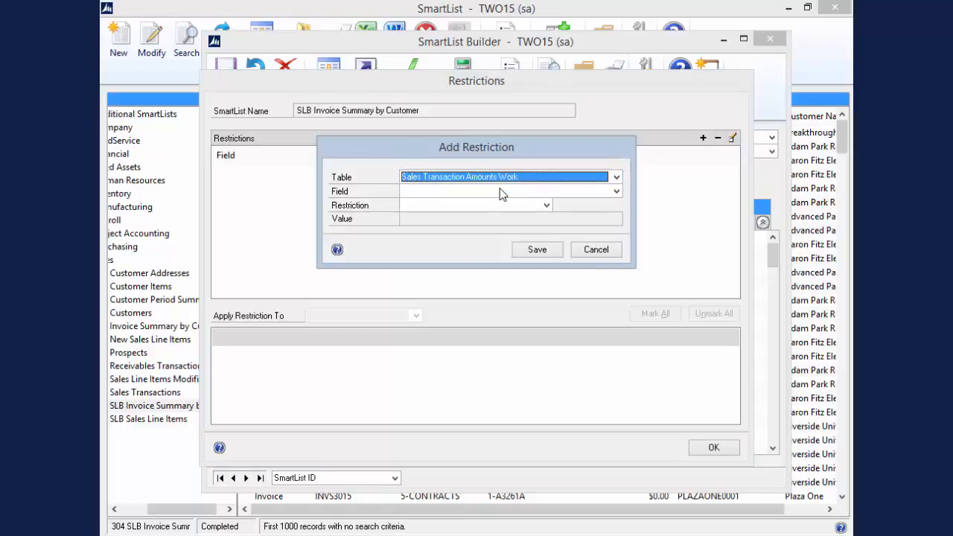
left_click(489, 192)
key("s")
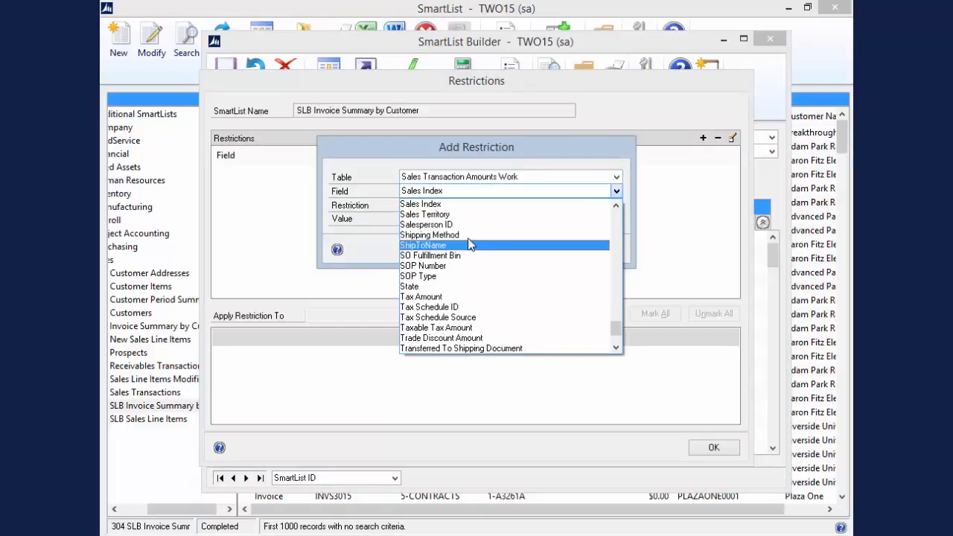
left_click(430, 280)
left_click(439, 206)
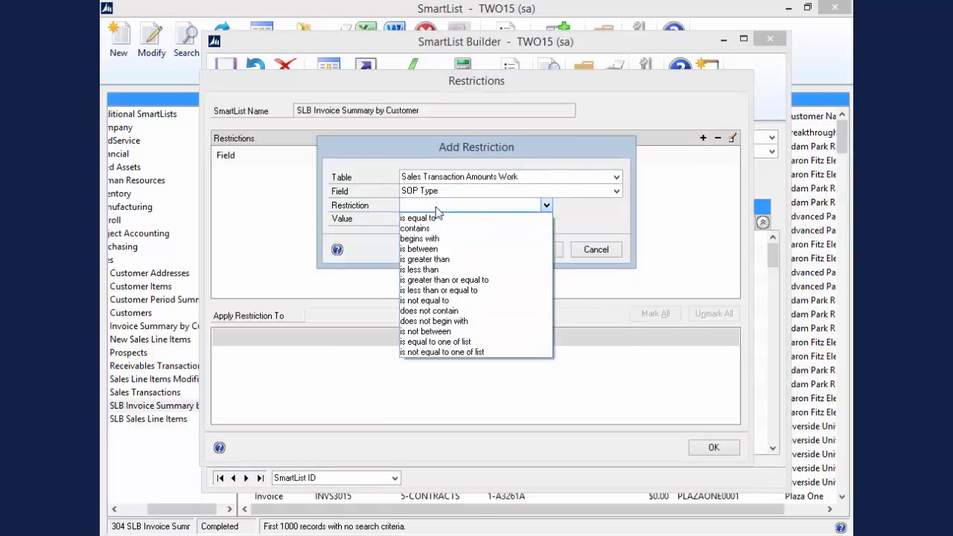
left_click(488, 341)
Add Invoice and Return to the SOP Type restriction's list, then save the restriction and accept the restrictions
left_click(457, 218)
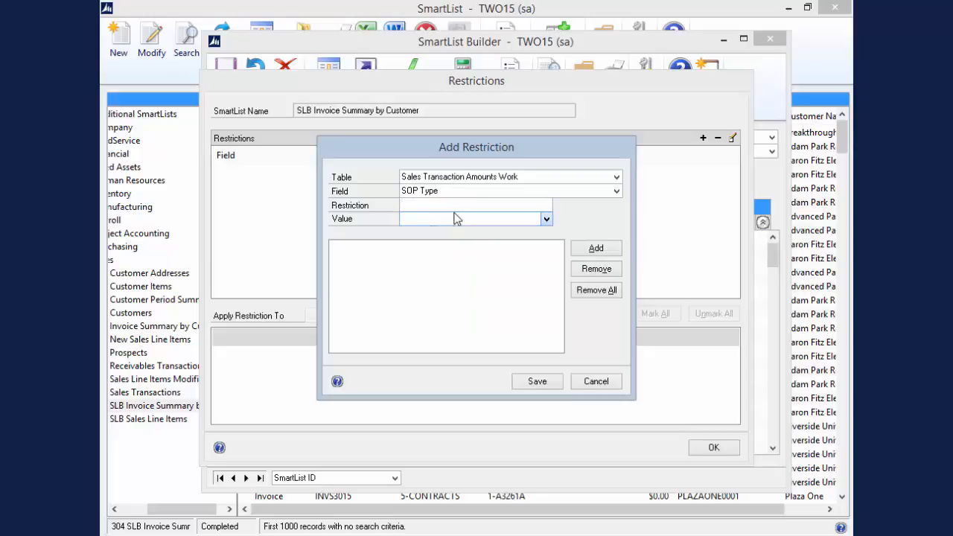
left_click(413, 253)
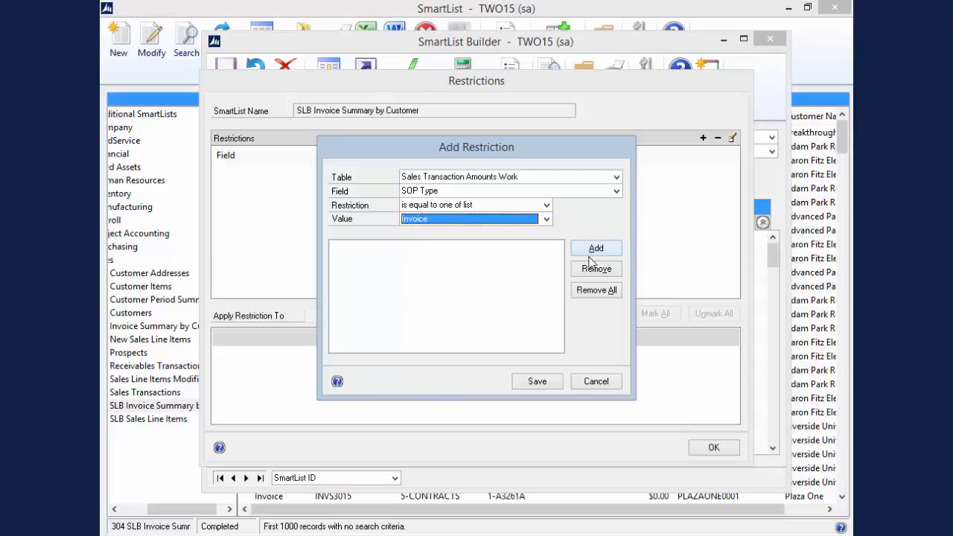
left_click(594, 253)
left_click(436, 219)
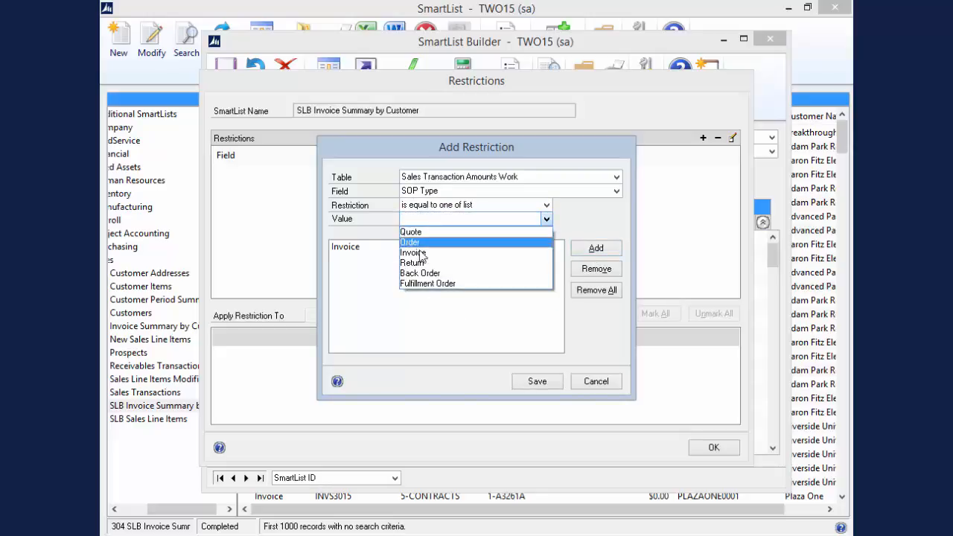
left_click(414, 263)
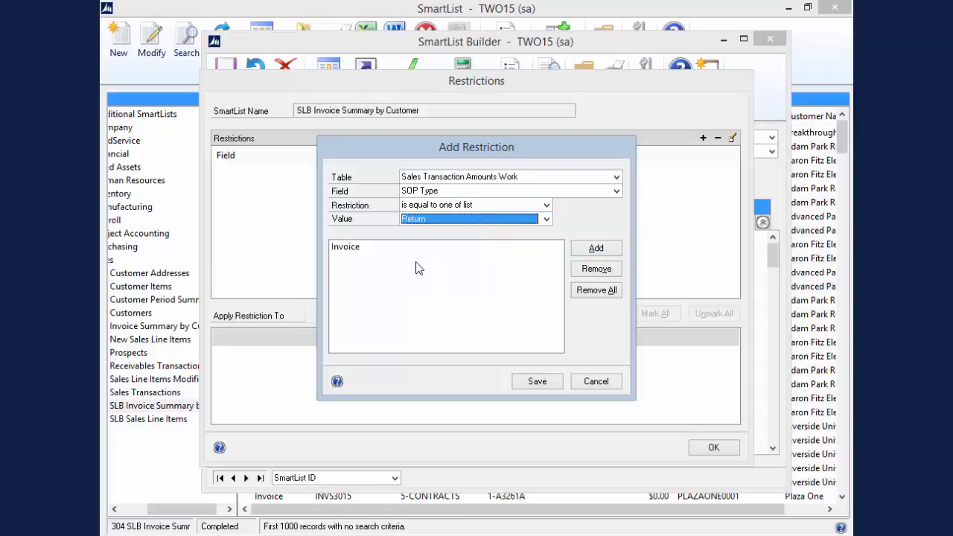
left_click(582, 252)
left_click(544, 381)
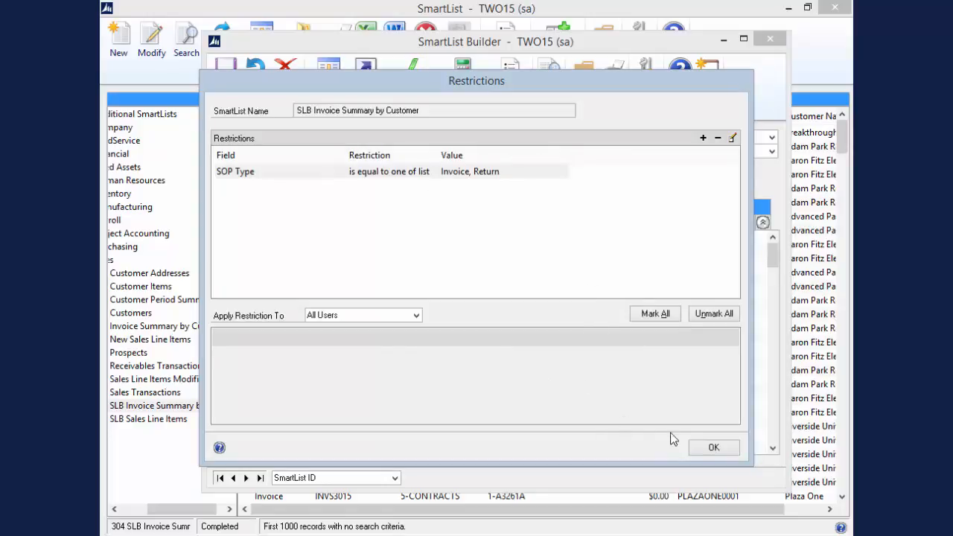
left_click(708, 446)
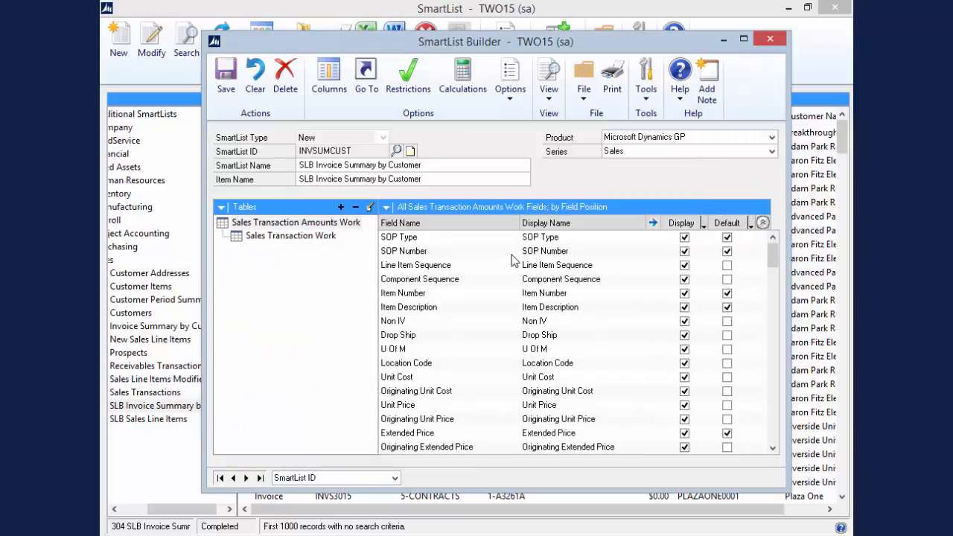
Turn on Summary SmartList in the options of SLB Invoice Summary by Customer
left_click(511, 105)
left_click(521, 118)
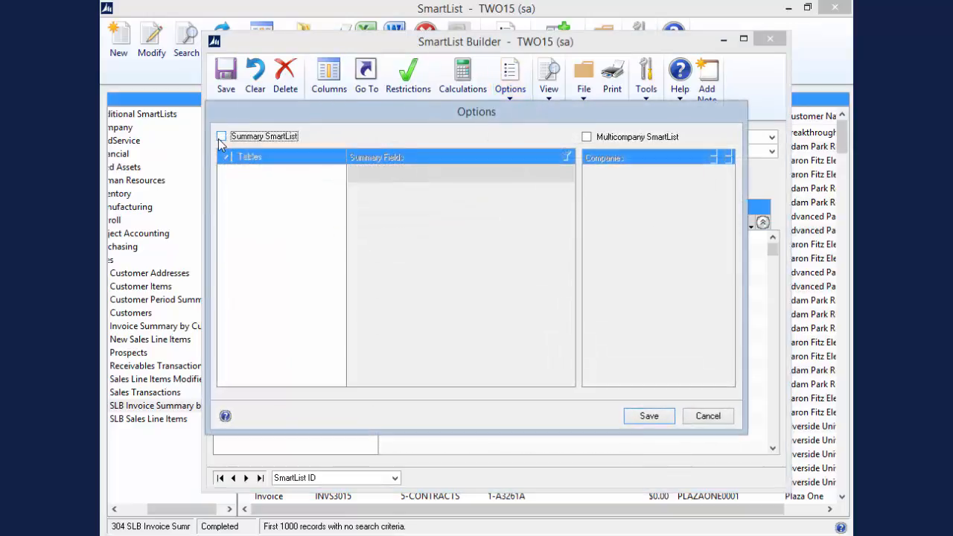
left_click(221, 137)
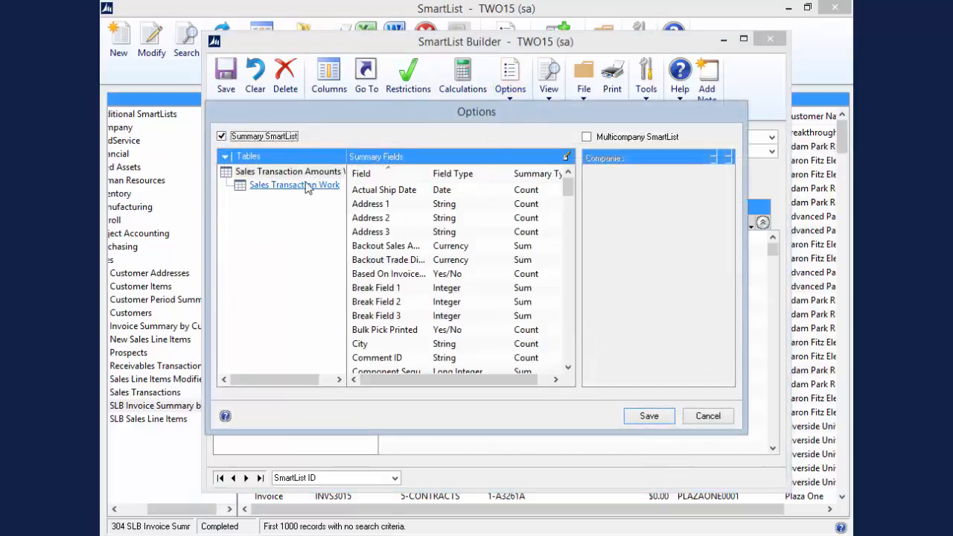
Set the summary method of Customer Number in Sales Transaction Work to Group By
left_click(297, 185)
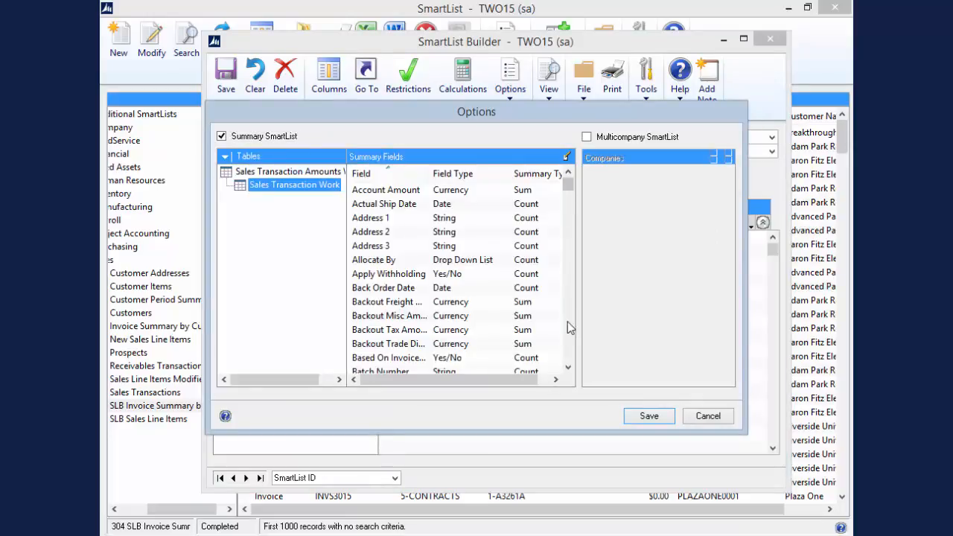
scroll(567, 321, "down", 4)
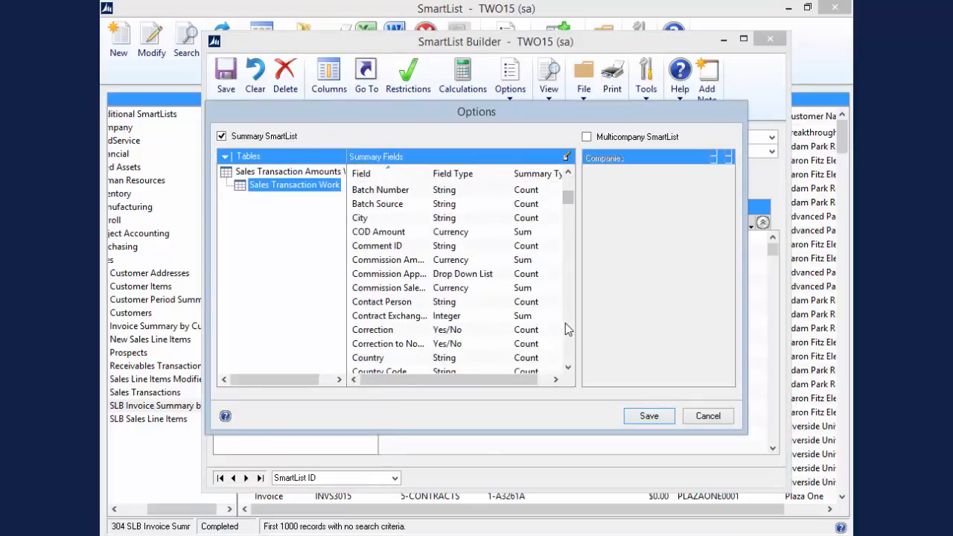
scroll(565, 323, "down", 4)
double_click(441, 265)
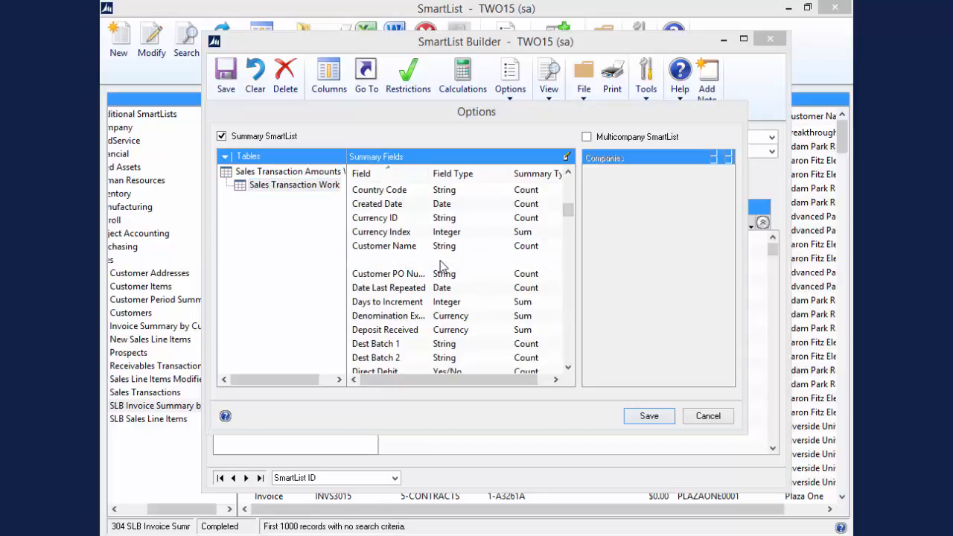
left_click(439, 268)
left_click(423, 281)
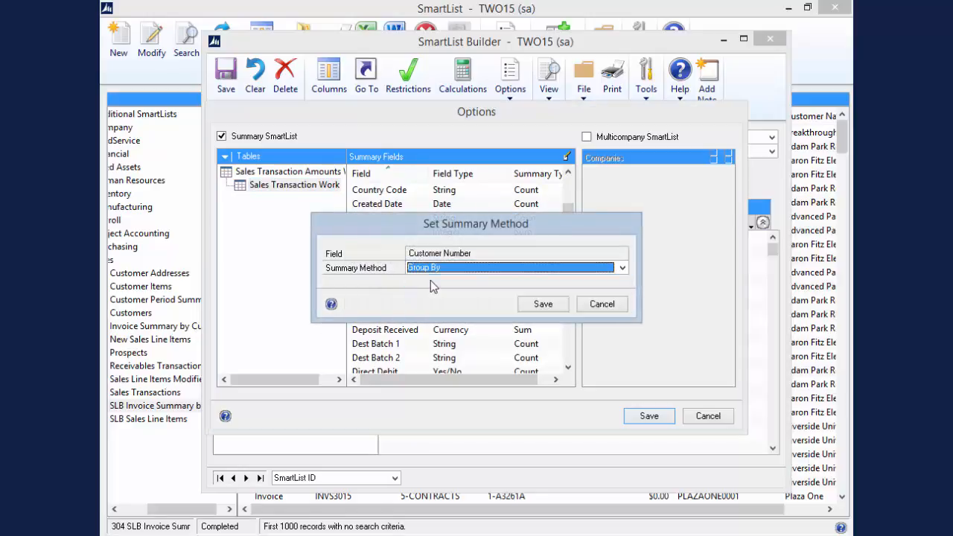
left_click(544, 305)
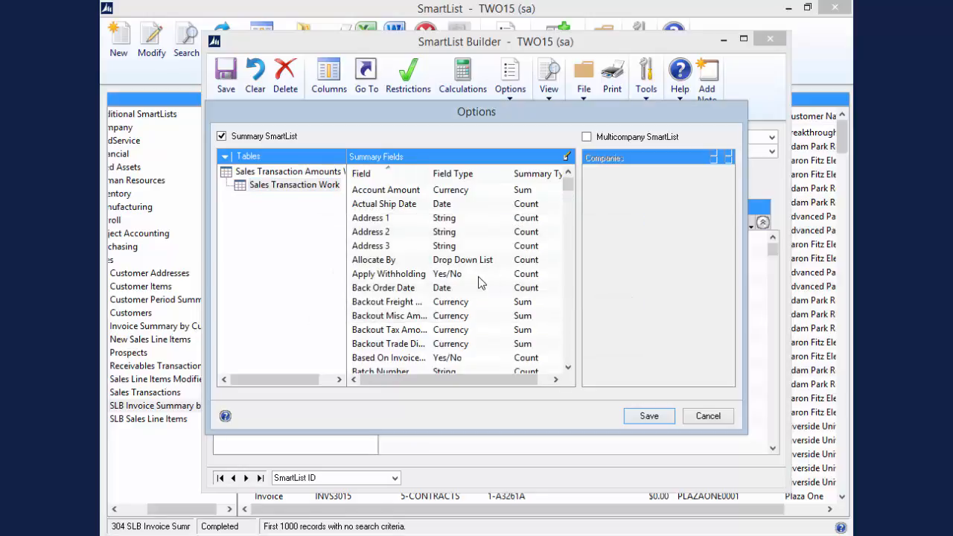
Set the summary method of Customer Name in Sales Transaction Work to Maximum
scroll(563, 332, "down", 4)
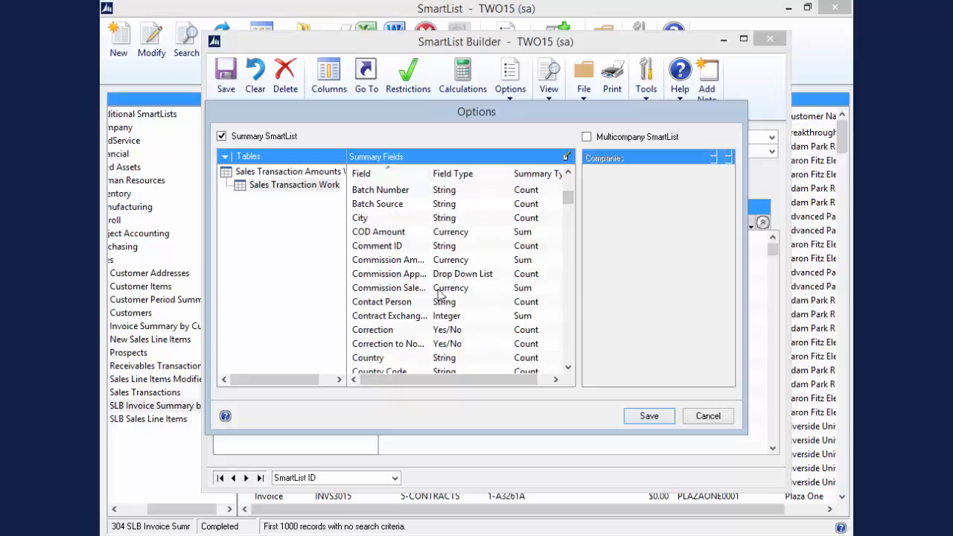
left_click(563, 337)
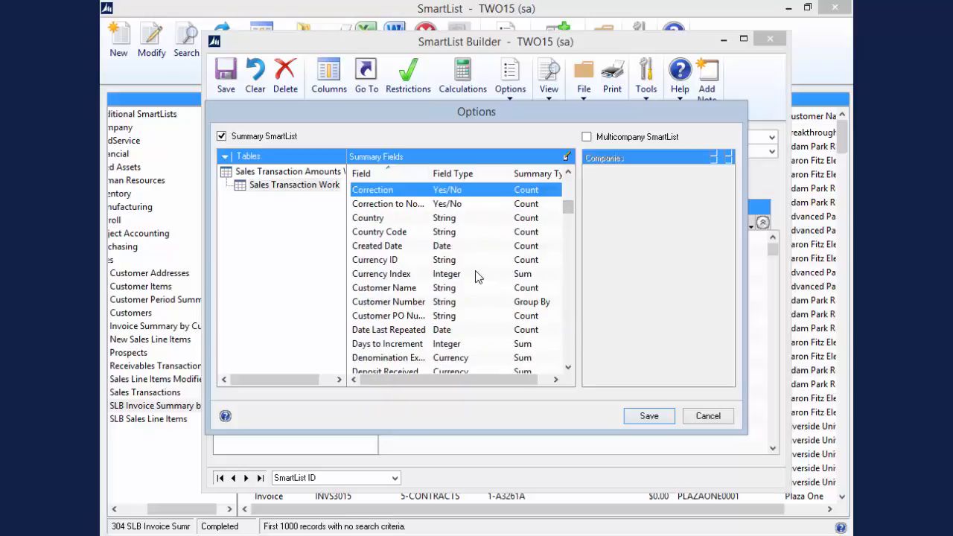
double_click(475, 288)
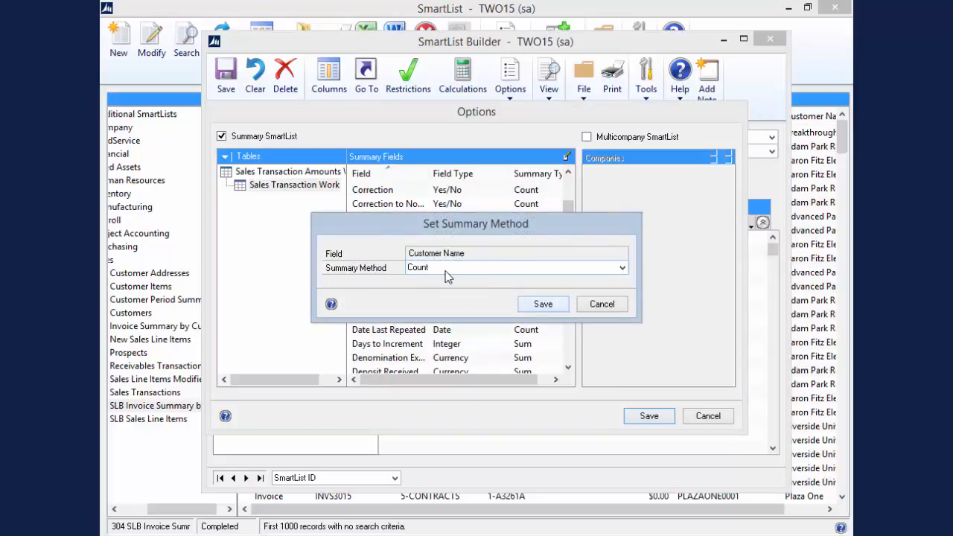
left_click(447, 273)
left_click(442, 302)
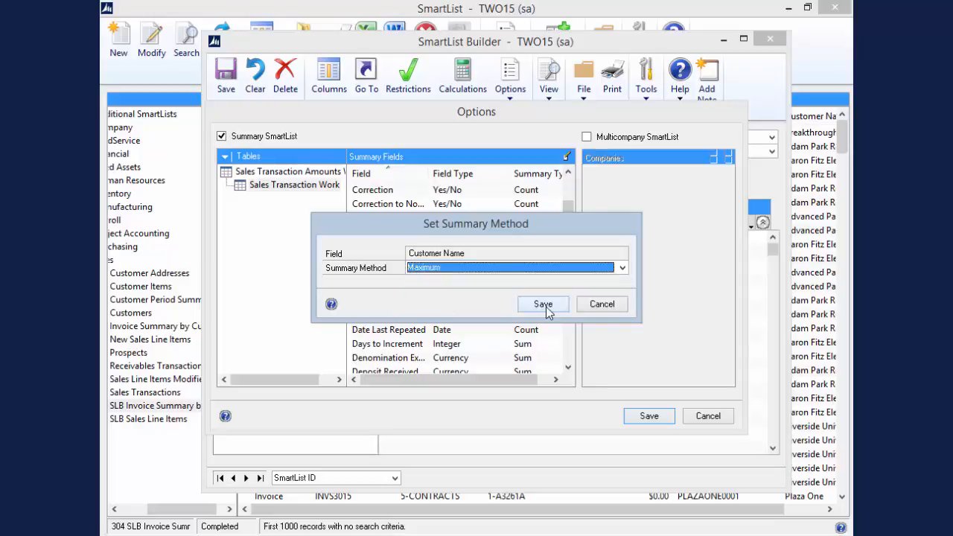
left_click(547, 309)
left_click(547, 310)
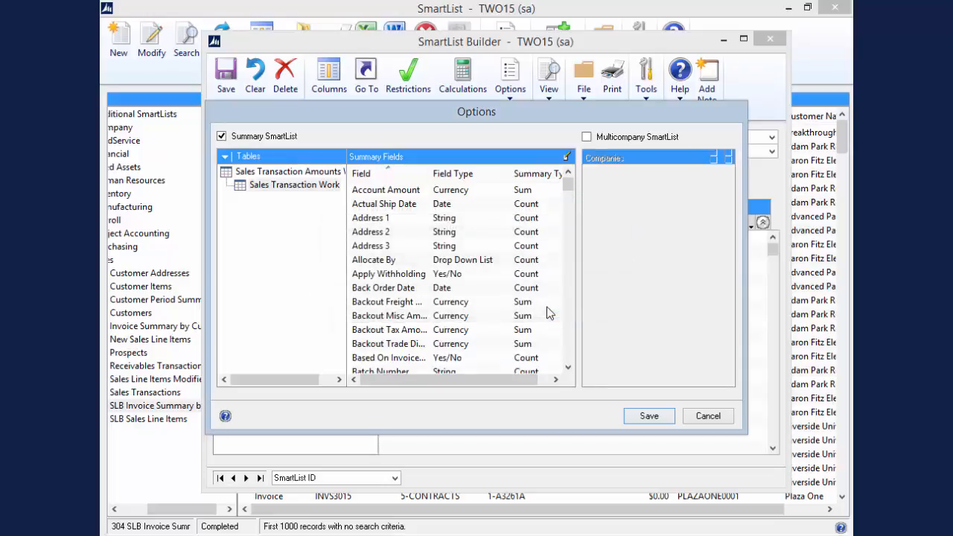
Check the summary methods of the Sales Transaction Amounts Work fields, then save the options and the SmartList
left_click(301, 174)
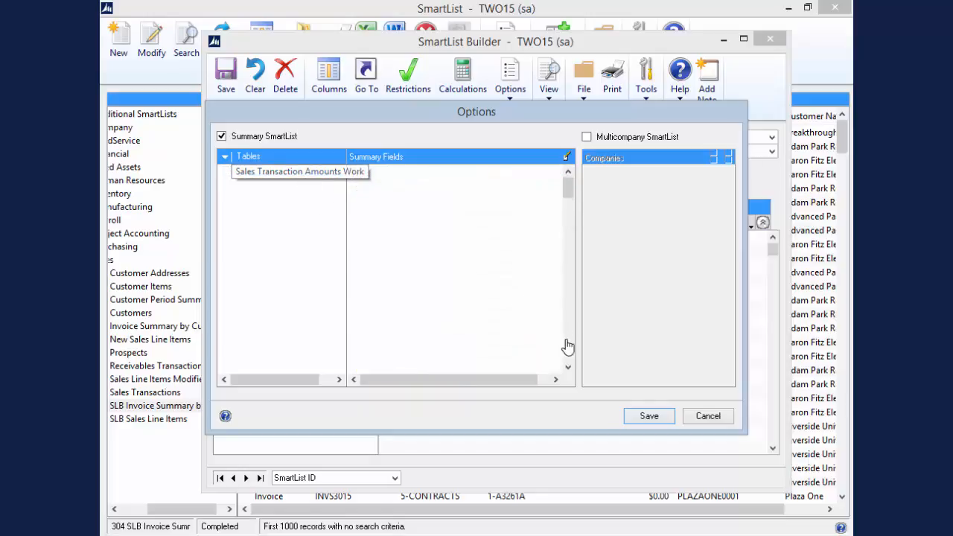
scroll(571, 347, "down", 4)
scroll(571, 347, "down", 4)
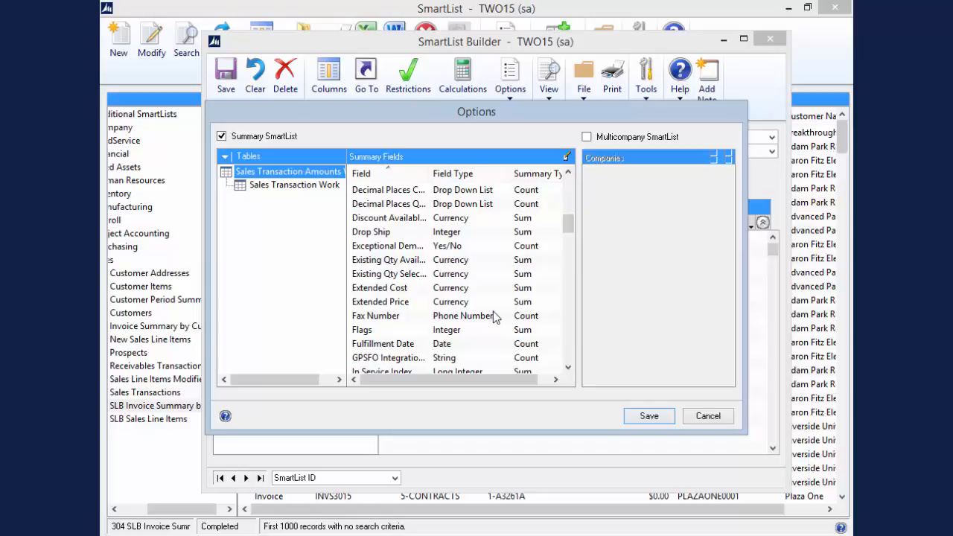
left_click_drag(568, 222, 567, 238)
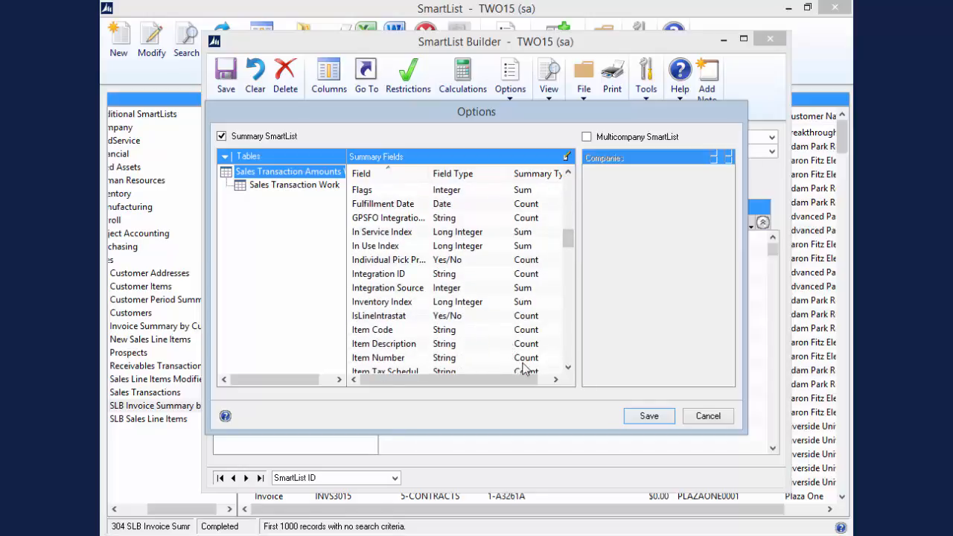
left_click(649, 415)
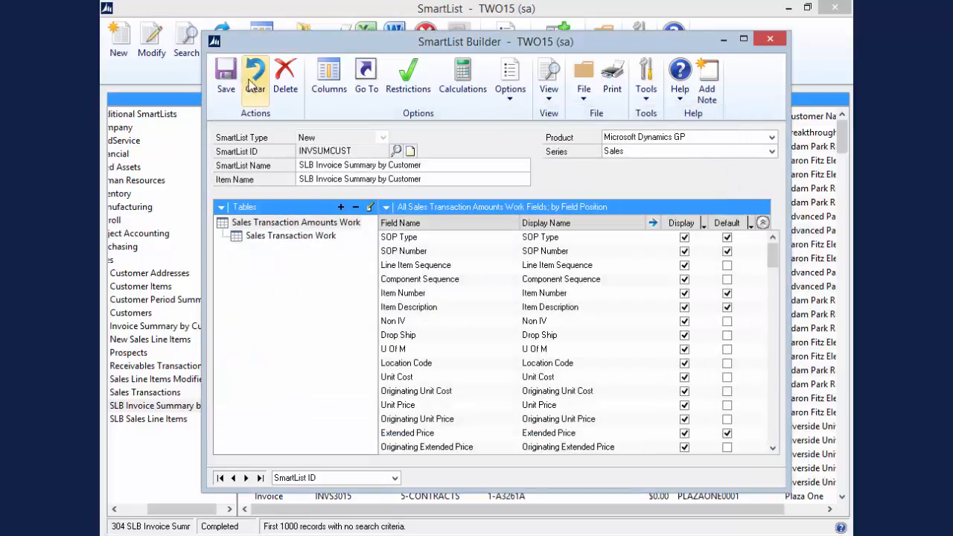
left_click(233, 80)
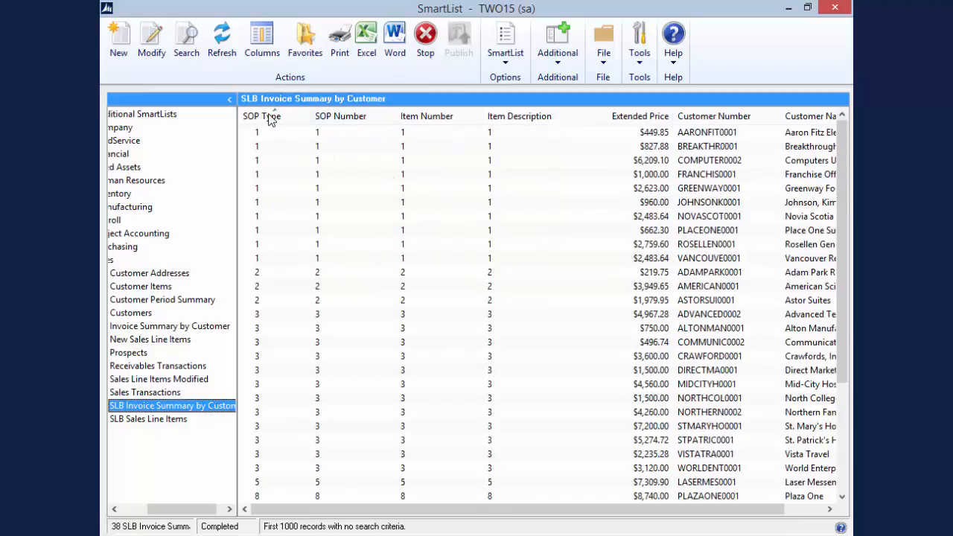
Remove SOP Type, SOP Number, Item Number and Item Description from the default columns of SLB Invoice Summary by Customer and save it
left_click(153, 49)
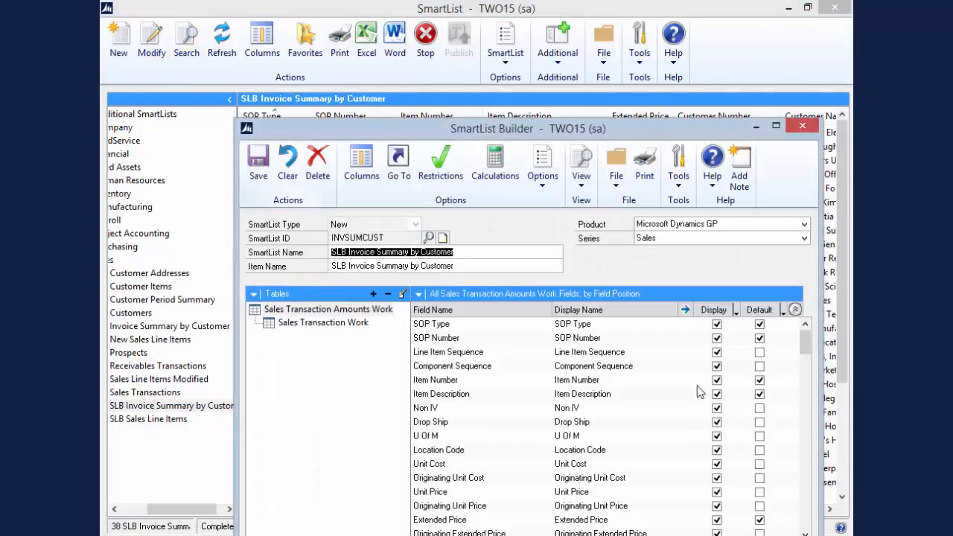
left_click(761, 326)
left_click(759, 338)
left_click(759, 379)
left_click(759, 394)
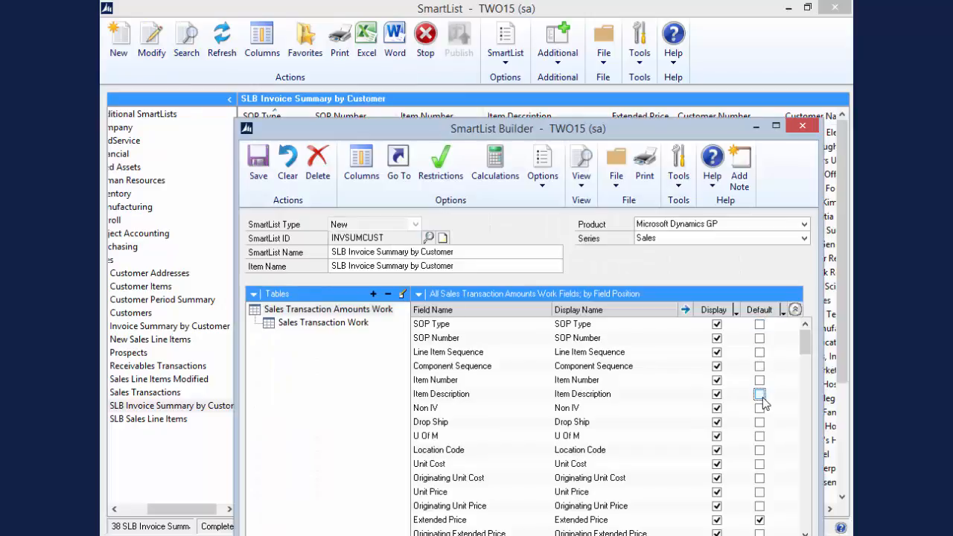
left_click(254, 169)
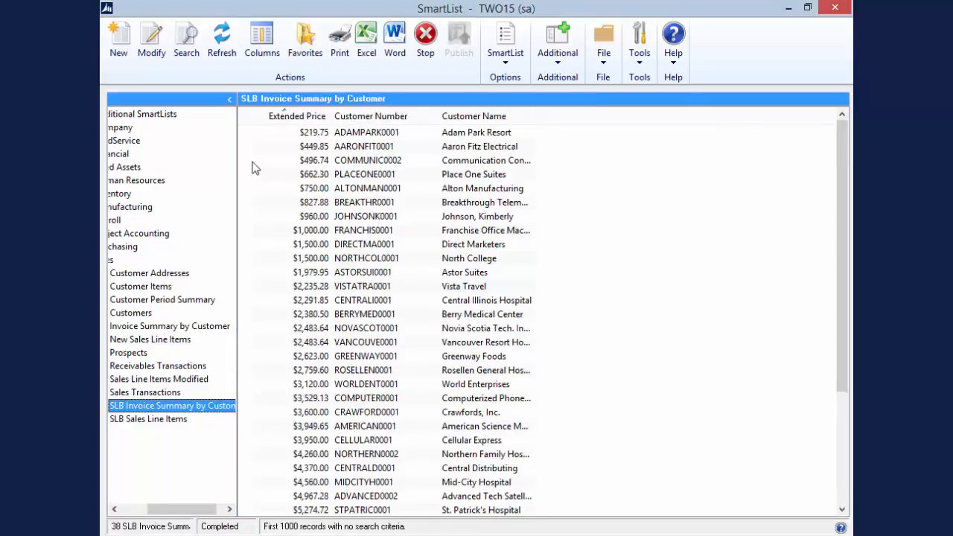
Reopen SLB Invoice Summary by Customer for modification
left_click(166, 69)
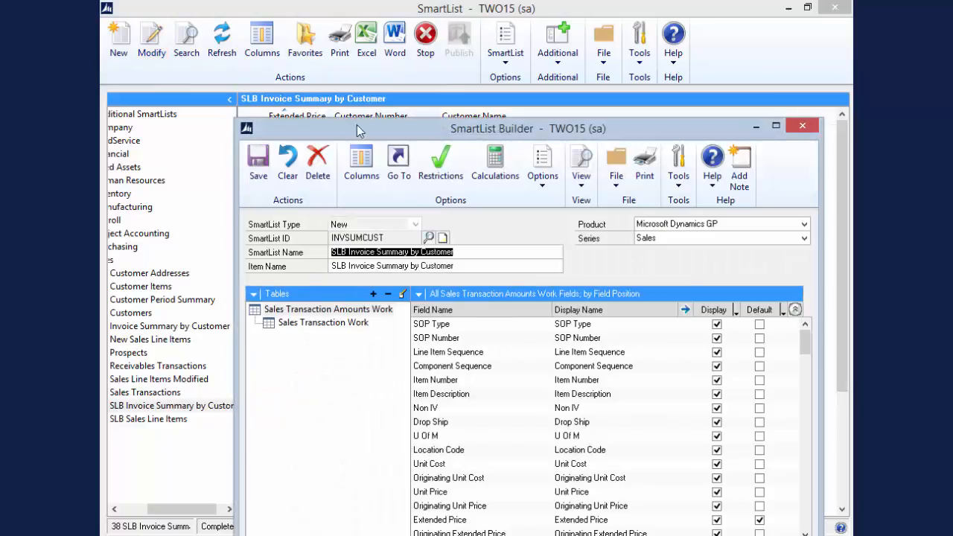
left_click_drag(356, 124, 331, 41)
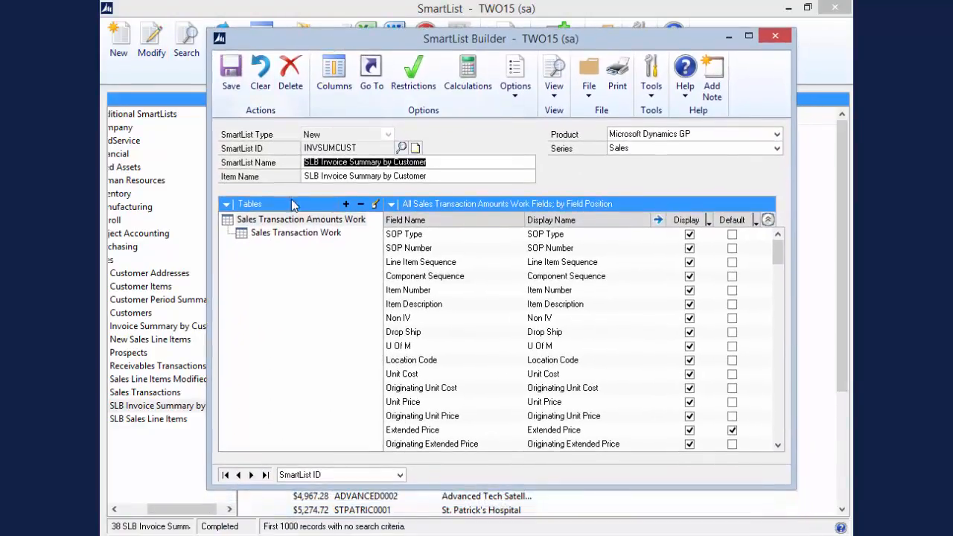
Check the link methods offered when adding a Microsoft Dynamics GP table, without adding one
left_click(345, 204)
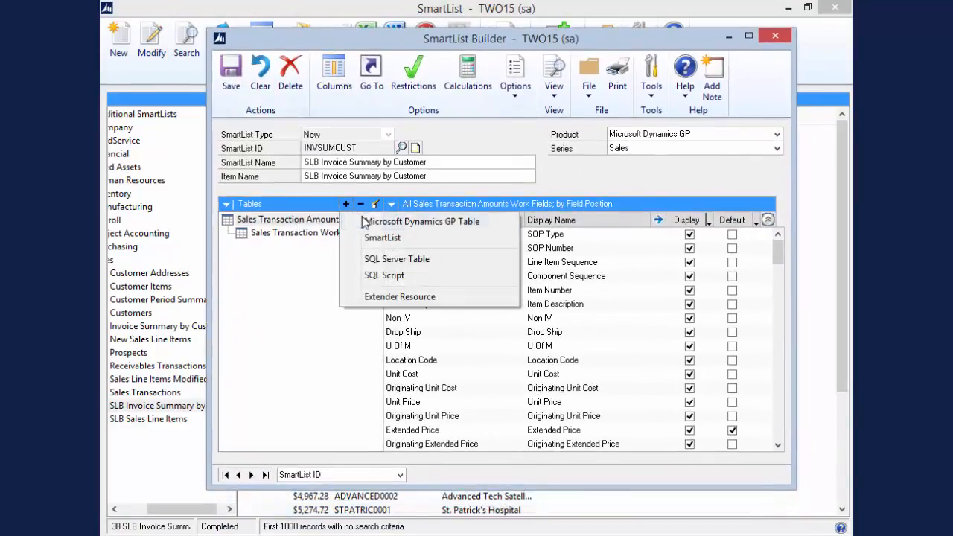
left_click(387, 221)
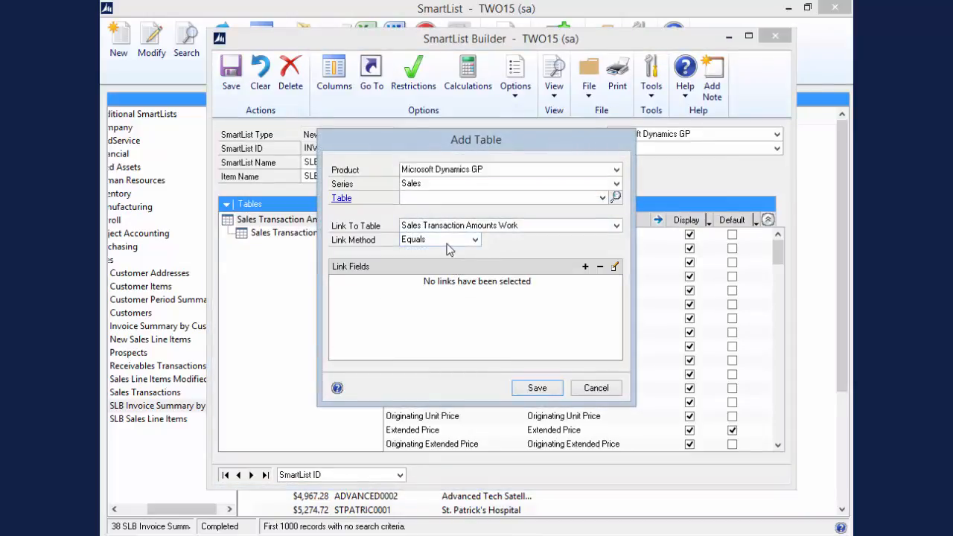
left_click(446, 239)
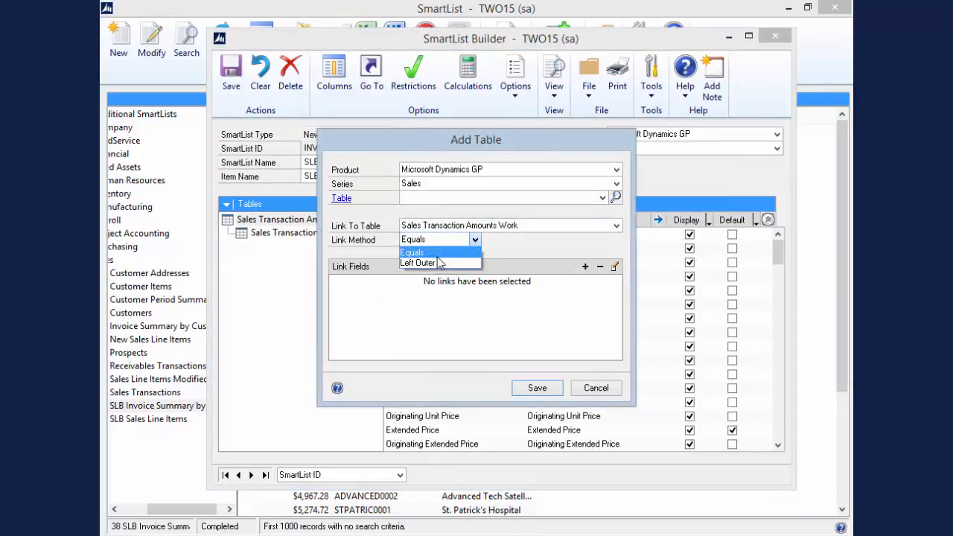
left_click(599, 388)
left_click(597, 389)
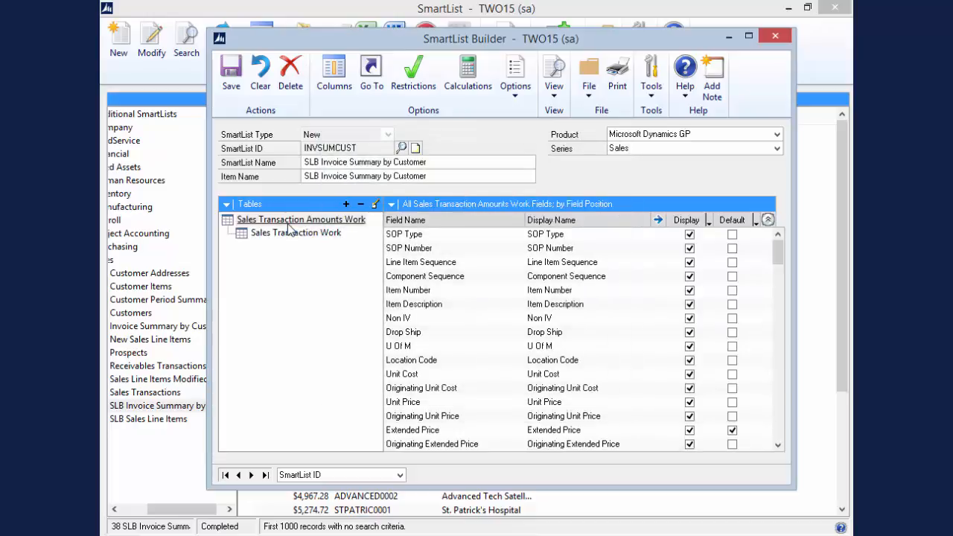
Match the Sales series table Sales Transaction Amounts History to Sales Transaction Amounts Work, describing them as History and Work, and save the table
left_click(289, 222)
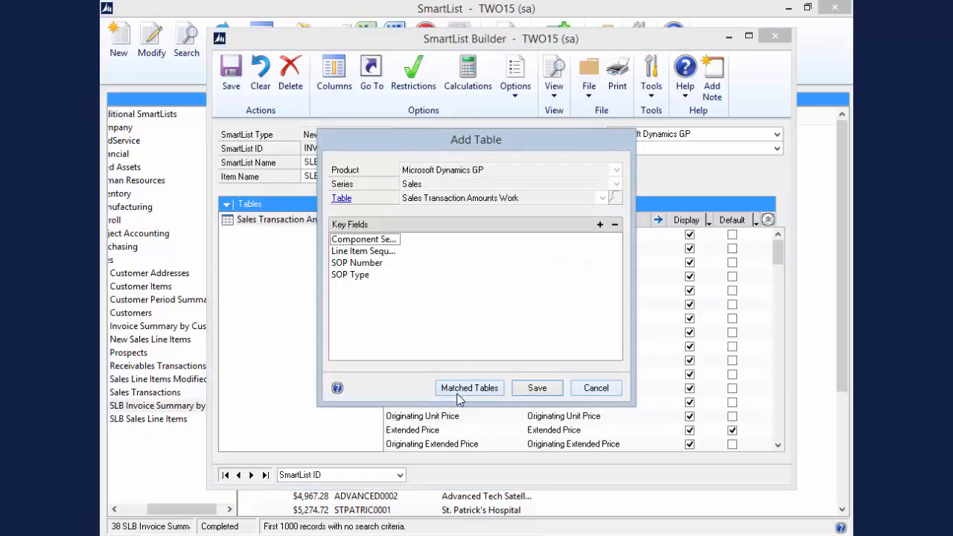
left_click(458, 394)
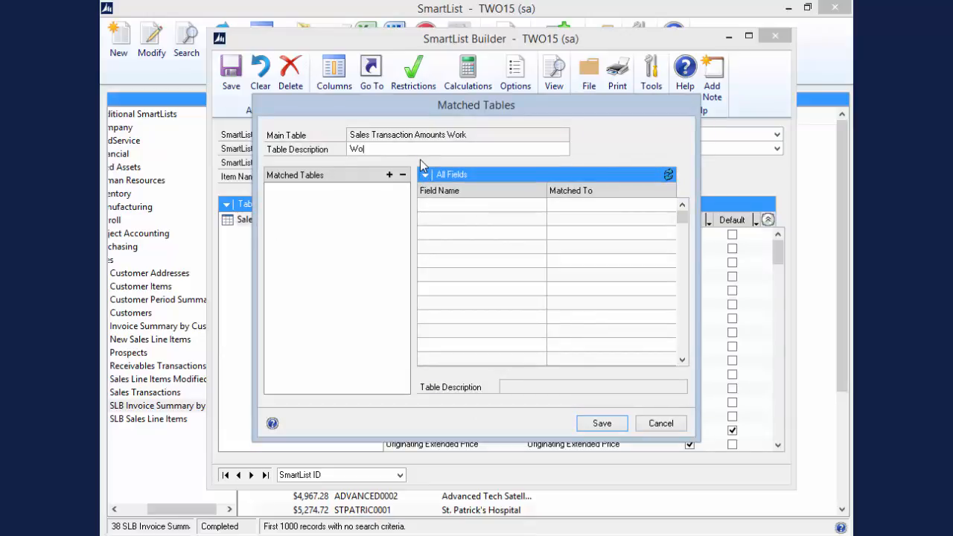
left_click(389, 174)
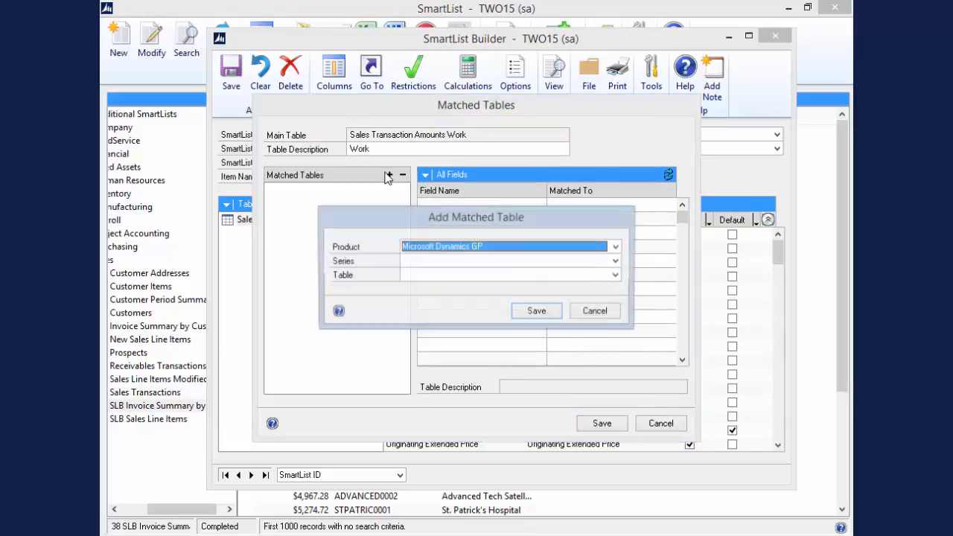
left_click(408, 261)
left_click(418, 271)
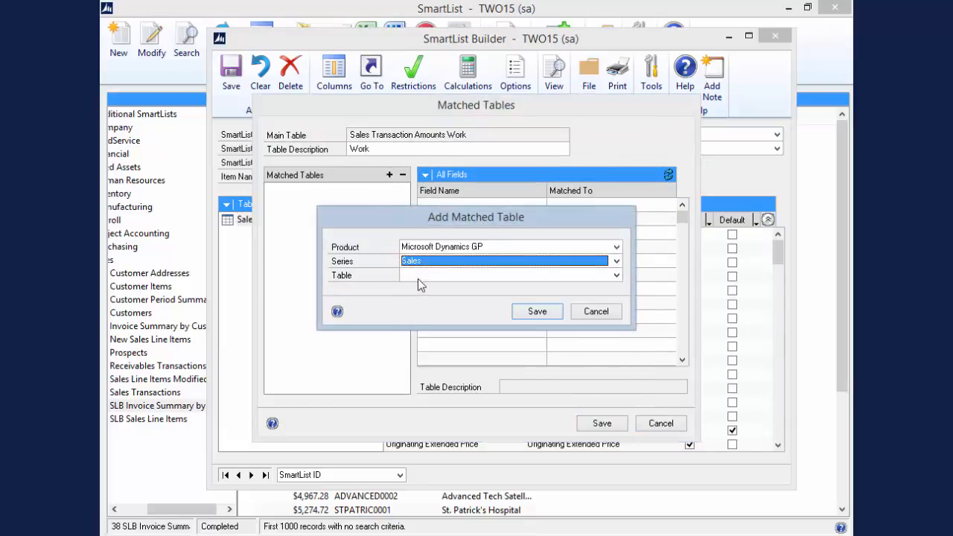
left_click(417, 277)
key("s")
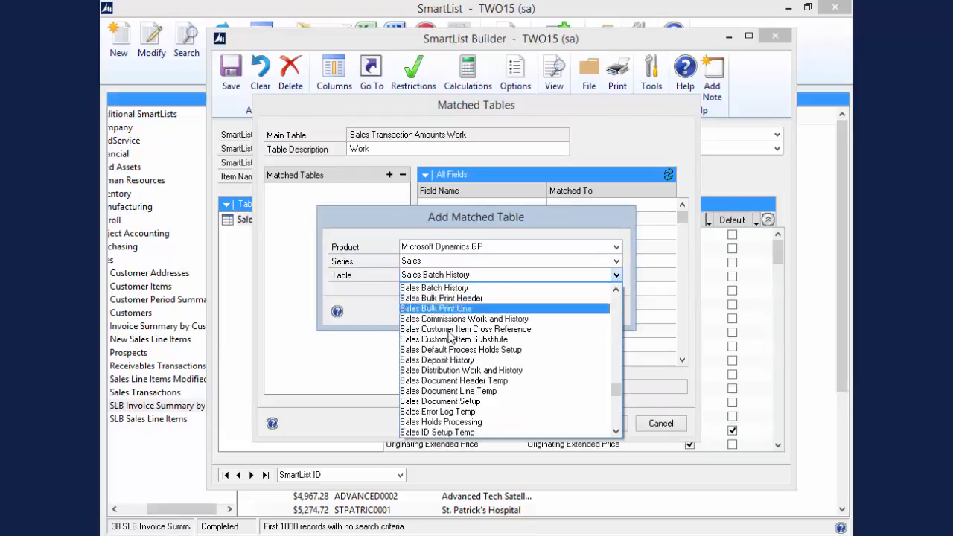
left_click(615, 421)
left_click(616, 420)
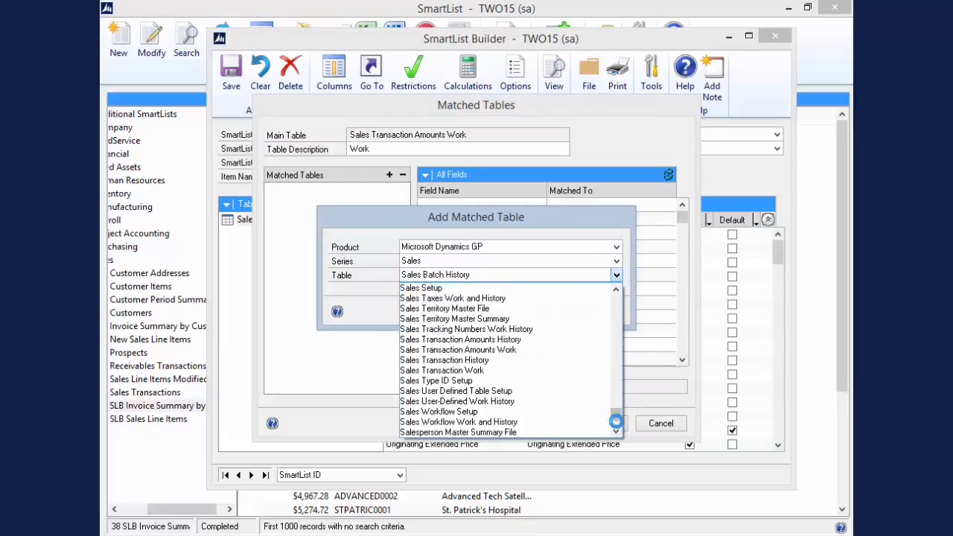
left_click(470, 339)
left_click(531, 314)
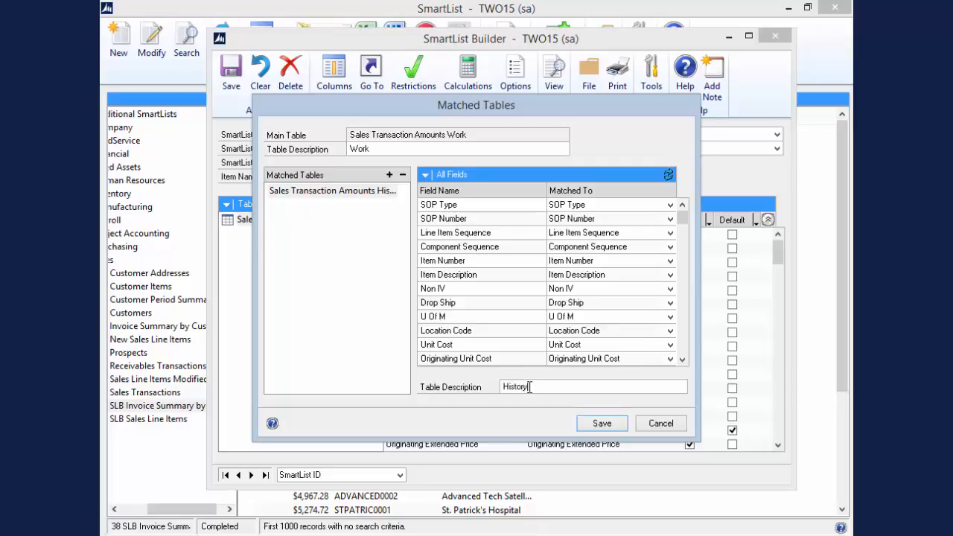
left_click(602, 422)
left_click(535, 389)
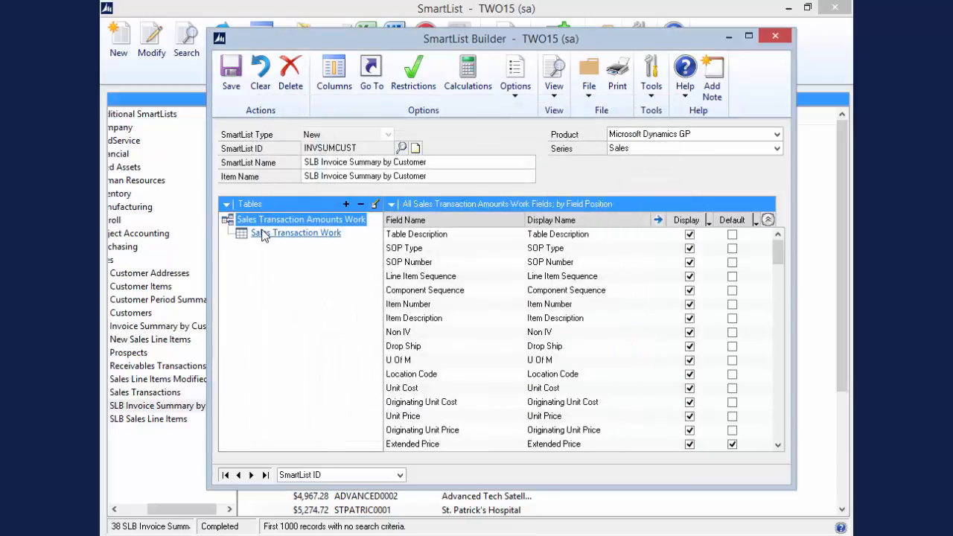
Match the Sales series table Sales Transaction History to Sales Transaction Work, describing them as History and Work, and save the table
double_click(262, 235)
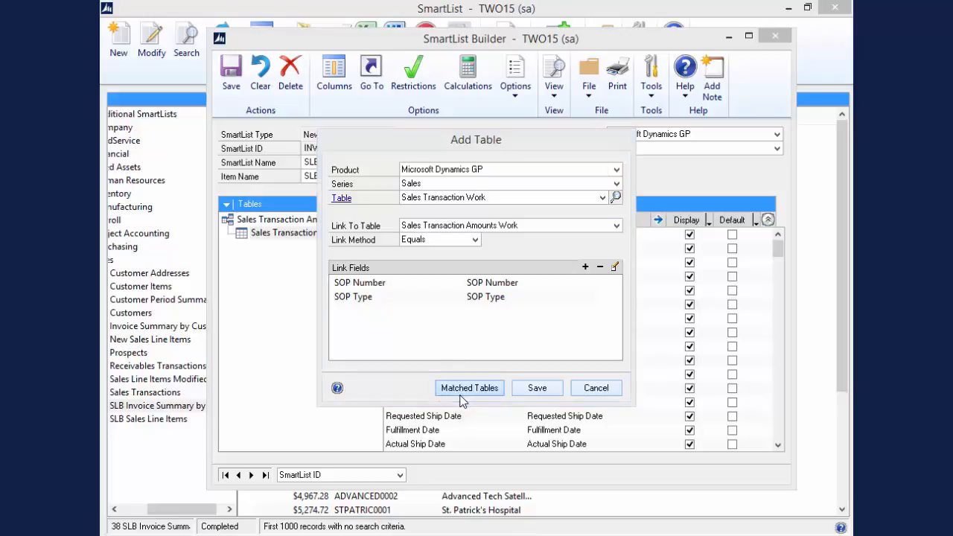
left_click(467, 387)
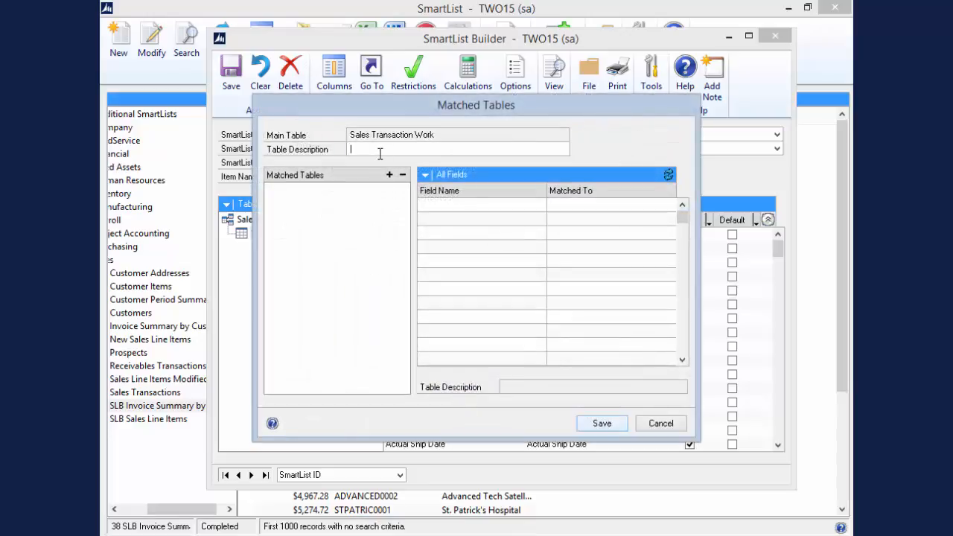
left_click(388, 174)
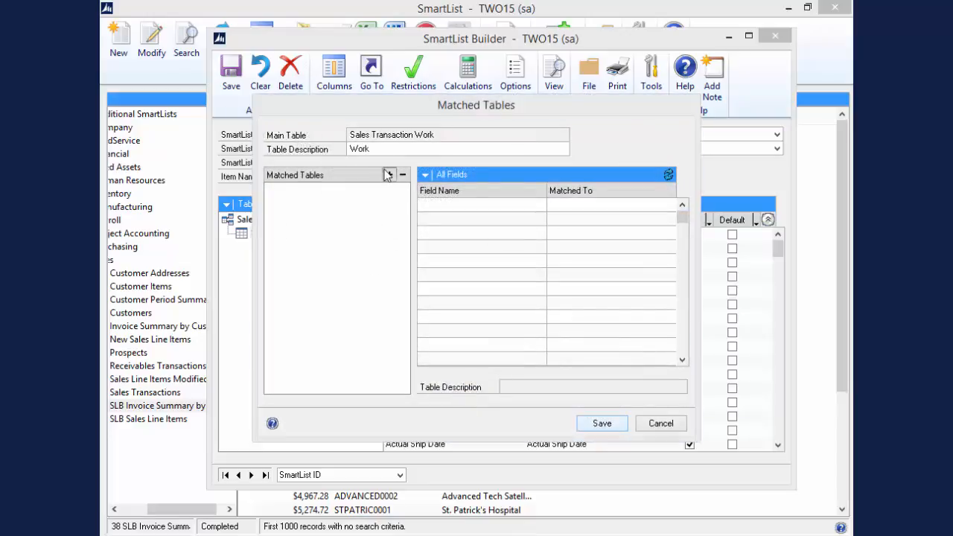
left_click(426, 262)
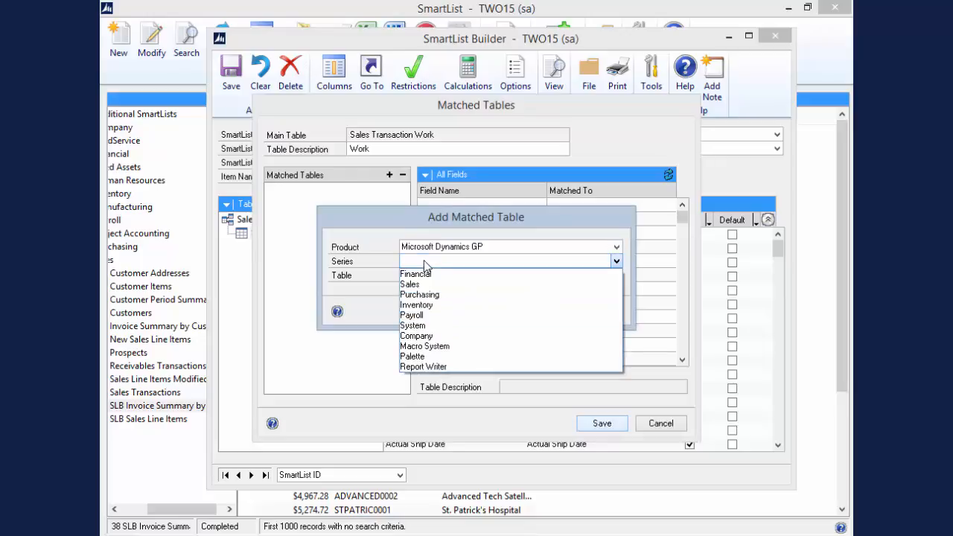
left_click(417, 284)
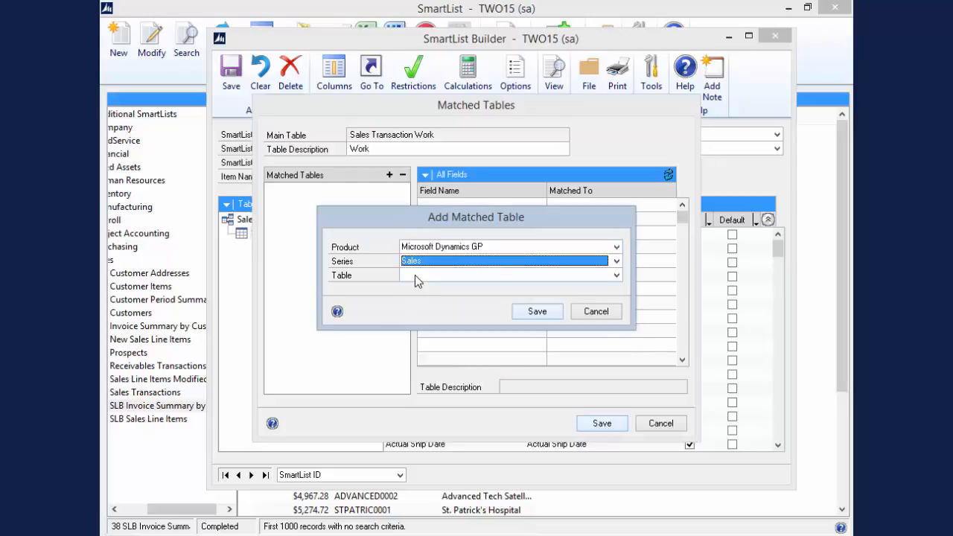
left_click(415, 276)
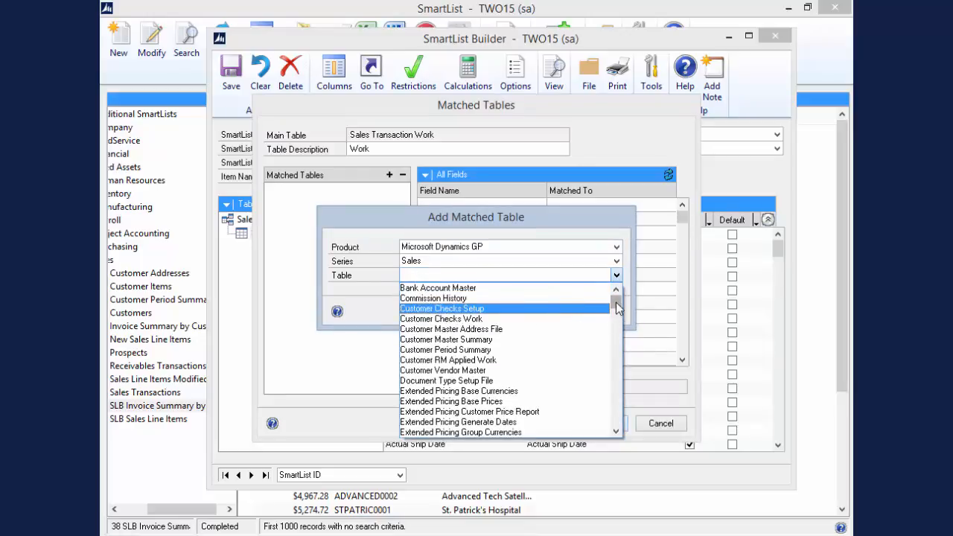
left_click_drag(616, 308, 621, 412)
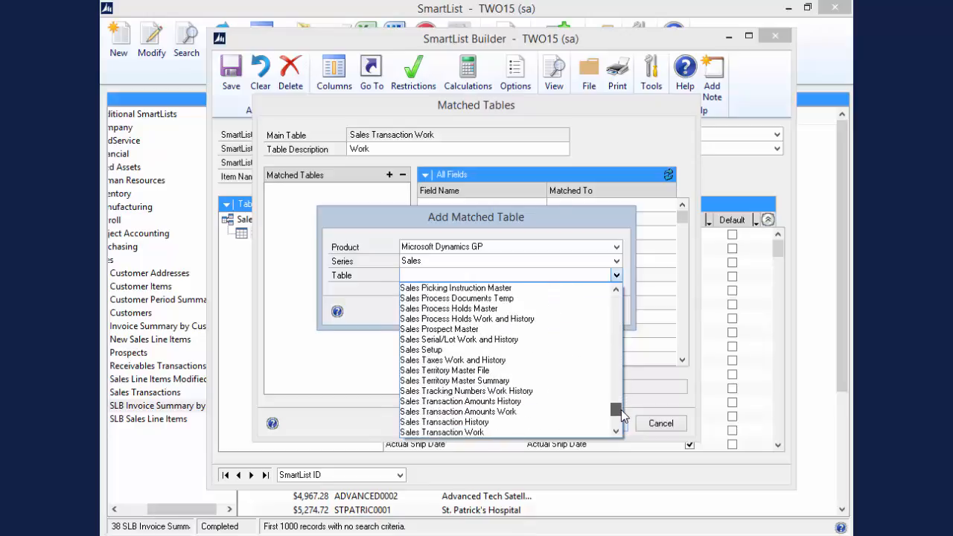
left_click(547, 423)
left_click(537, 312)
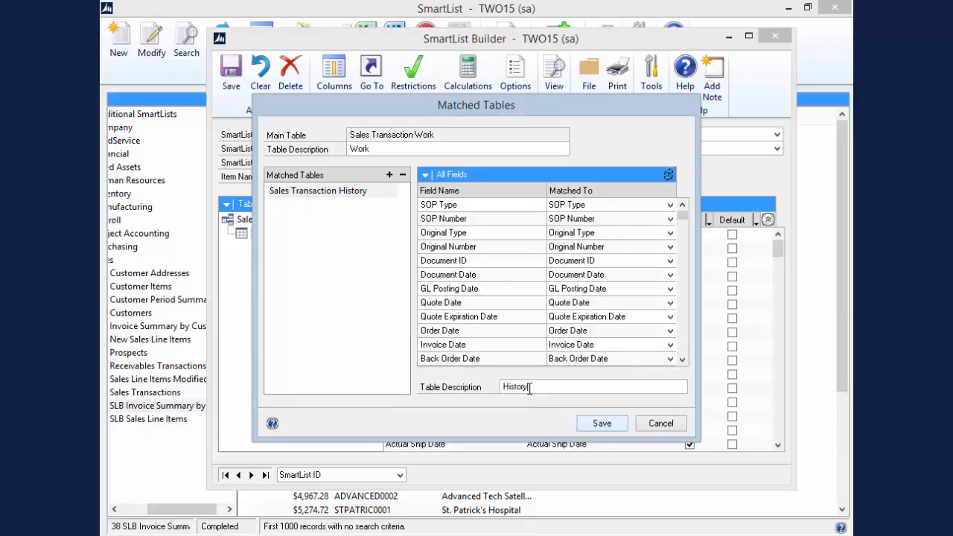
left_click(583, 428)
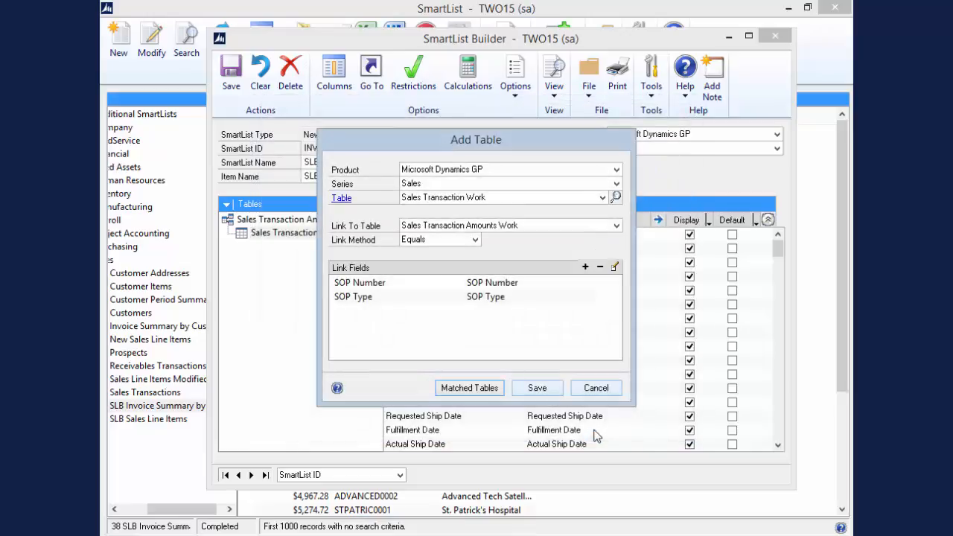
left_click(532, 388)
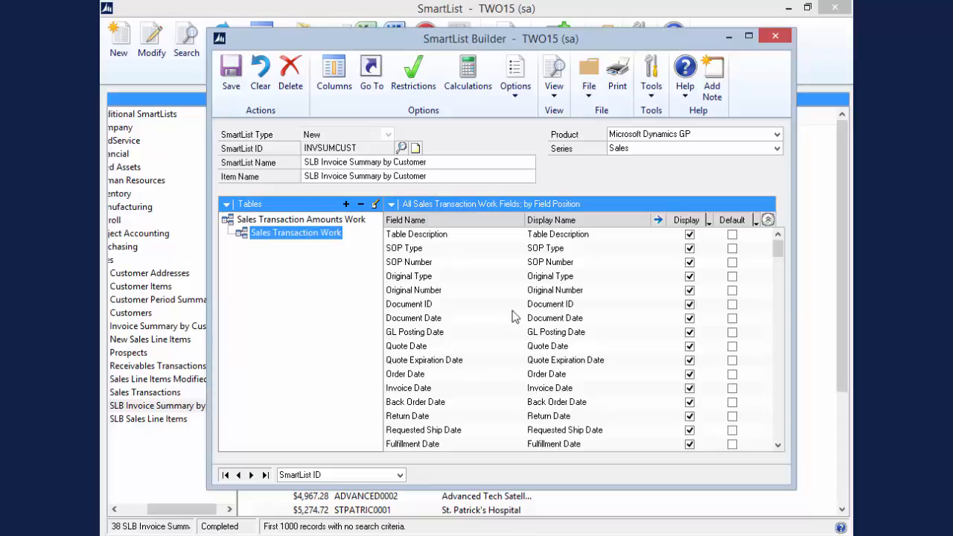
Save SLB Invoice Summary by Customer and sort its results by Customer Number
left_click(231, 80)
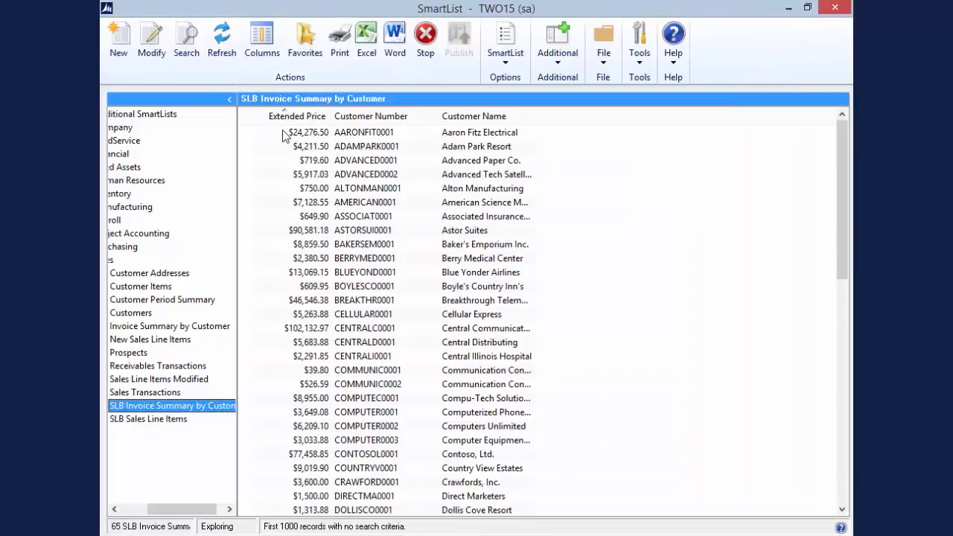
left_click(357, 117)
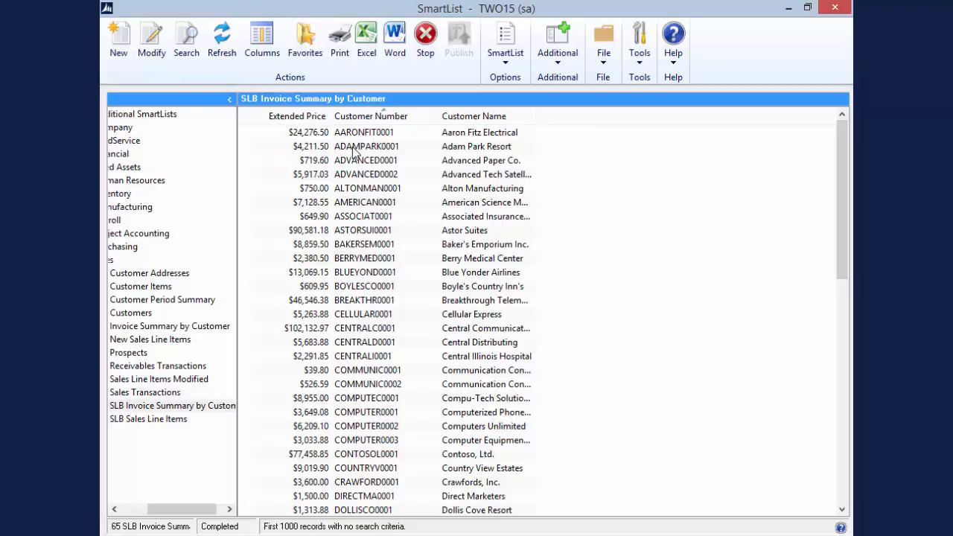
Start a new Open Form Go To on SLB Invoice Summary by Customer, described as Customer Inquiry
left_click(152, 51)
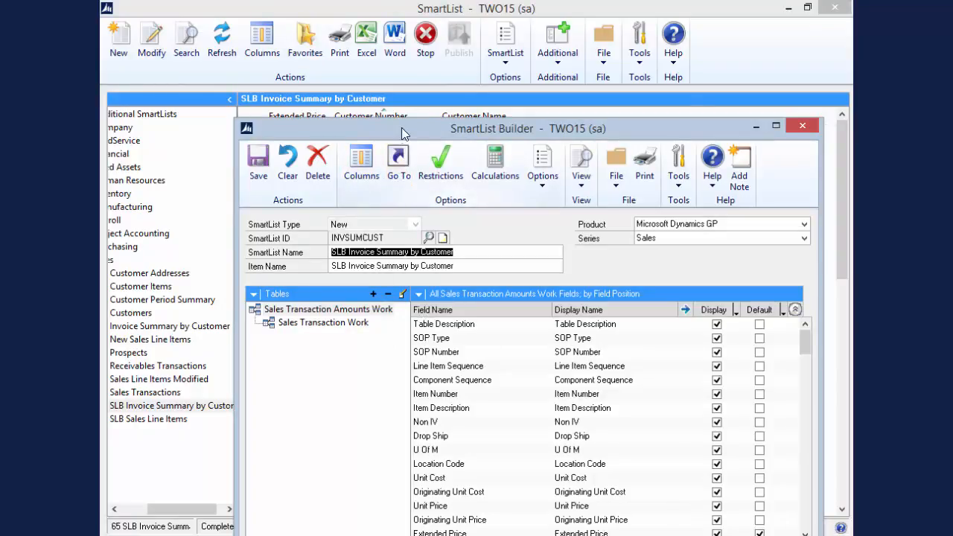
left_click_drag(400, 125, 366, 42)
left_click(365, 83)
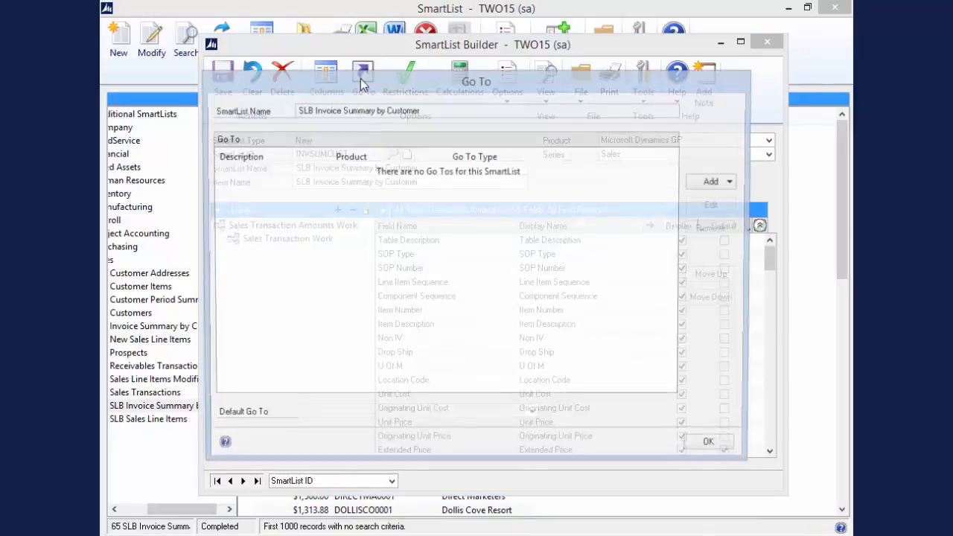
left_click(733, 186)
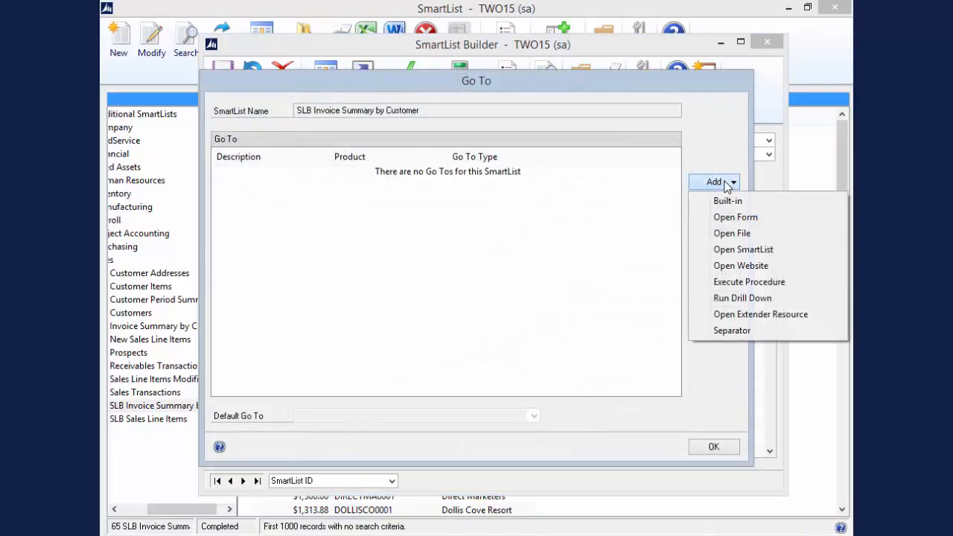
left_click(725, 223)
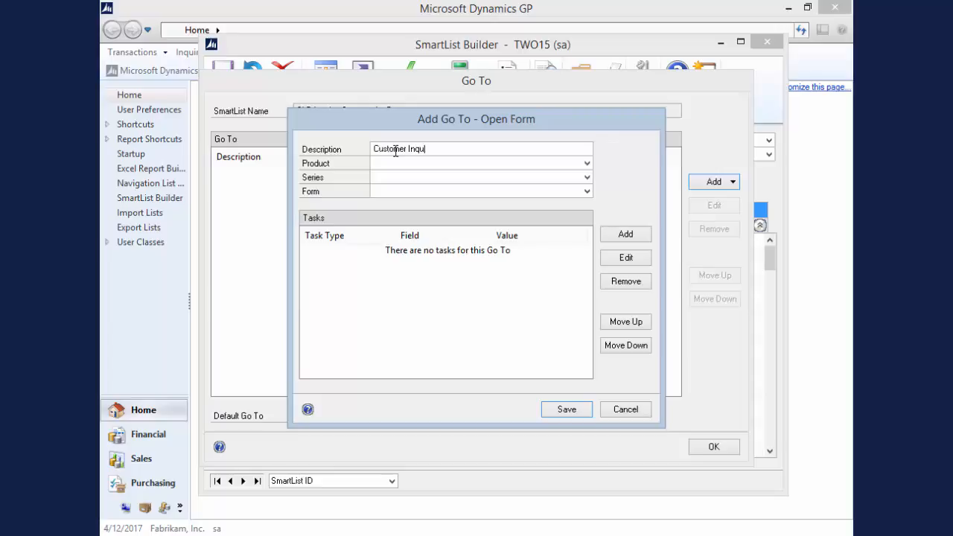
Point the Go To at the Microsoft Dynamics GP product, Sales series, and form Receivables Transaction Inquiry - Customer
left_click(378, 165)
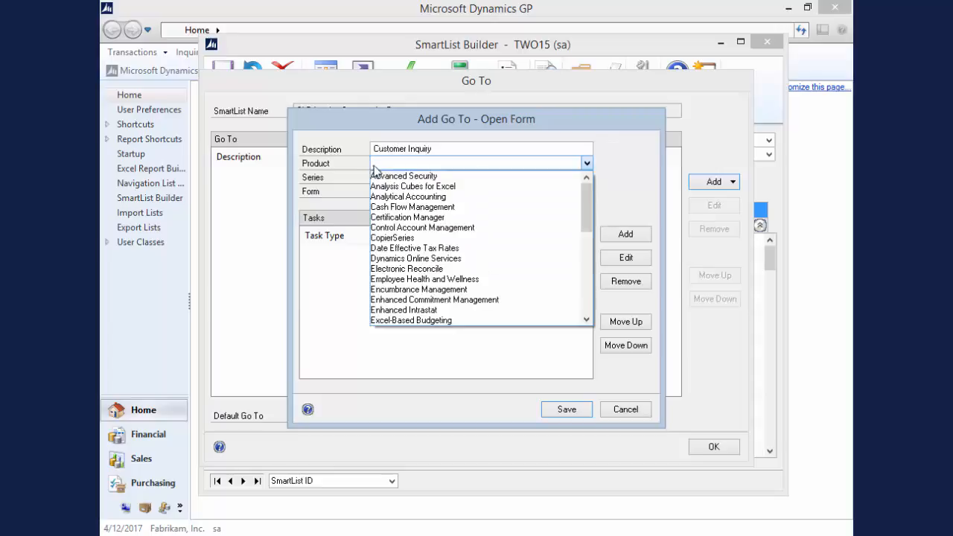
scroll(585, 308, "down", 5)
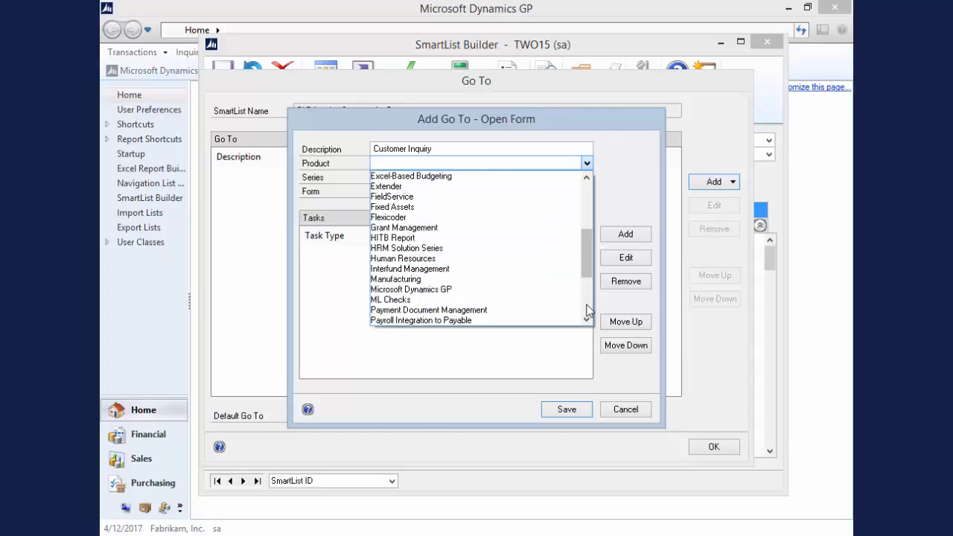
left_click(464, 294)
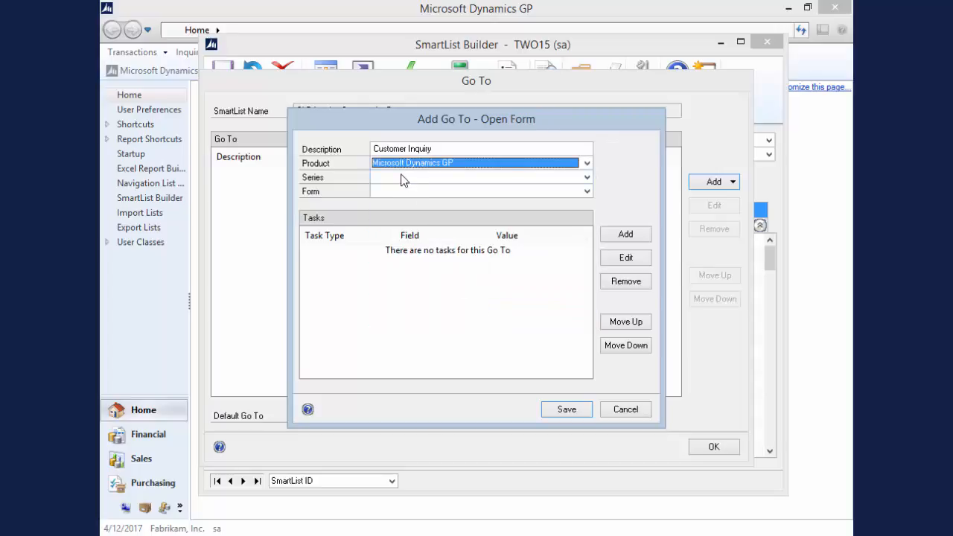
left_click(401, 180)
left_click(393, 195)
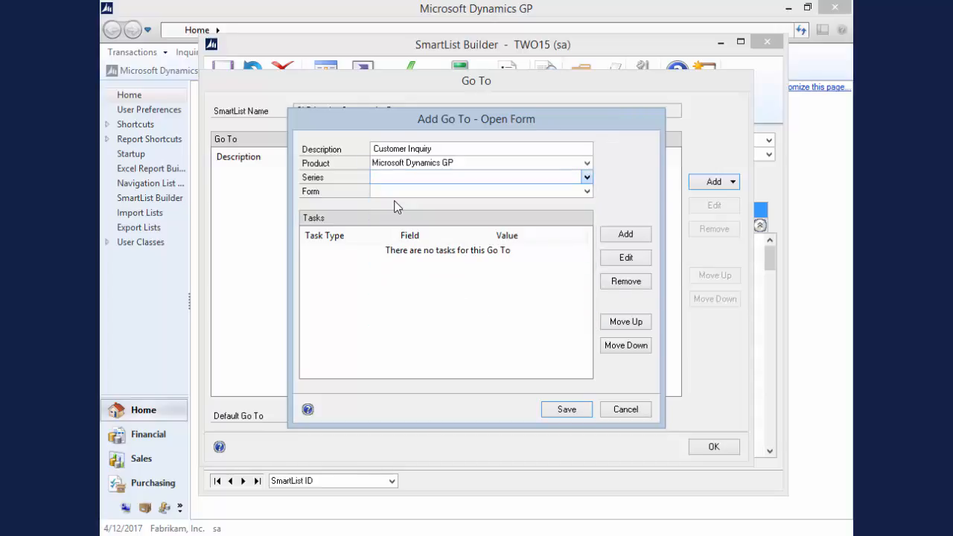
left_click(393, 192)
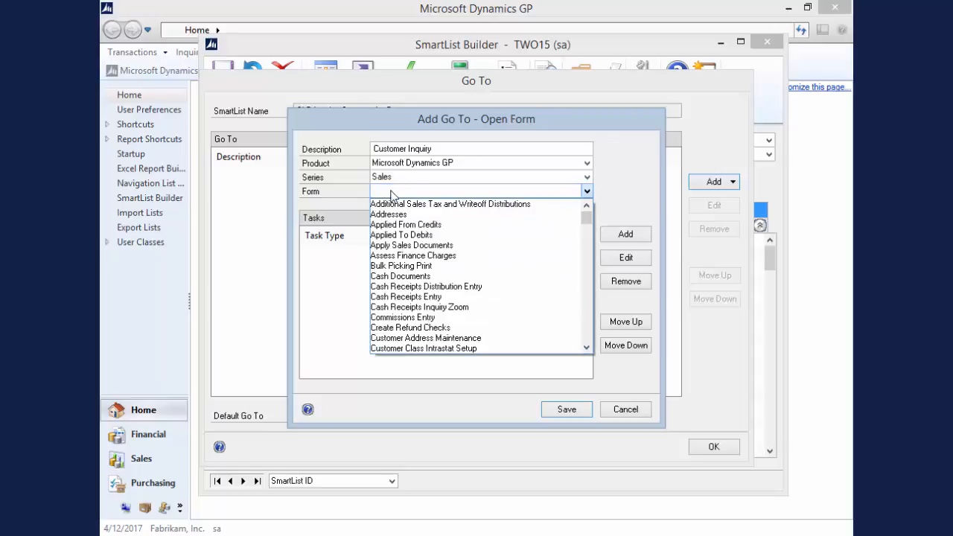
type("rocess")
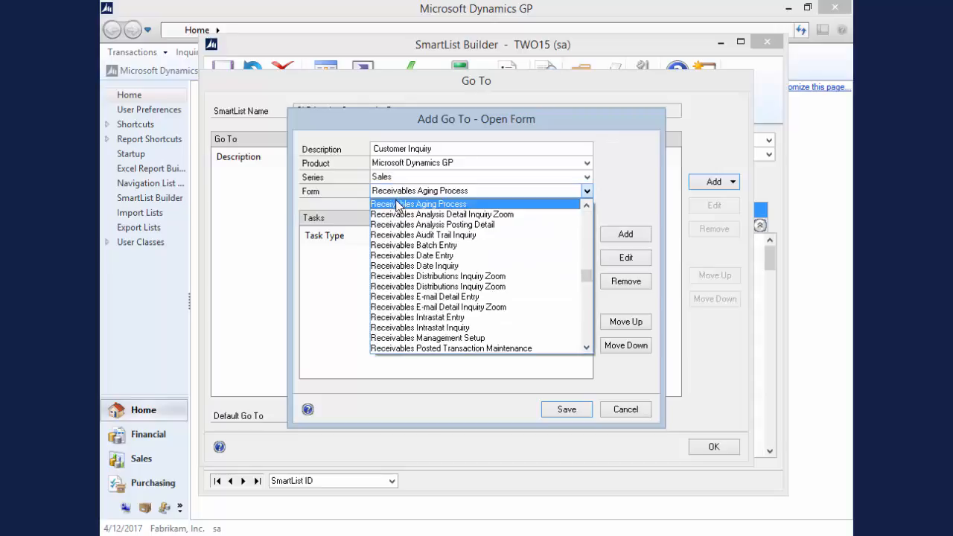
left_click(588, 317)
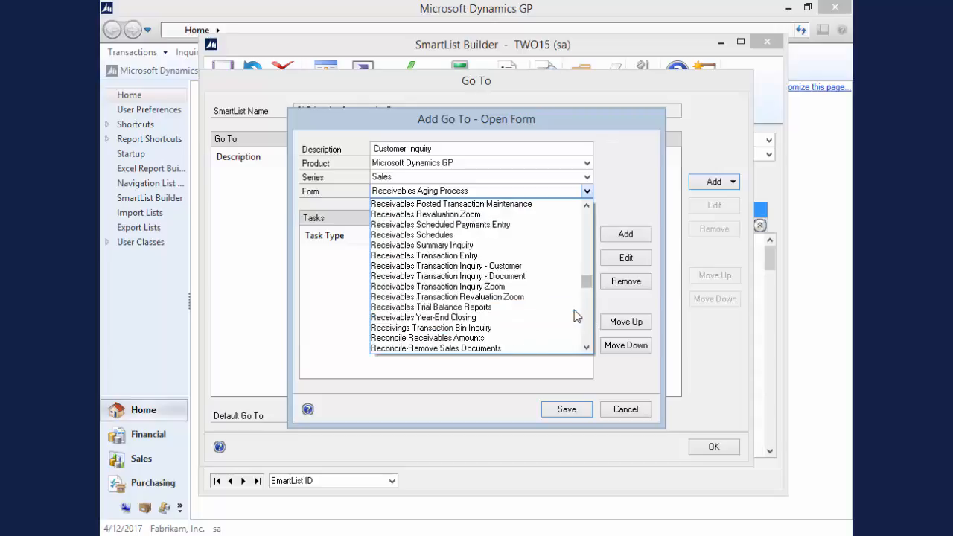
left_click(506, 266)
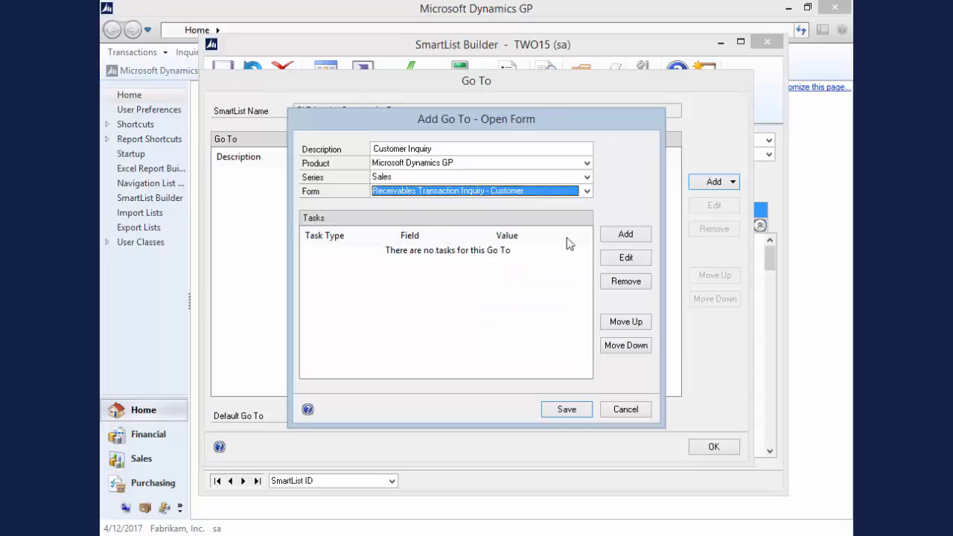
Add a task that sets the Customer Number field from Sales Transaction Work's Customer Number and runs the field script
left_click(619, 235)
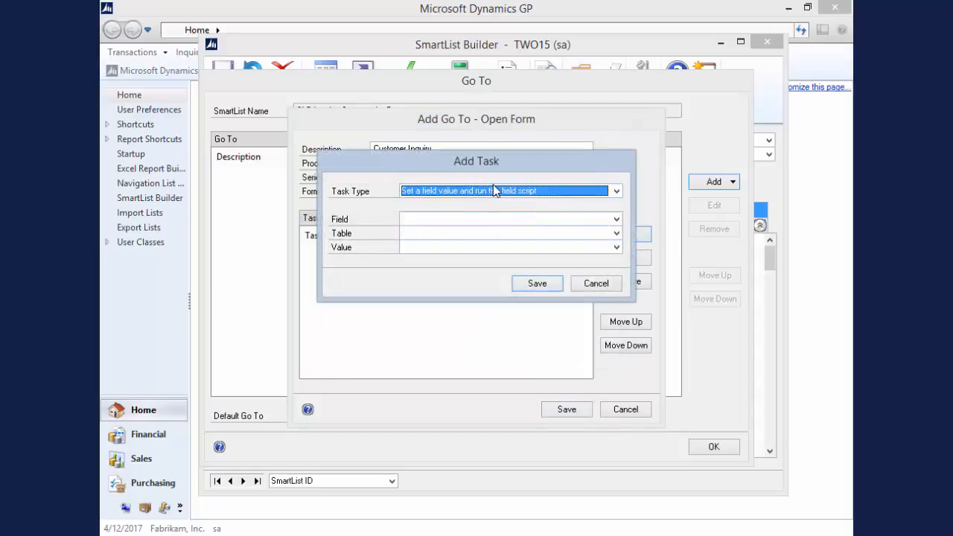
left_click(447, 219)
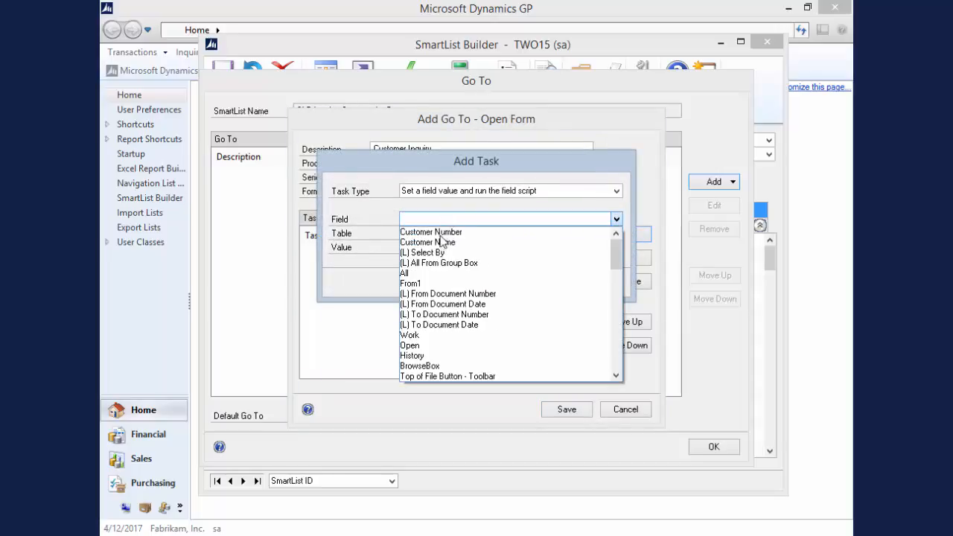
left_click(442, 232)
left_click(441, 234)
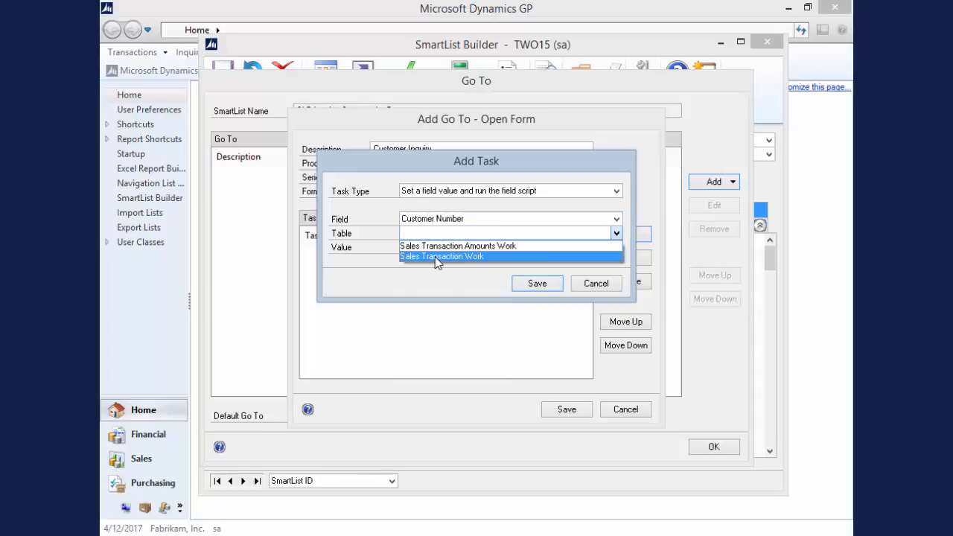
left_click(436, 257)
left_click(430, 248)
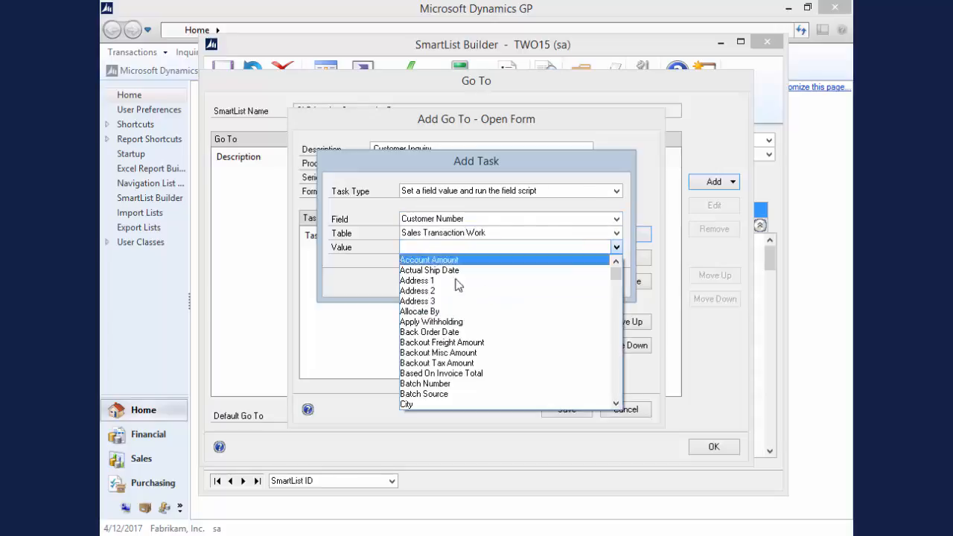
left_click(617, 360)
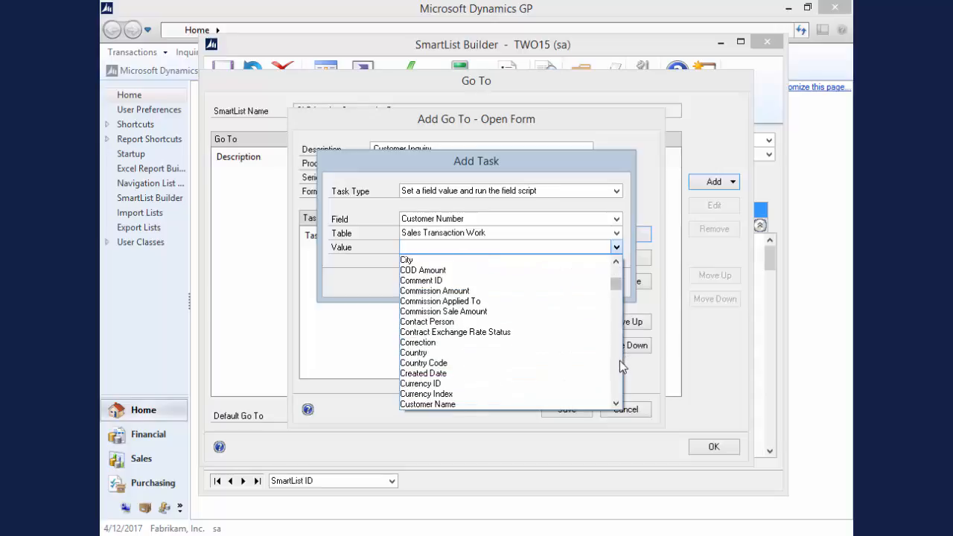
scroll(614, 363, "down", 5)
left_click(465, 268)
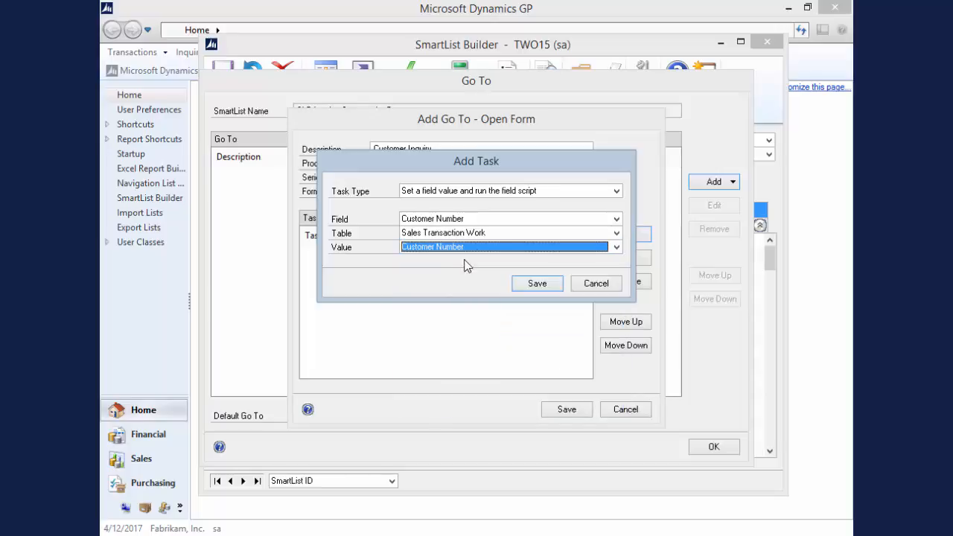
left_click(536, 283)
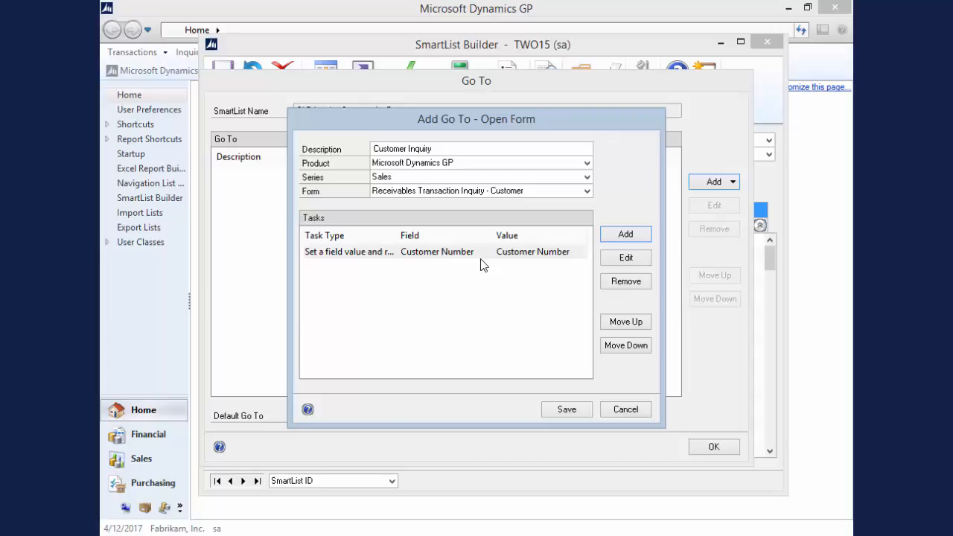
Add a second task to the Go To that runs the field script of the Redisplay Button
left_click(636, 235)
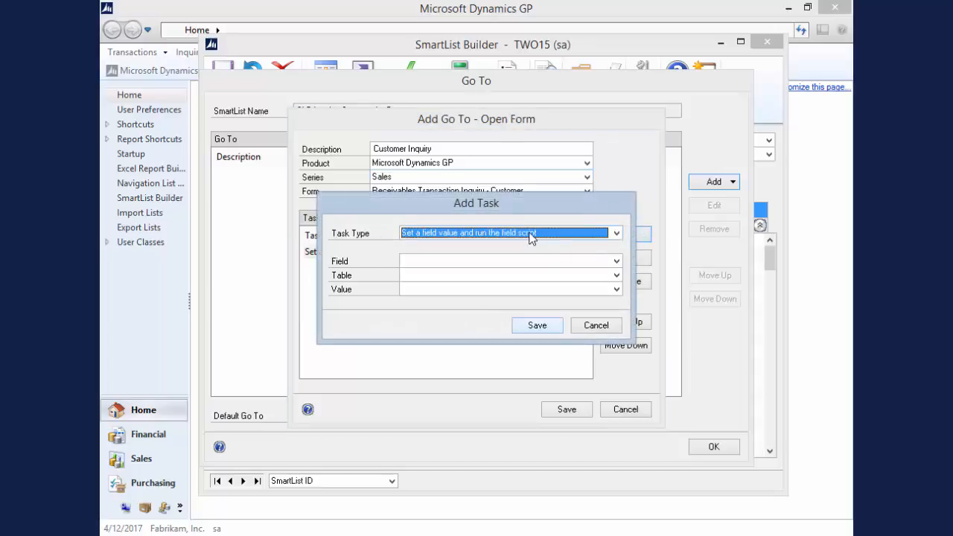
left_click(531, 235)
left_click(448, 254)
left_click(444, 260)
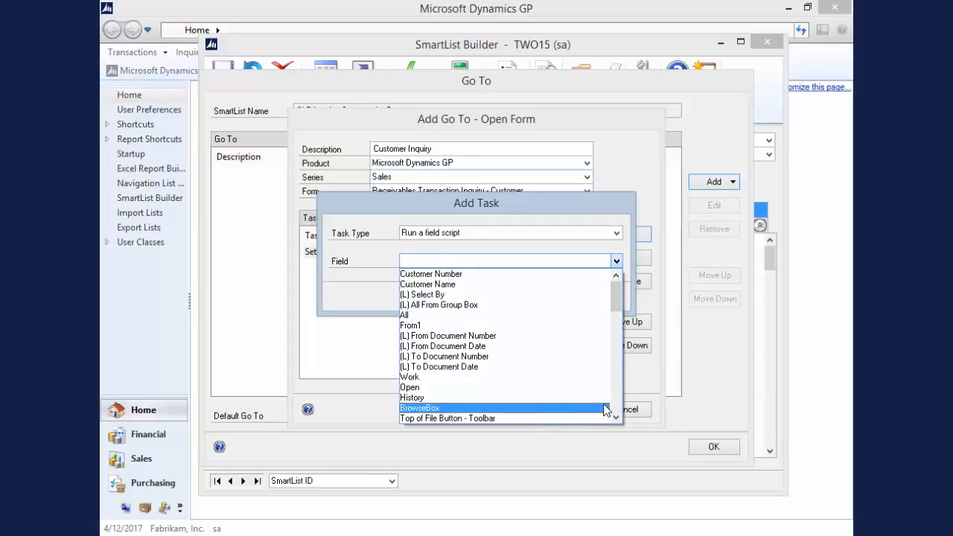
scroll(615, 408, "down", 1)
scroll(614, 408, "down", 4)
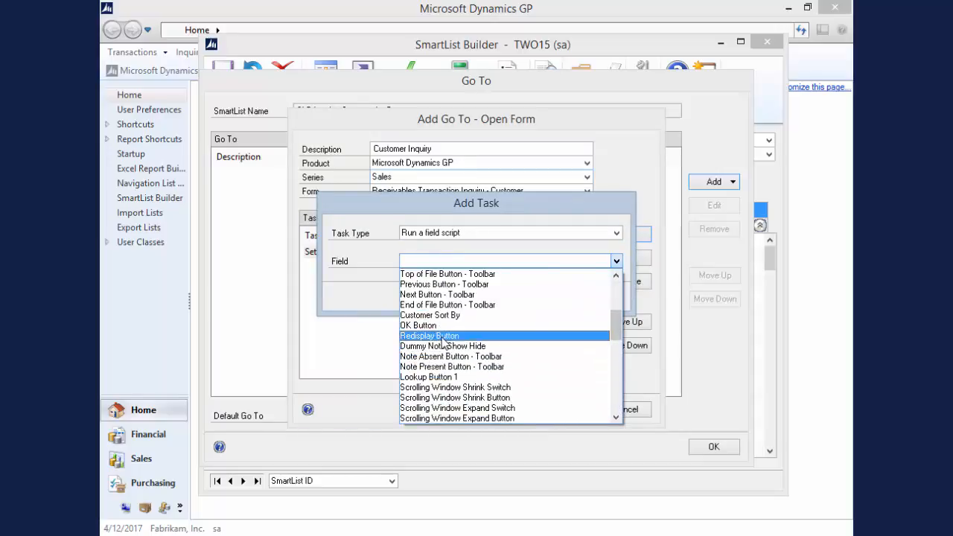
left_click(441, 337)
left_click(535, 297)
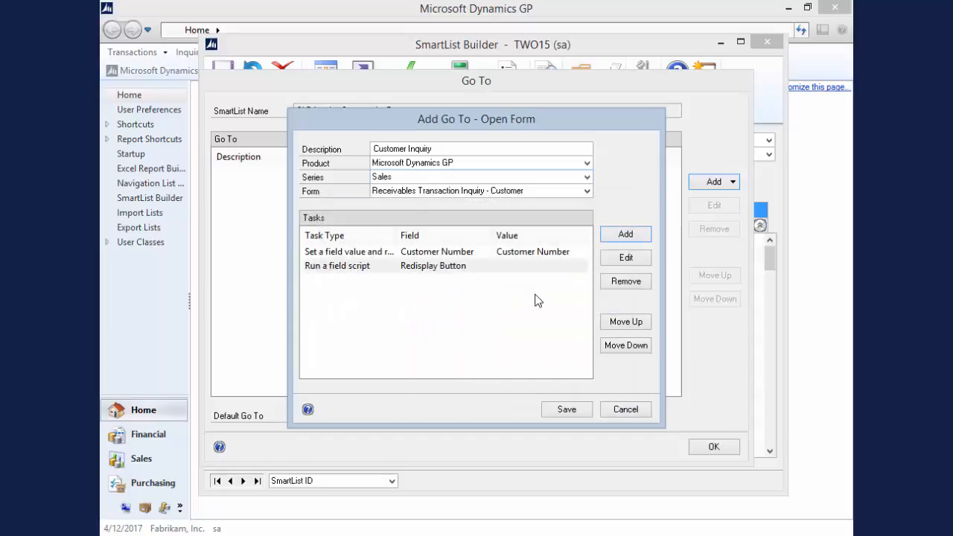
Save the Go To, make Customer Inquiry the default Go To, and save the SmartList
left_click(579, 410)
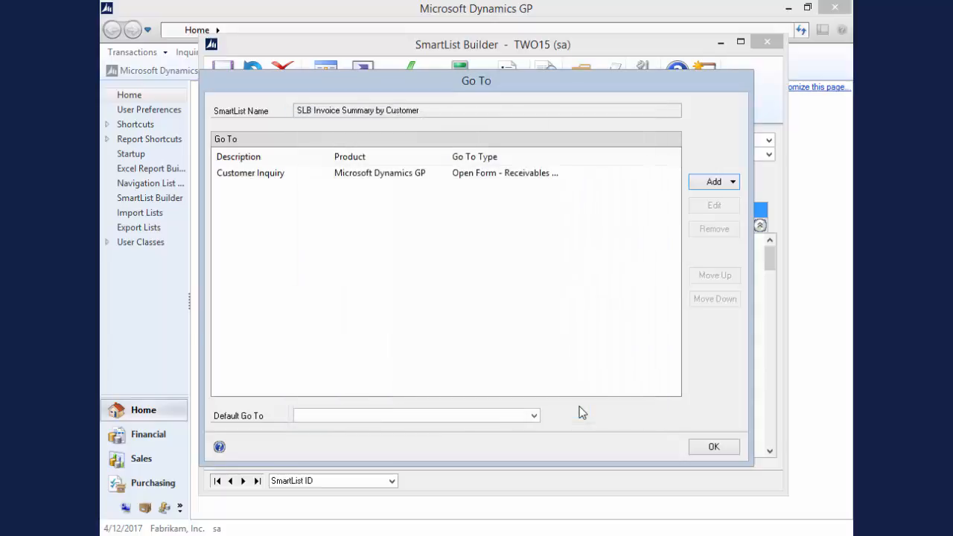
left_click(498, 416)
left_click(434, 426)
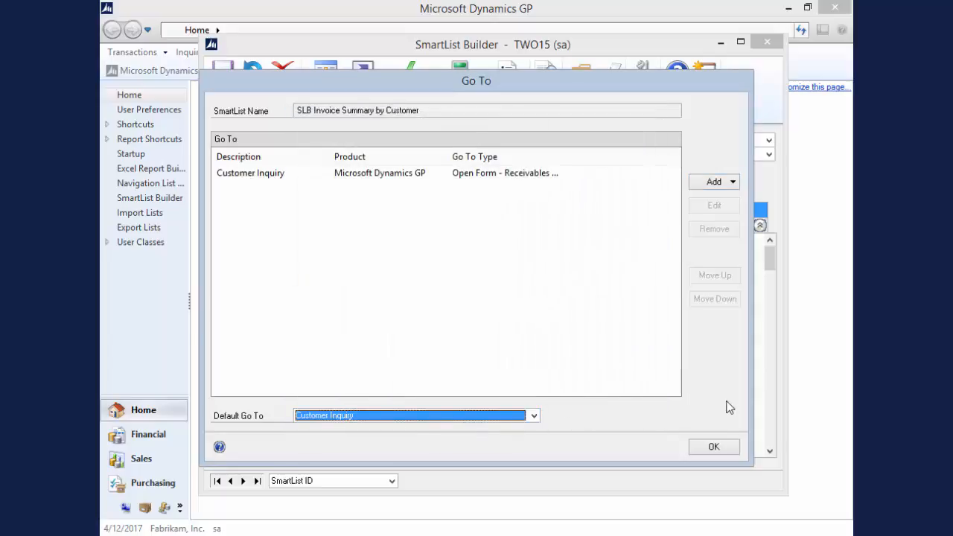
left_click(713, 447)
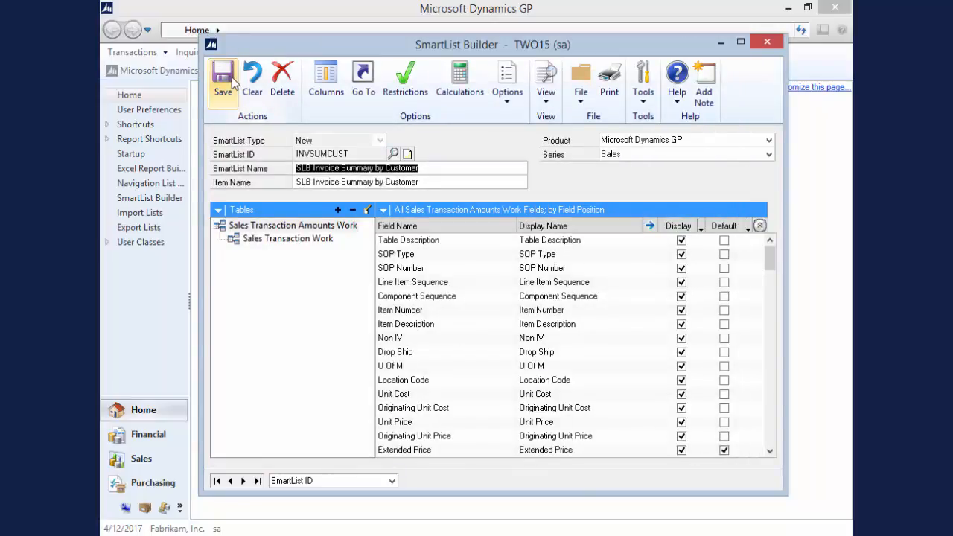
left_click(232, 79)
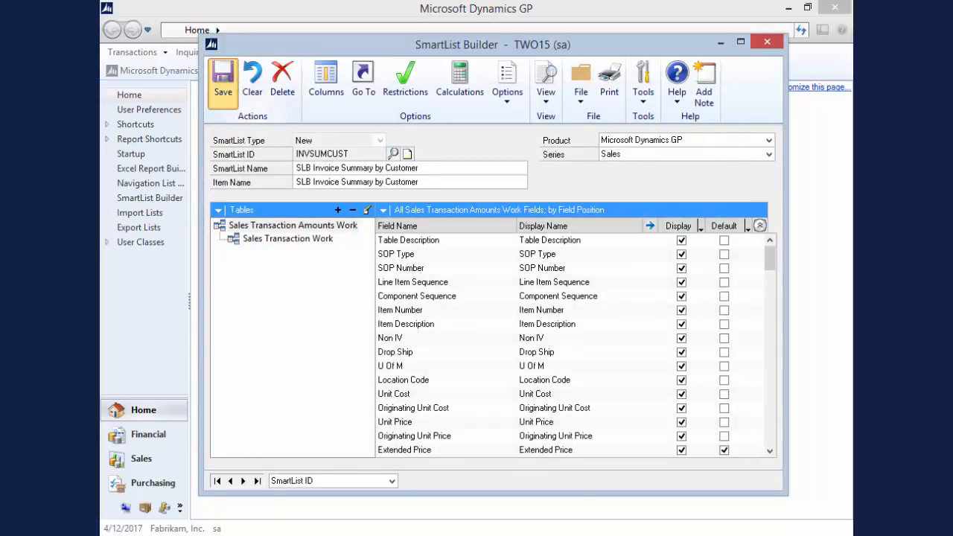
Test the default Go To in SmartList from the Reynolds State College row, and close the inquiry window
key("alt+Tab")
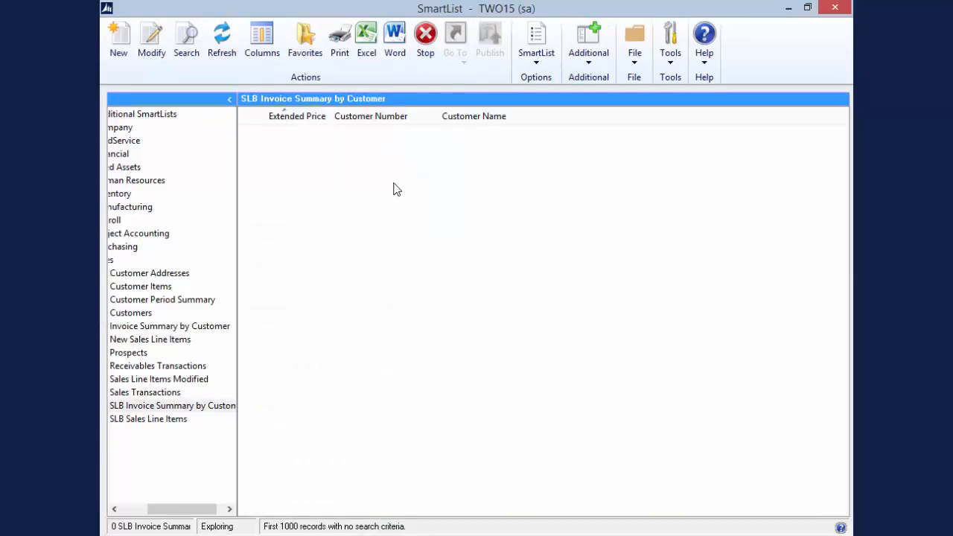
left_click(393, 191)
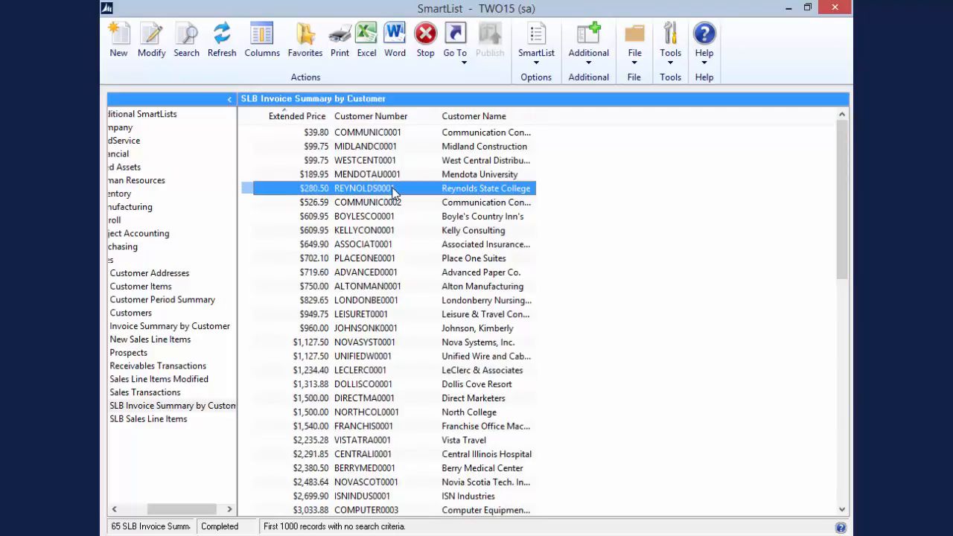
double_click(394, 192)
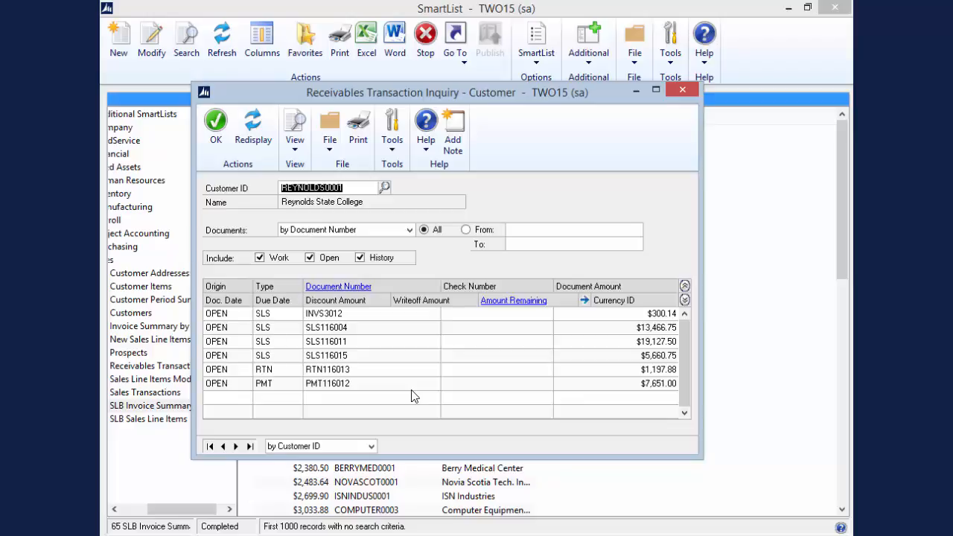
left_click(684, 90)
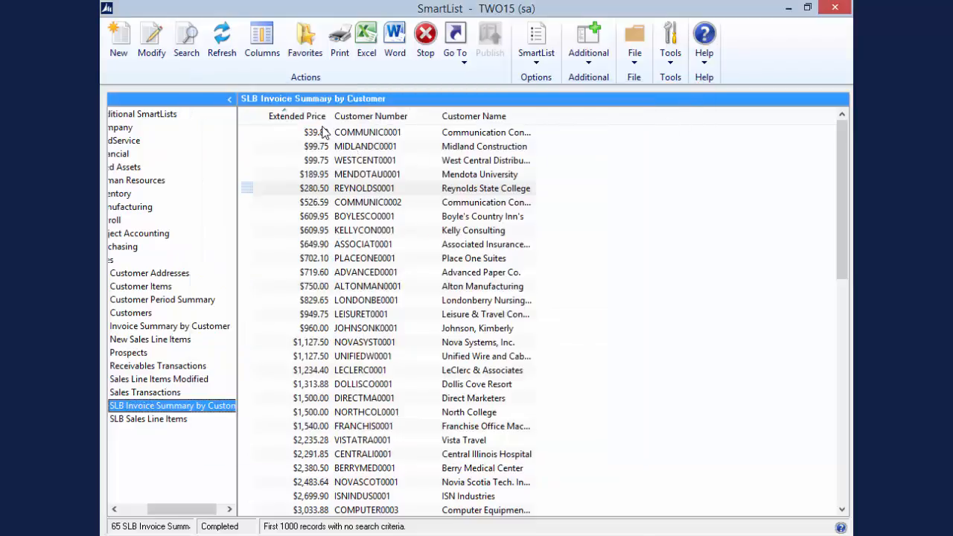
Open SLB Invoice Summary by Customer for modification and turn off its Summary SmartList option
left_click(151, 44)
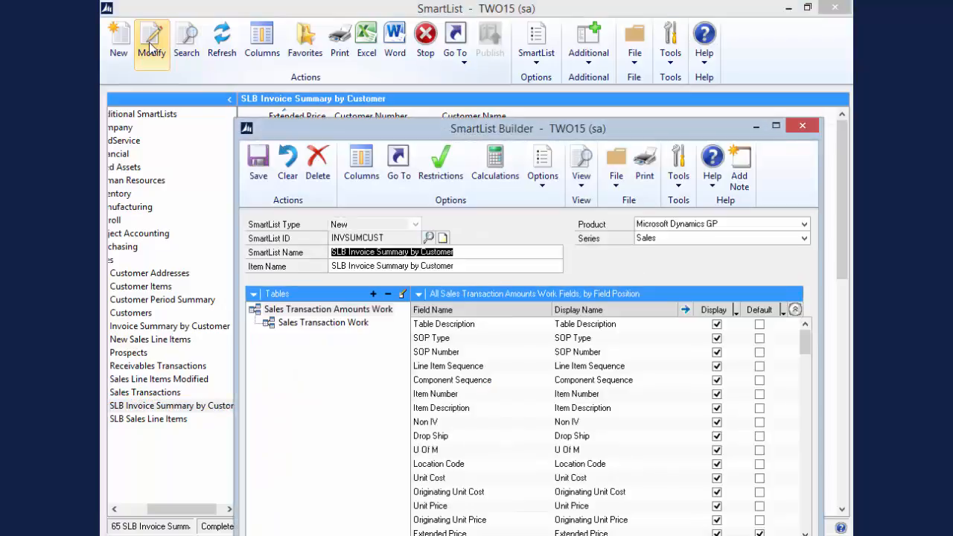
left_click_drag(310, 128, 259, 49)
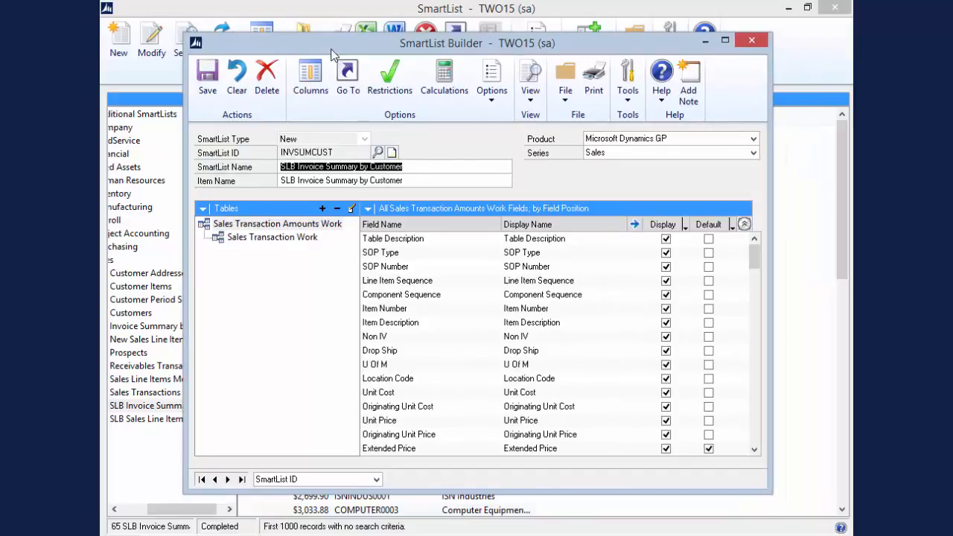
left_click(492, 87)
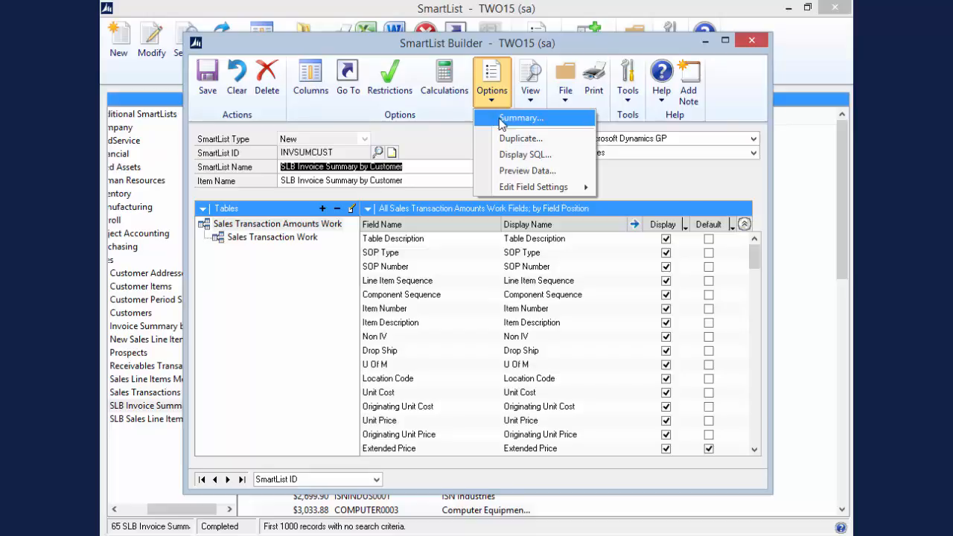
left_click(501, 119)
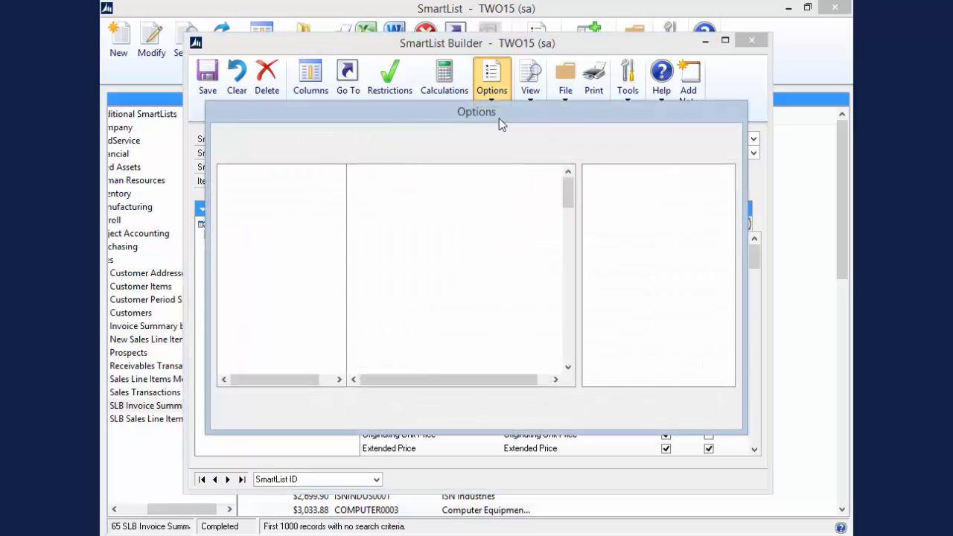
left_click(221, 136)
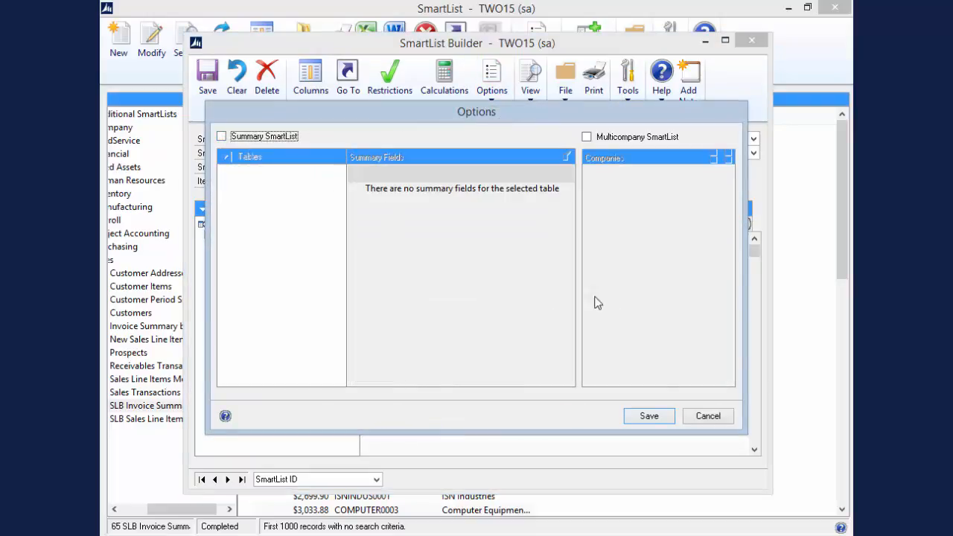
left_click(649, 416)
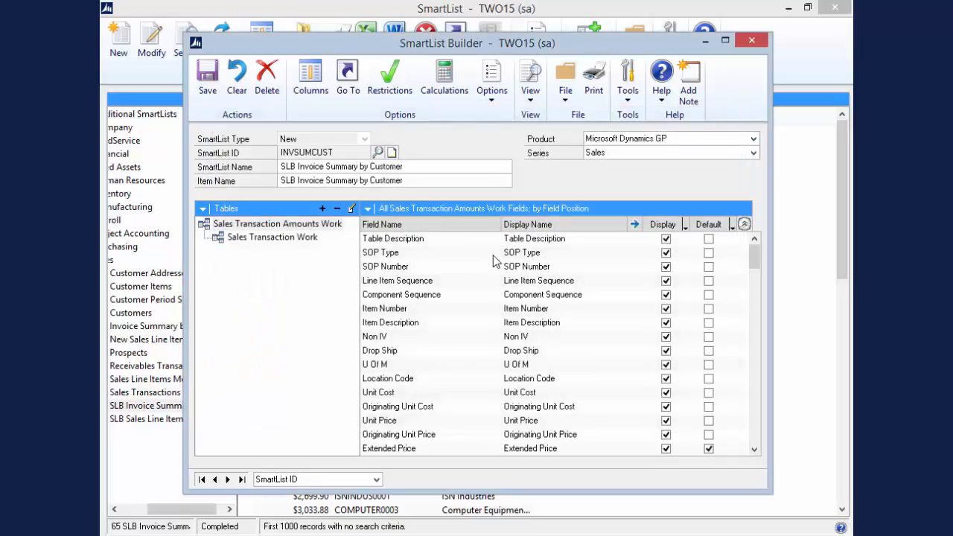
Make SOP Type, SOP Number, Item Number and Item Description default columns of the Sales Transaction Amounts Work table
left_click(708, 252)
left_click(708, 266)
left_click(708, 309)
left_click(708, 323)
Add a calculated field named Extended Price Calc with the Currency field type
left_click(442, 73)
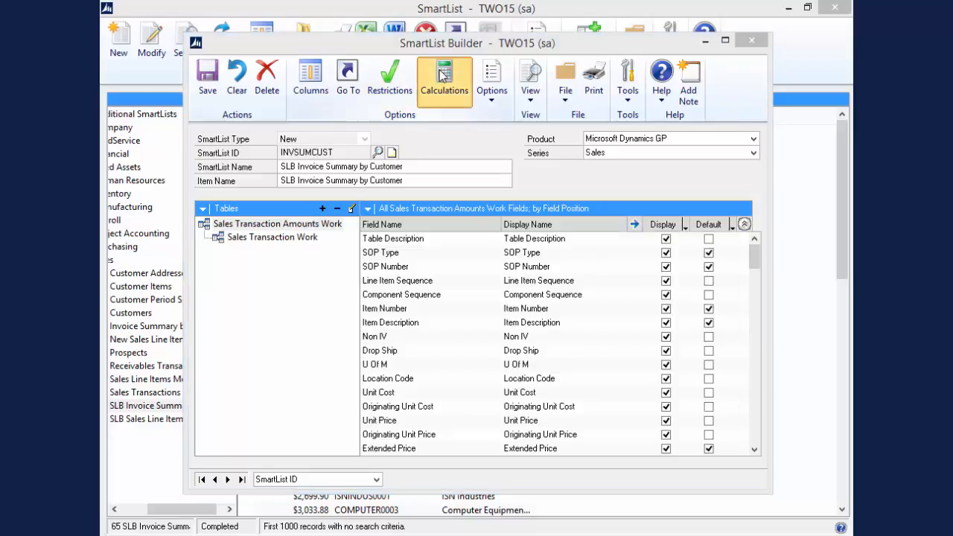
left_click(713, 172)
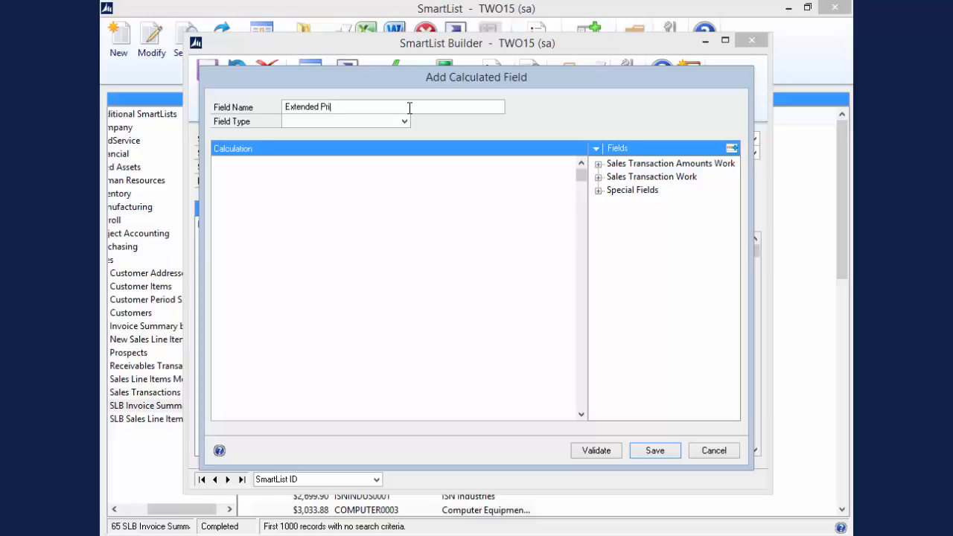
type("ce Cal")
key("Tab")
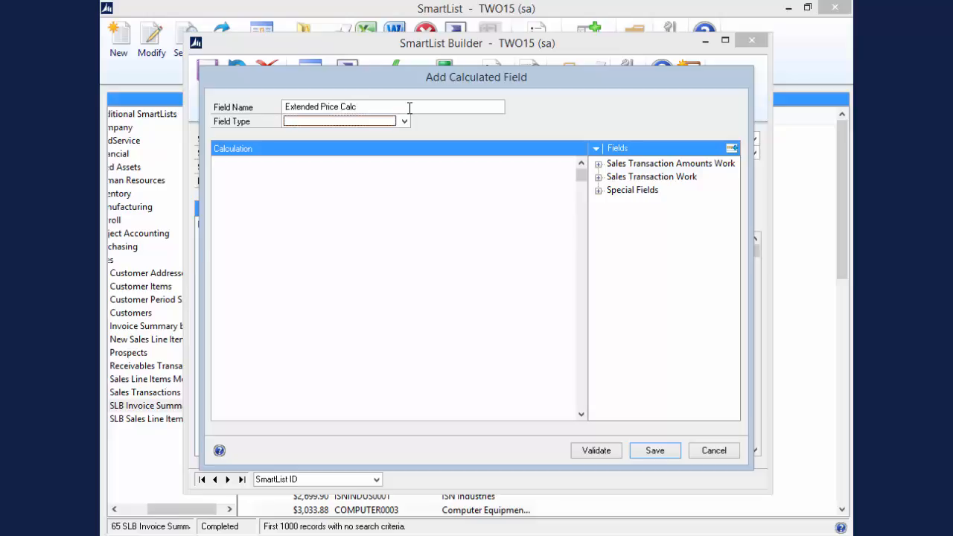
key("Down")
left_click(349, 121)
left_click(327, 137)
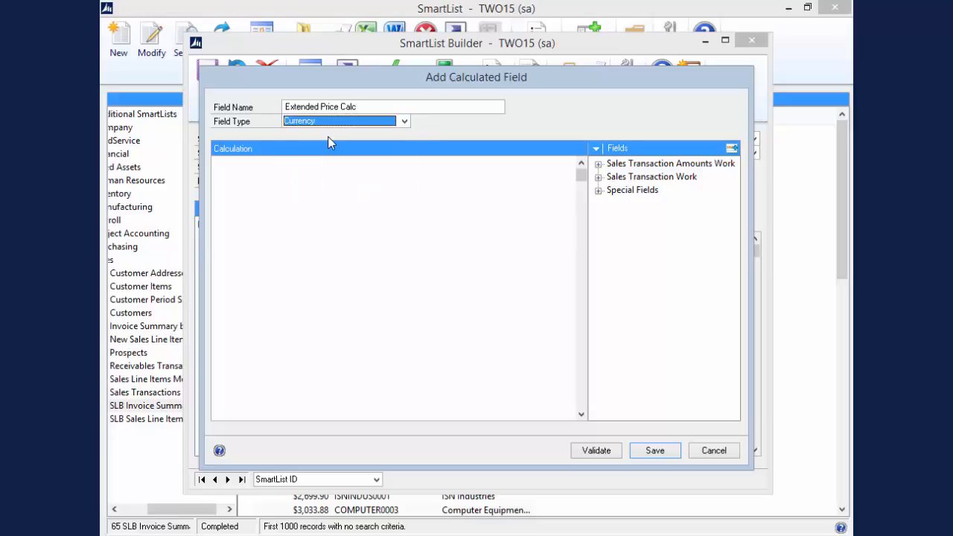
Insert the CASE system function into the calculation of the new field
left_click(597, 149)
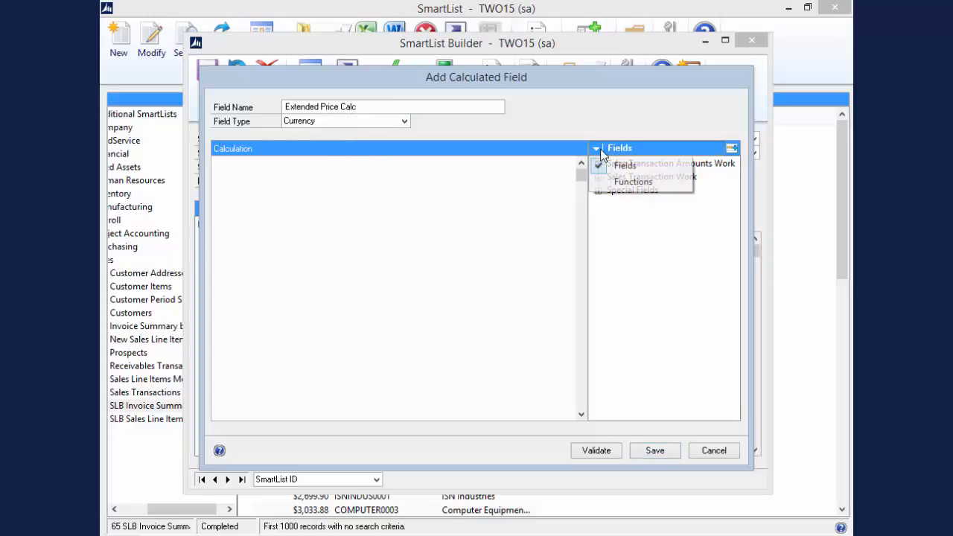
left_click(625, 182)
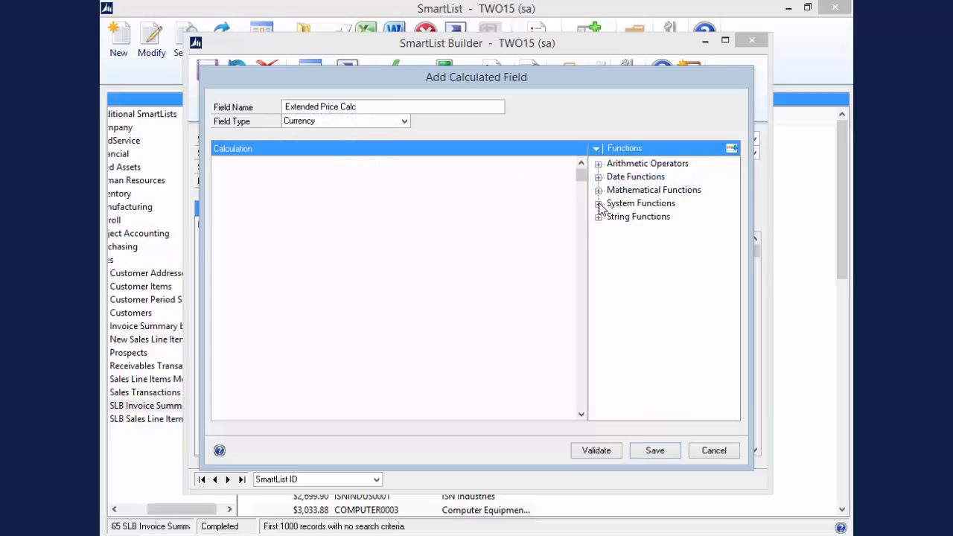
left_click(598, 203)
double_click(631, 217)
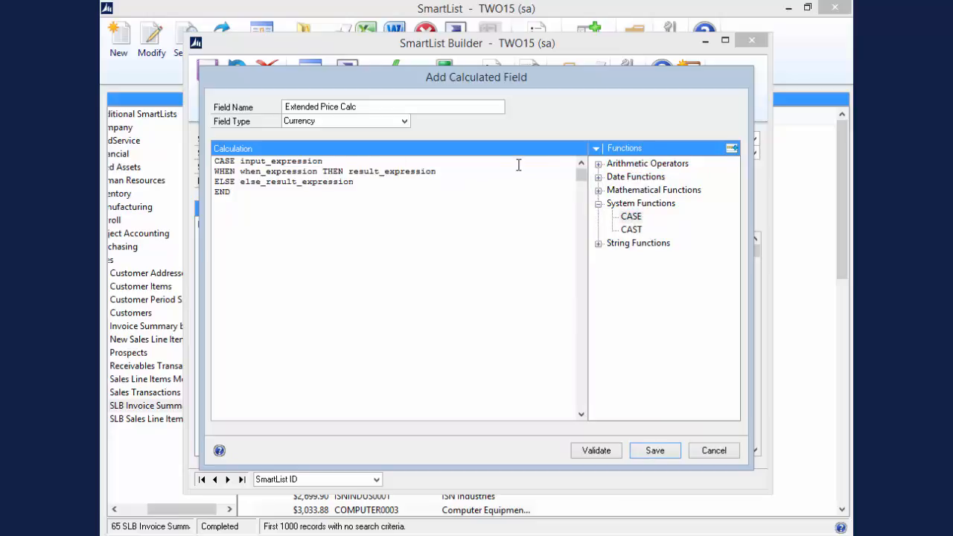
Replace the CASE input expression with the SOP Type field from Sales Transaction Amounts Work
left_click(595, 148)
left_click(609, 164)
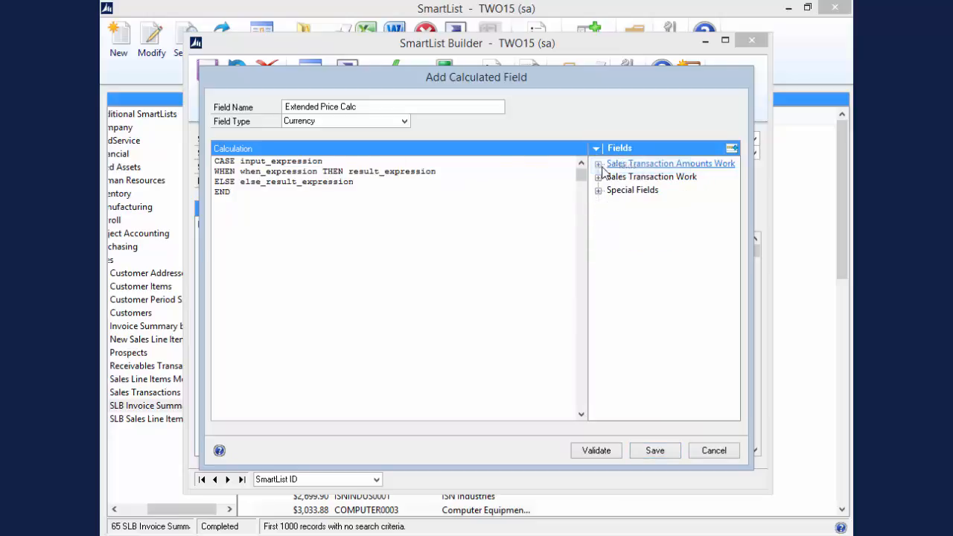
double_click(279, 161)
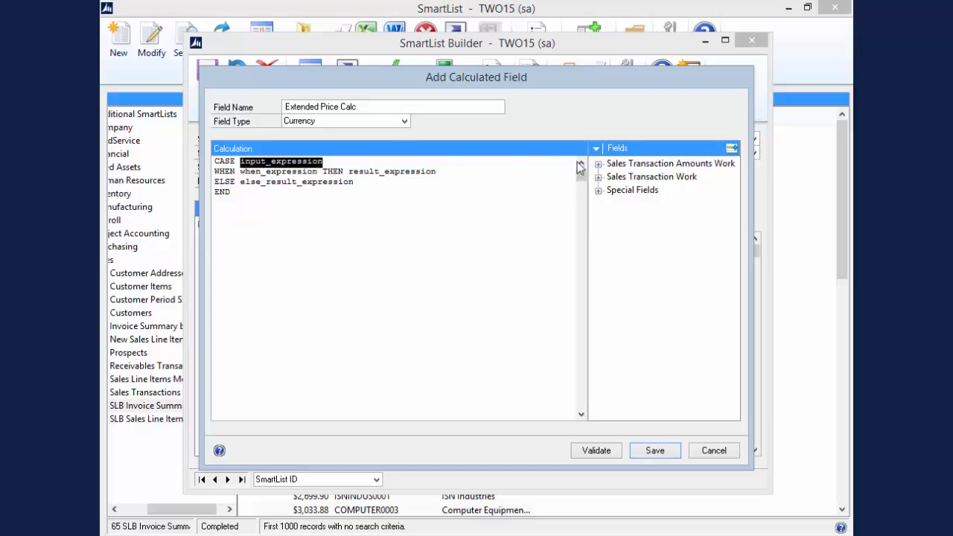
left_click(598, 164)
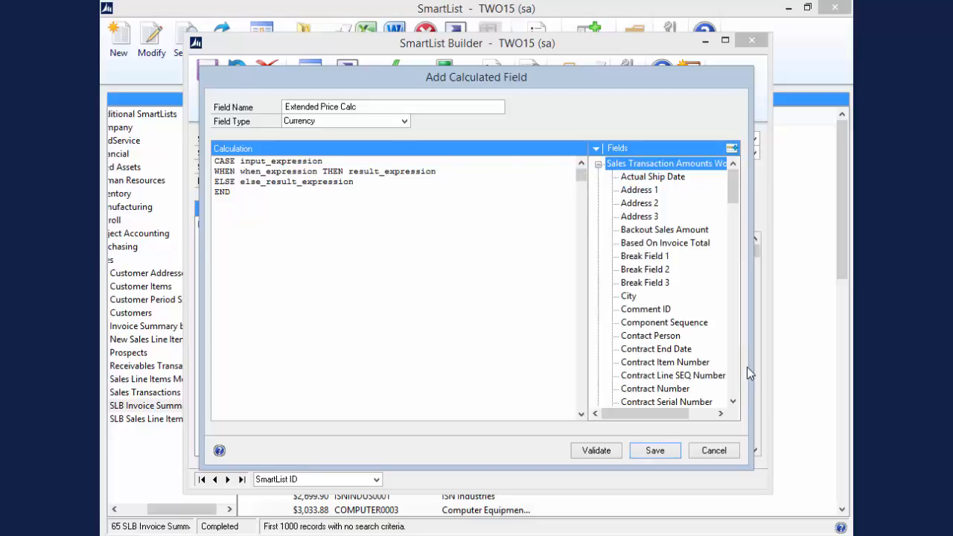
left_click(737, 378)
left_click(736, 378)
left_click(737, 378)
left_click(737, 378)
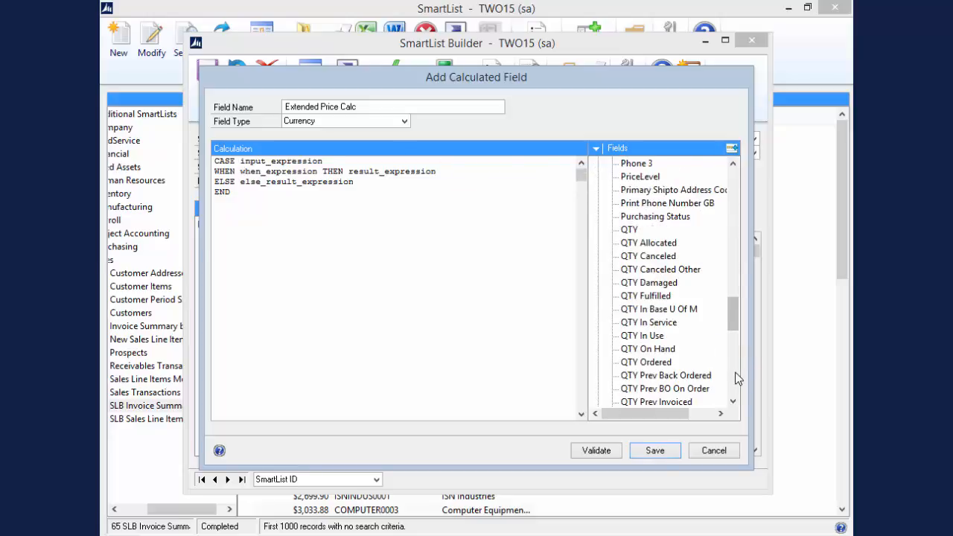
left_click(736, 378)
left_click(736, 378)
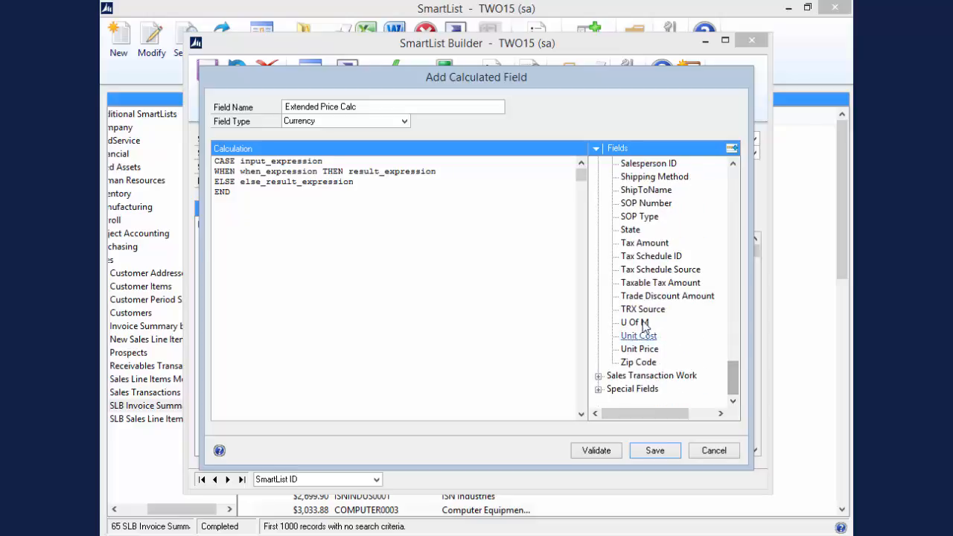
double_click(639, 215)
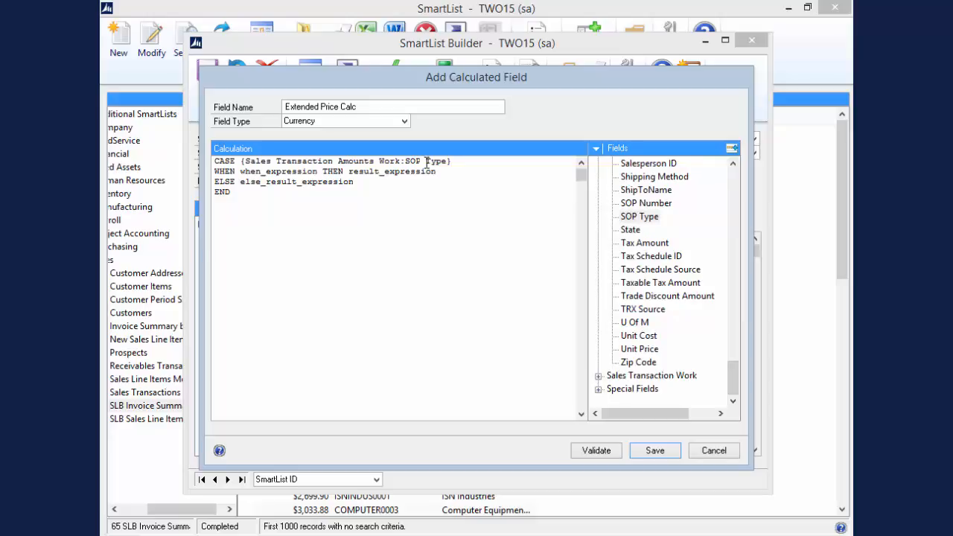
Set the WHEN expression to 4 and its result to Sales Transaction Amounts Work's Extended Price multiplied by -1
double_click(261, 171)
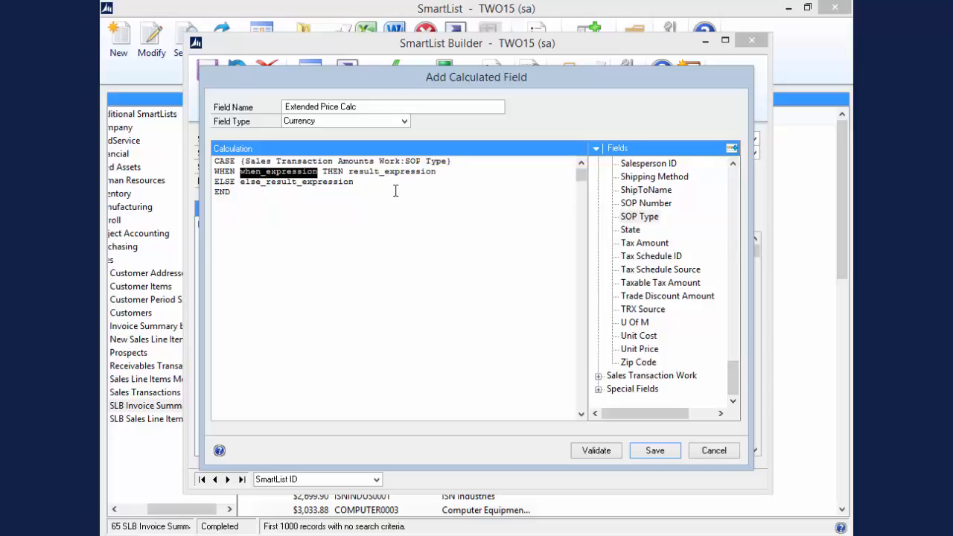
type("4")
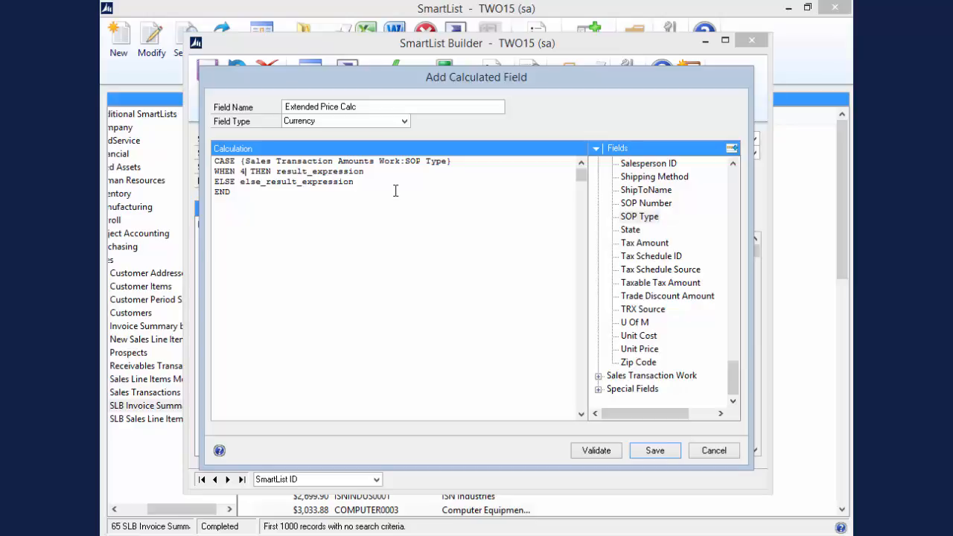
double_click(320, 171)
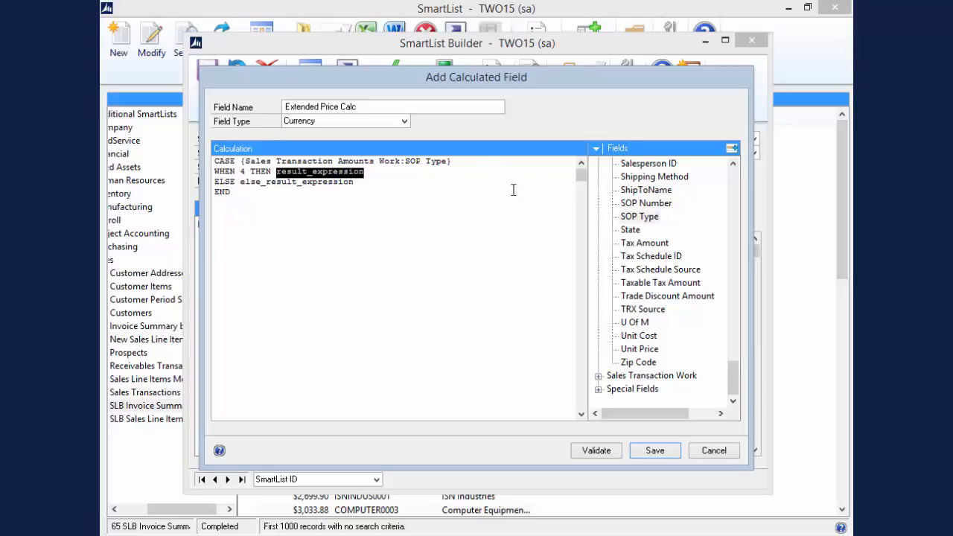
left_click(733, 195)
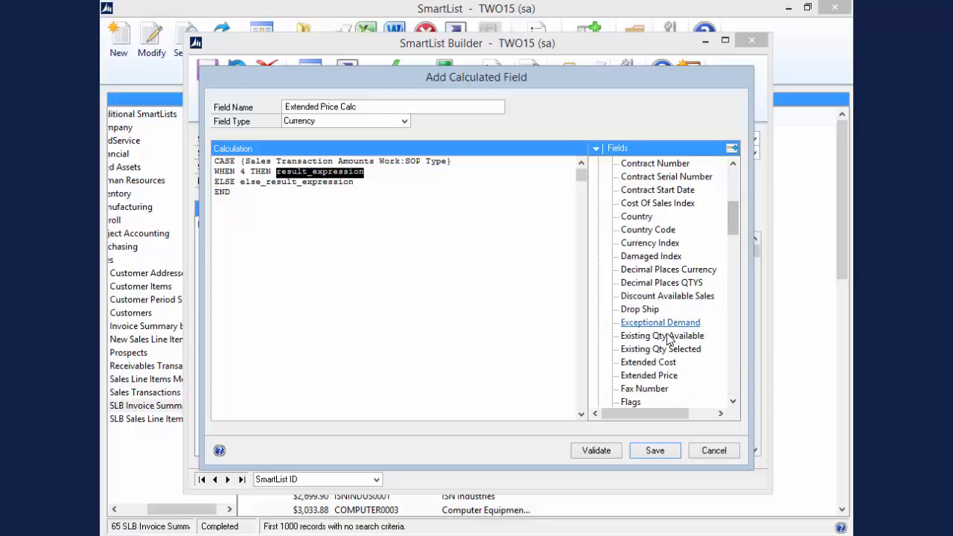
double_click(648, 376)
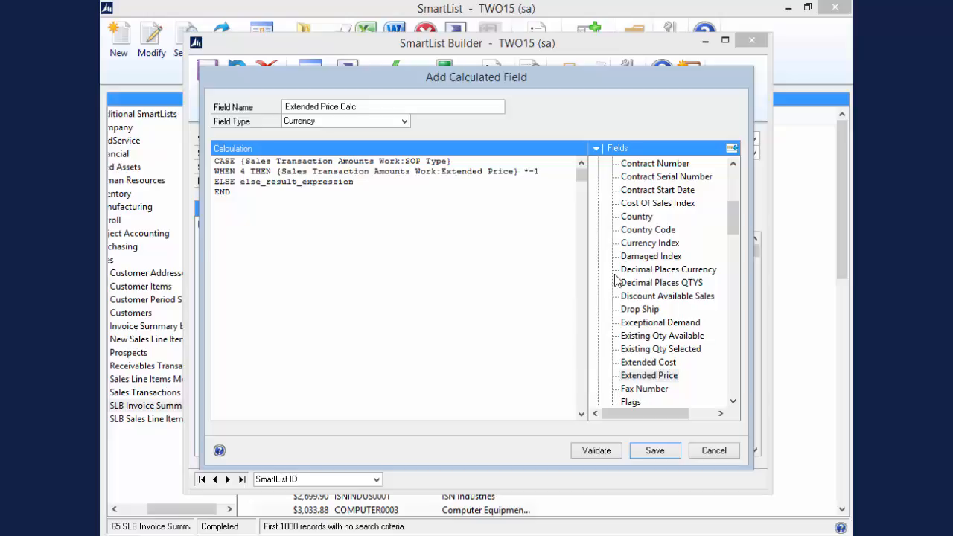
Set the ELSE result to Sales Transaction Amounts Work's Extended Price, and validate and save the calculated field
double_click(313, 184)
double_click(648, 376)
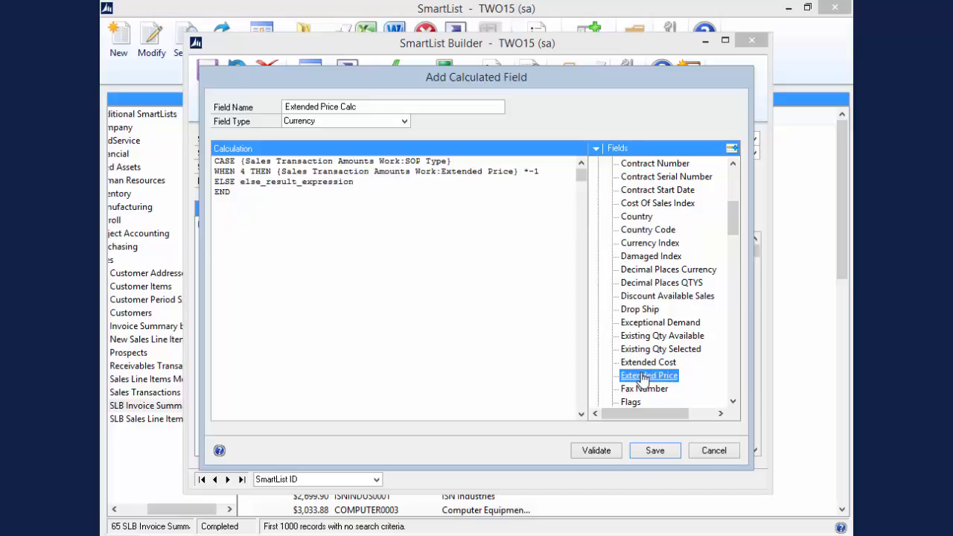
left_click(600, 452)
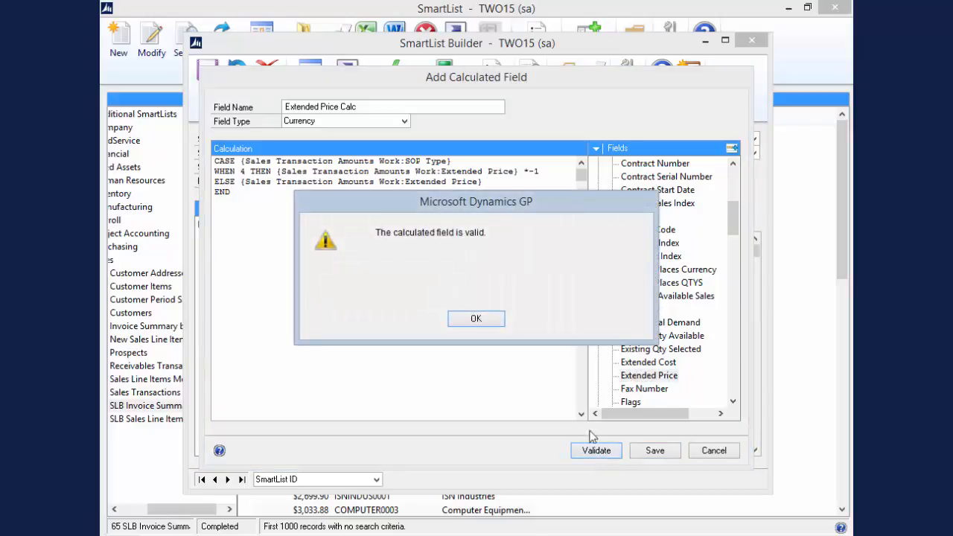
left_click(487, 320)
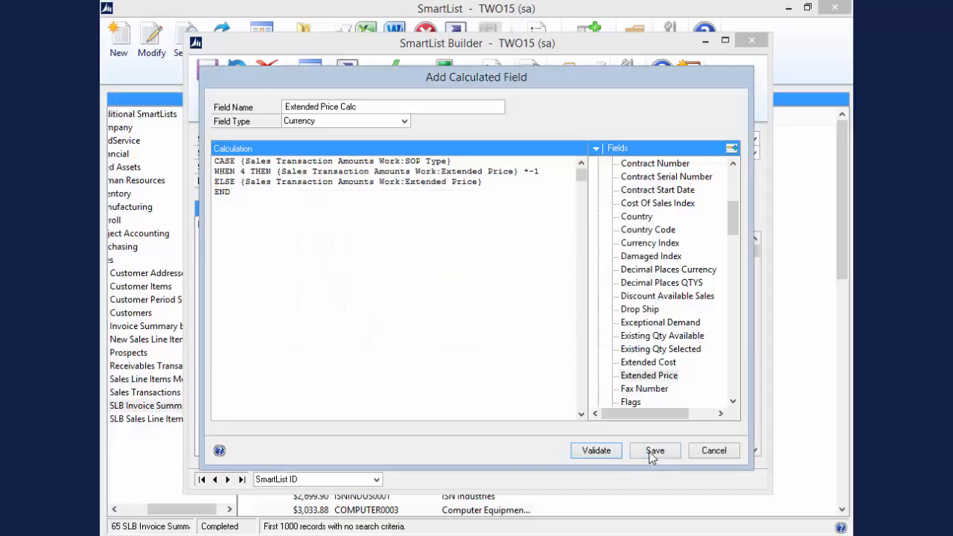
left_click(653, 453)
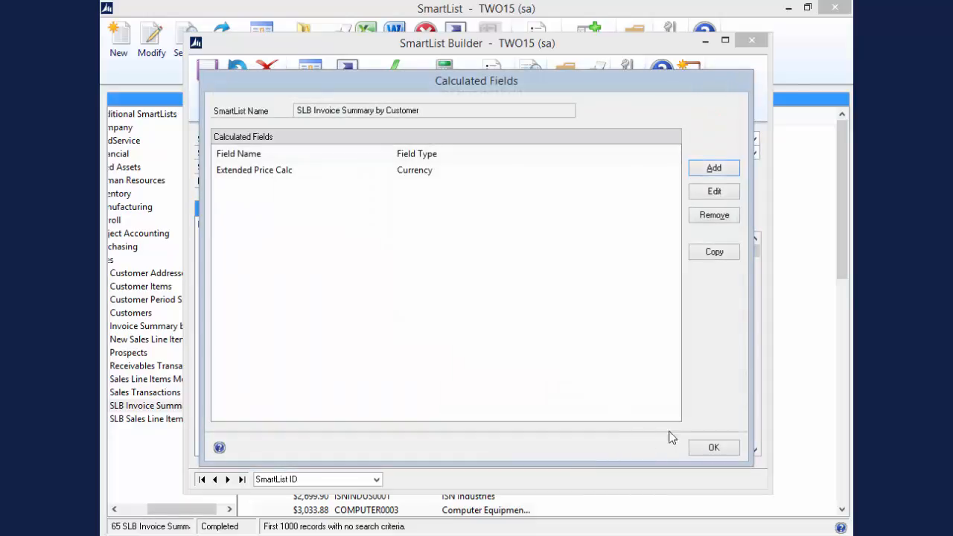
Close the list of calculated fields and make Extended Price Calc a default column
left_click(713, 447)
left_click(246, 250)
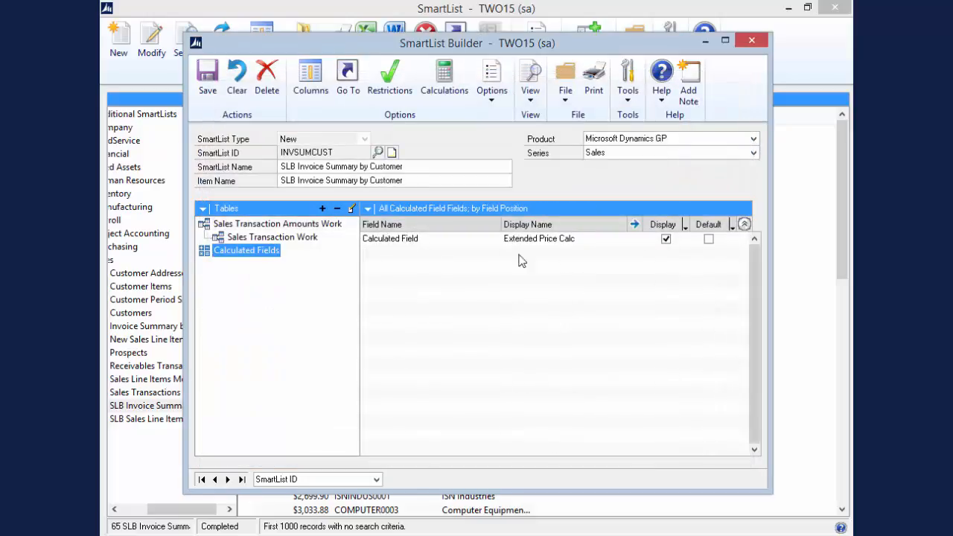
left_click(709, 239)
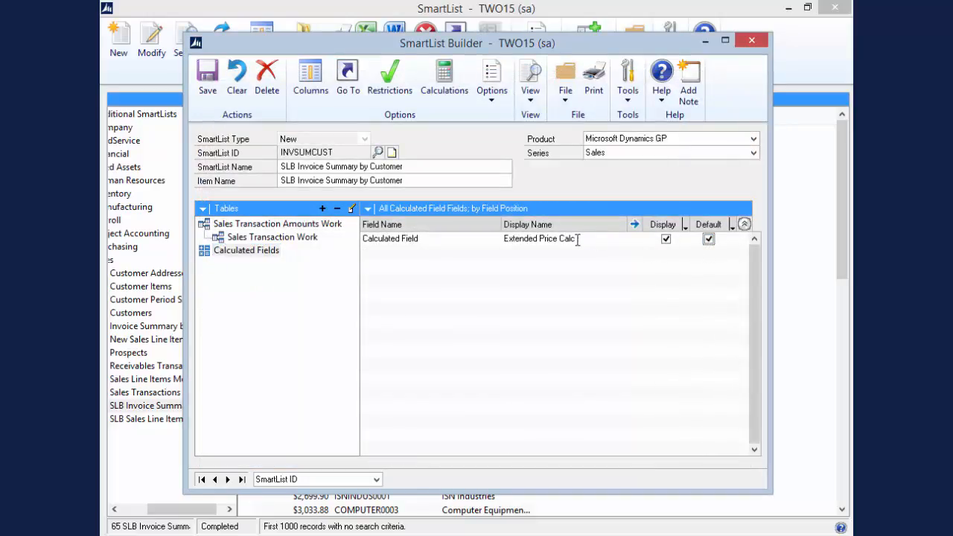
Check the display and decimal places options of Extended Price Calc without changing them, and save the SmartList
left_click(635, 225)
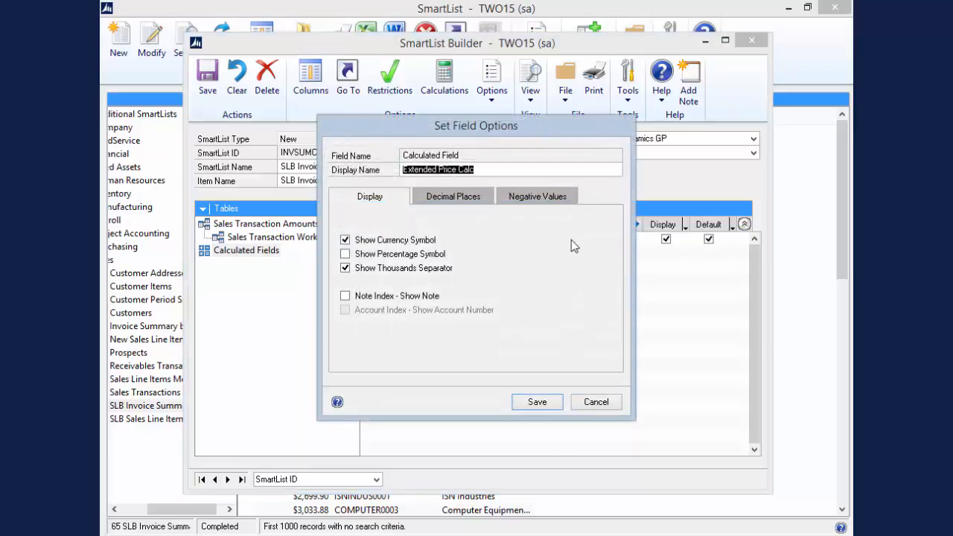
left_click(441, 198)
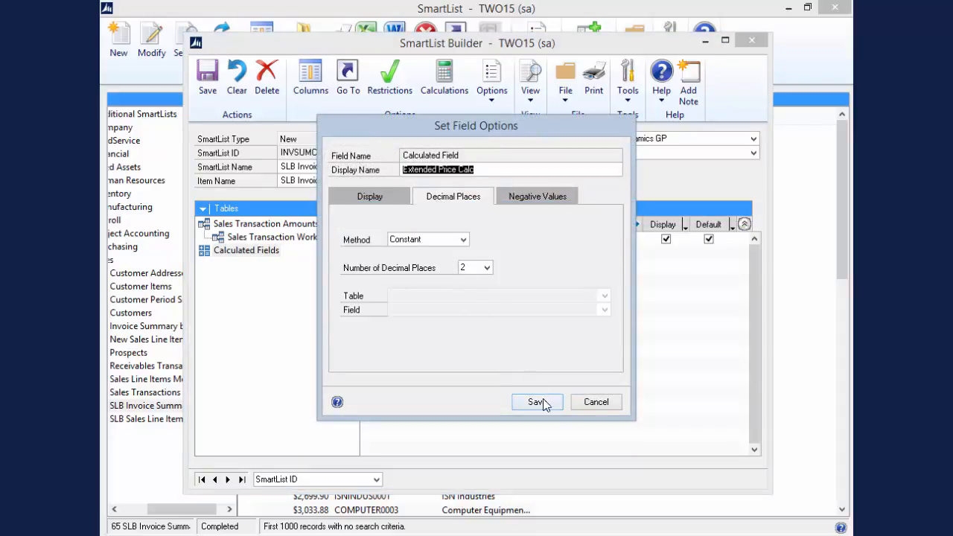
left_click(596, 406)
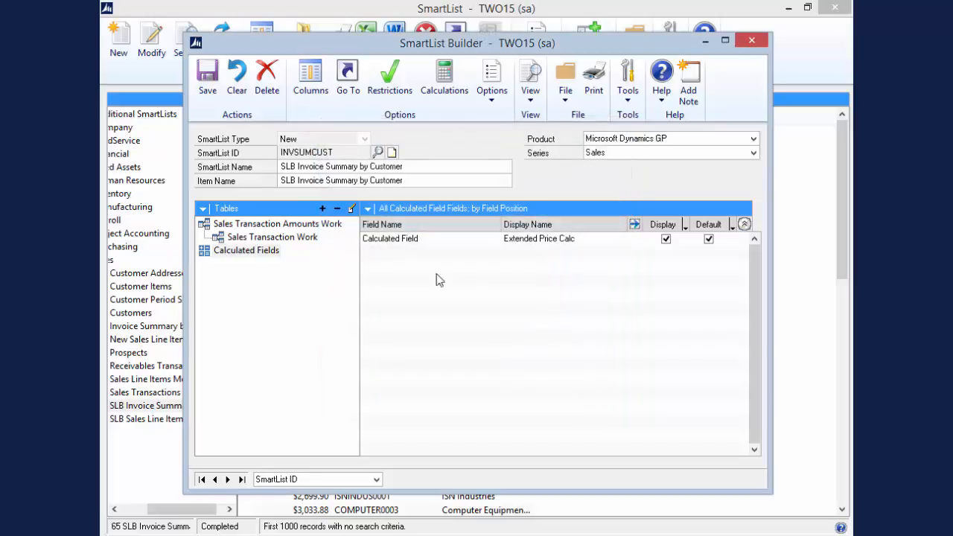
left_click(201, 80)
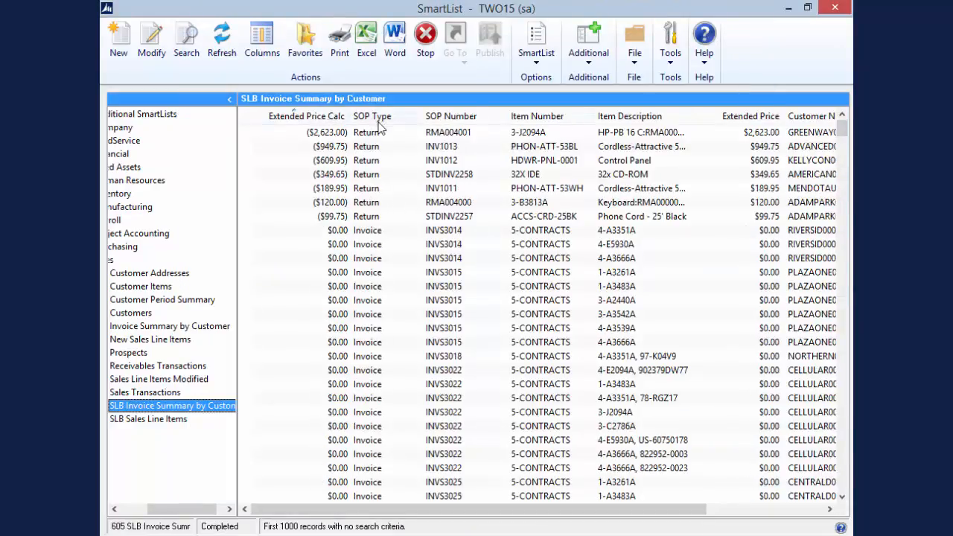
Open the SLB Invoice Summary by Customer SmartList for modification and bring up the field options of Extended Price
left_click(152, 48)
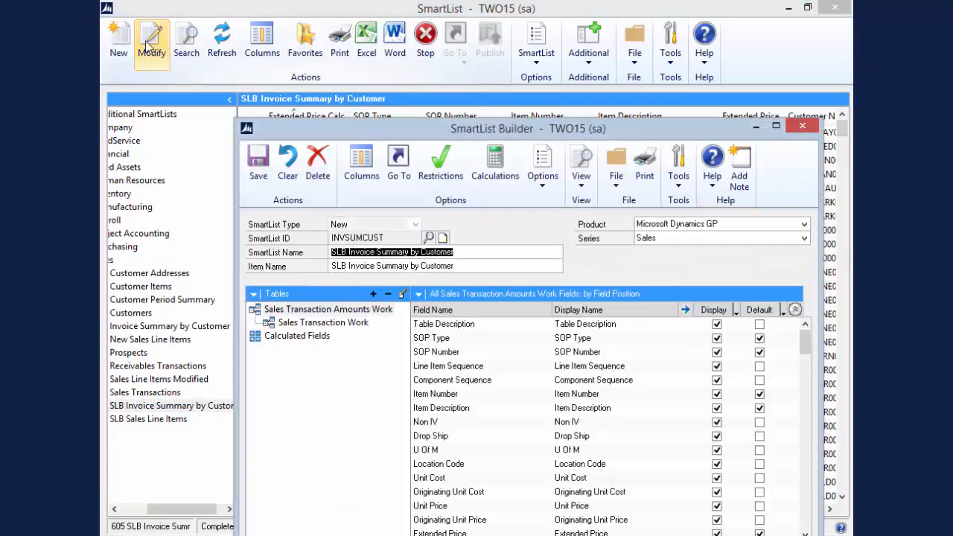
left_click_drag(393, 130, 347, 37)
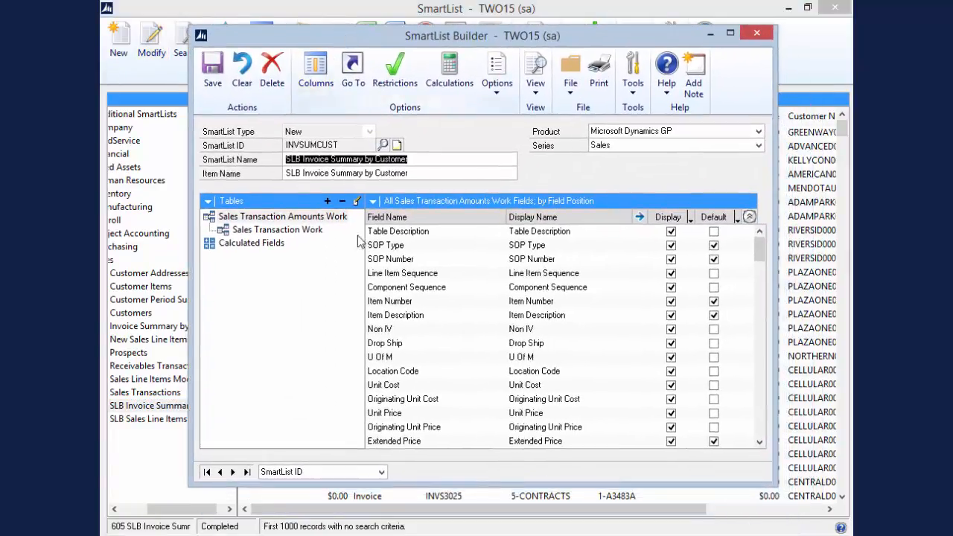
left_click(560, 440)
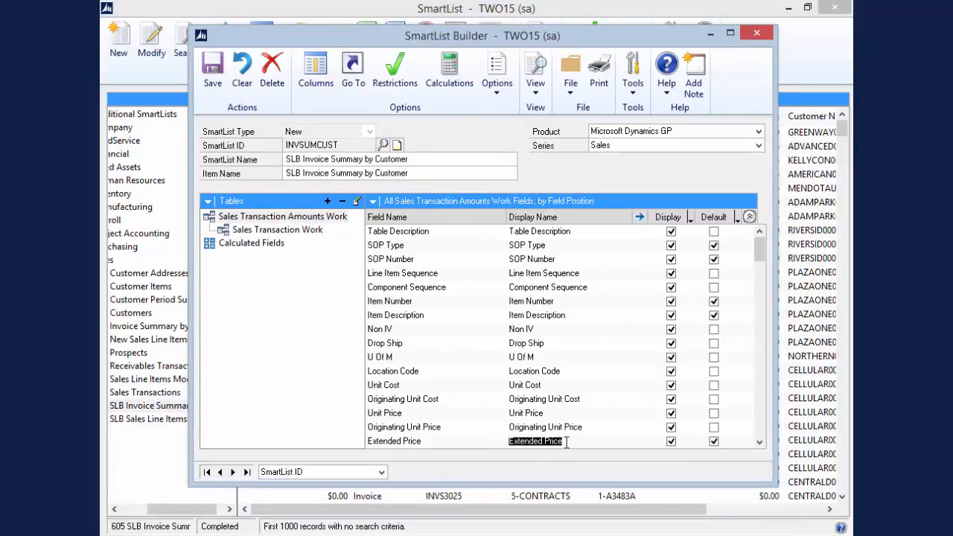
left_click(640, 217)
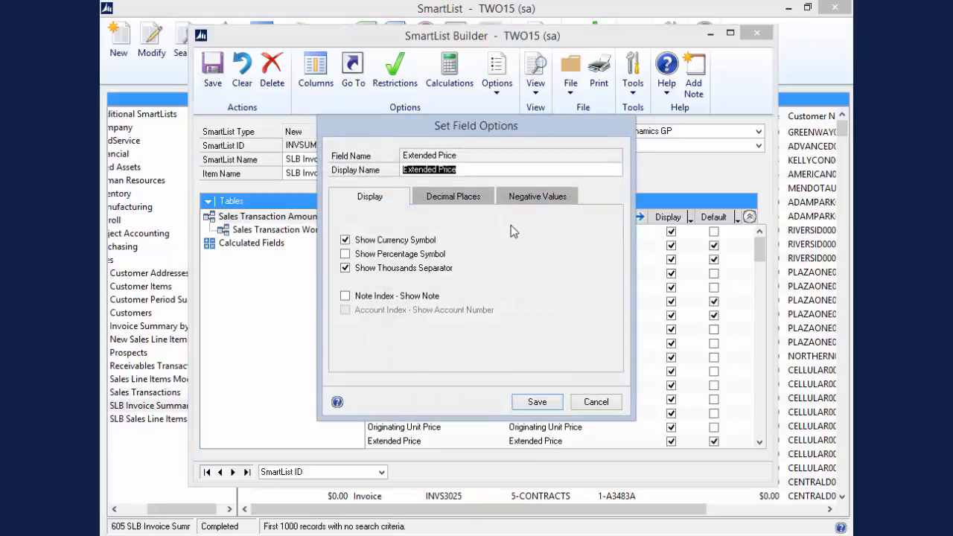
Display Extended Price as negative based on Sales Transaction Amounts Work's SOP Type, with Return as the negative value
left_click(522, 198)
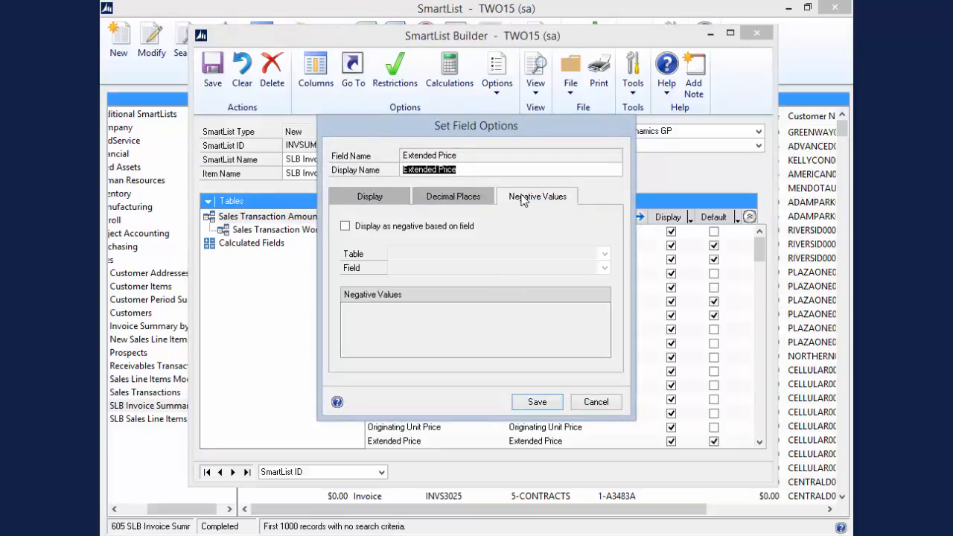
left_click(346, 226)
left_click(411, 254)
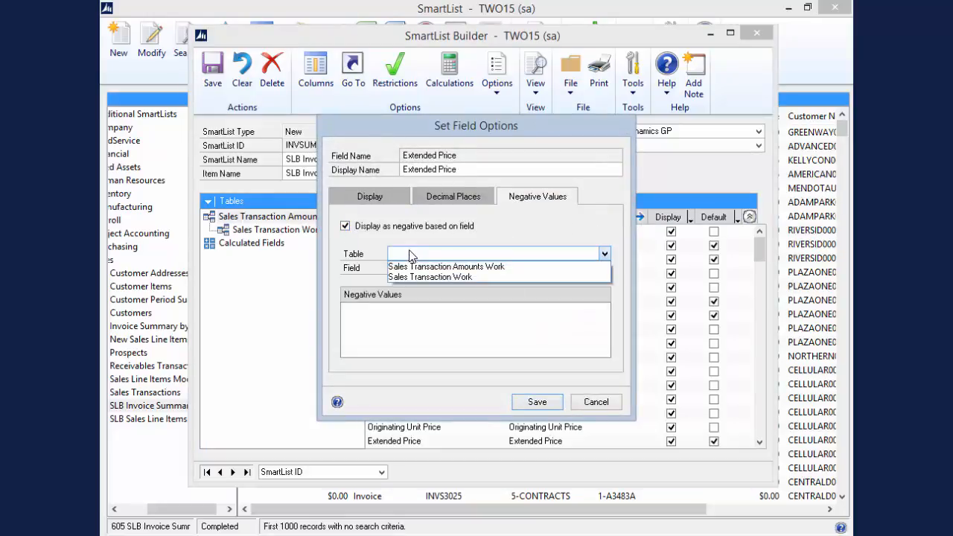
left_click(416, 267)
left_click(415, 271)
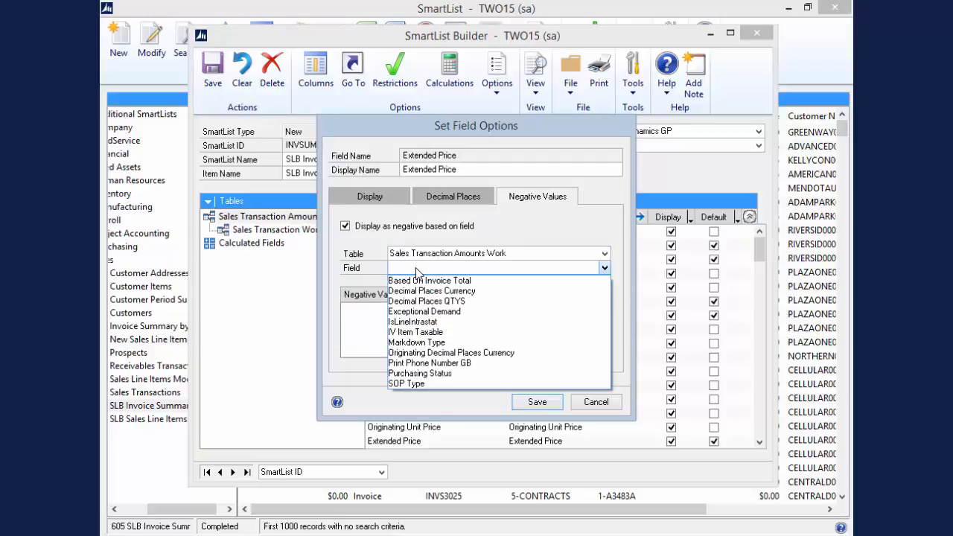
left_click(426, 384)
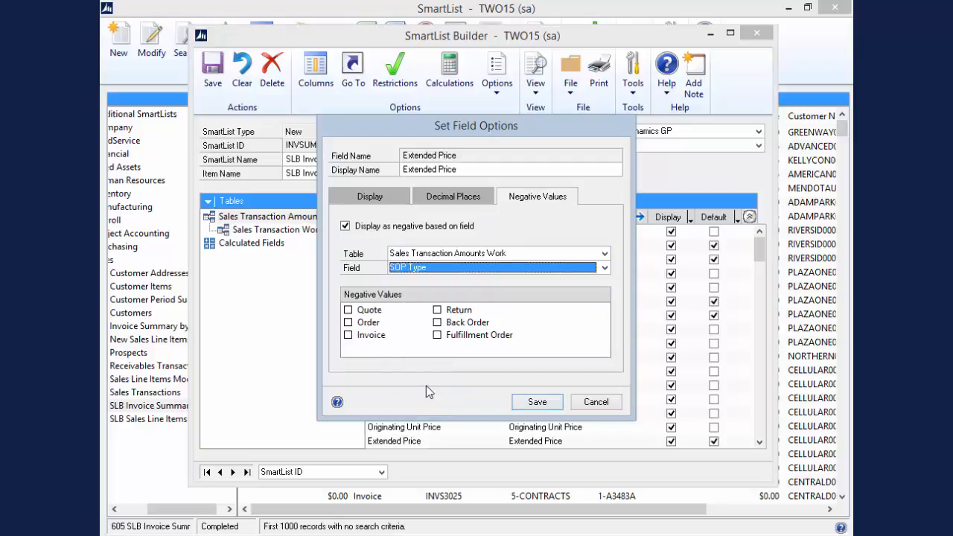
left_click(436, 310)
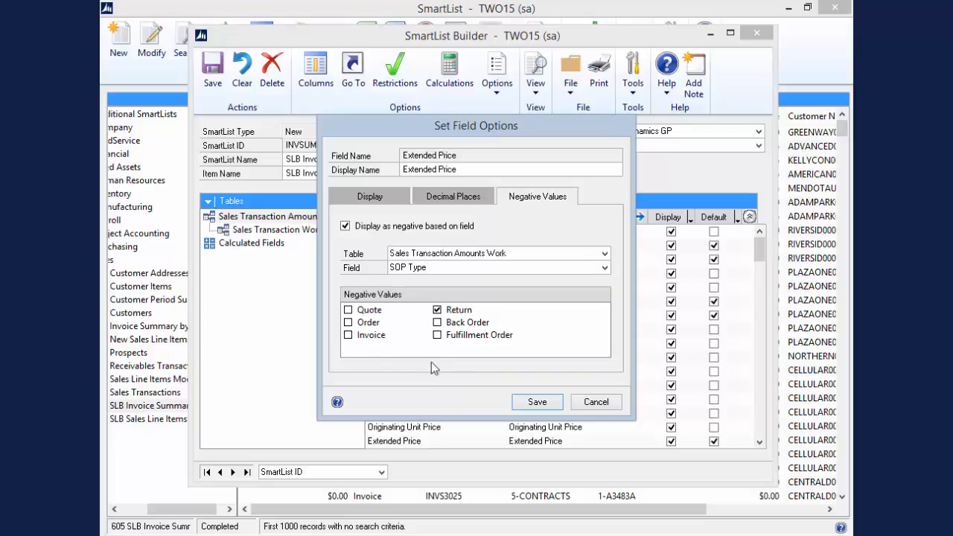
Save the field options and the SmartList, and sort the refreshed results by SOP Type
left_click(524, 402)
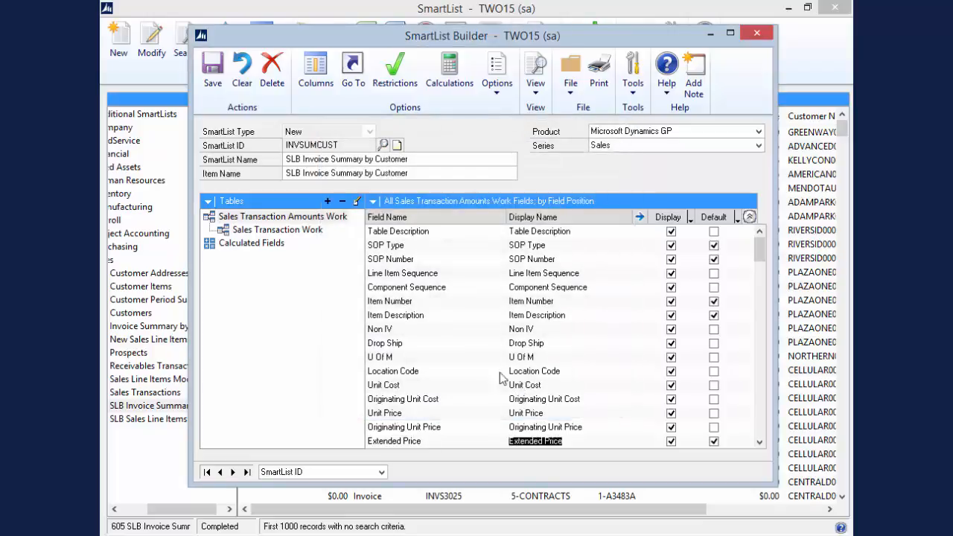
left_click(209, 80)
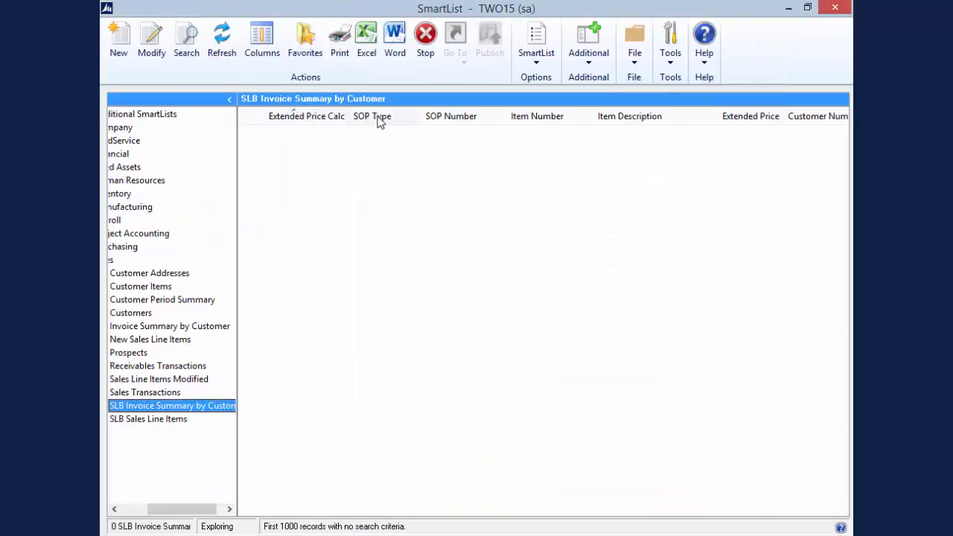
left_click(380, 117)
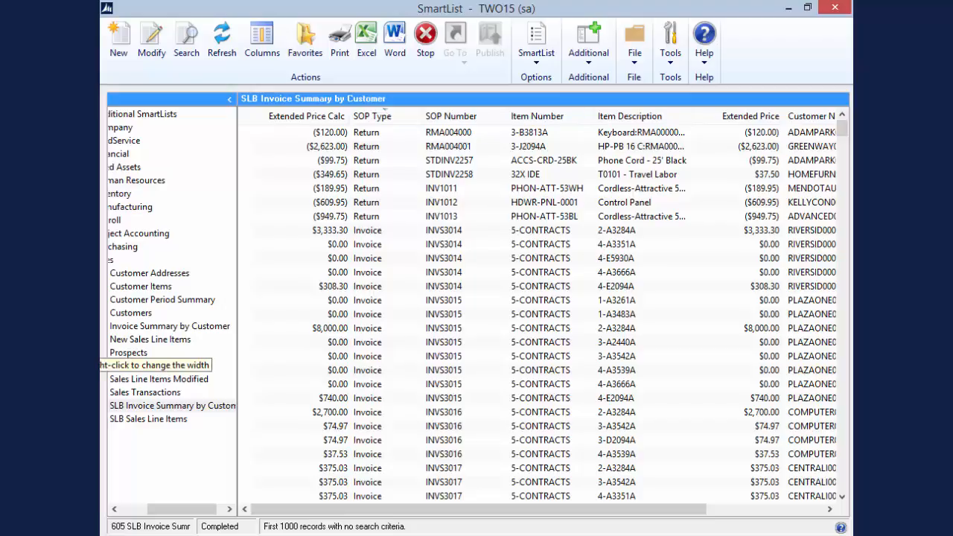
Reopen SLB Invoice Summary by Customer for modification and bring up its default column ordering
left_click(152, 46)
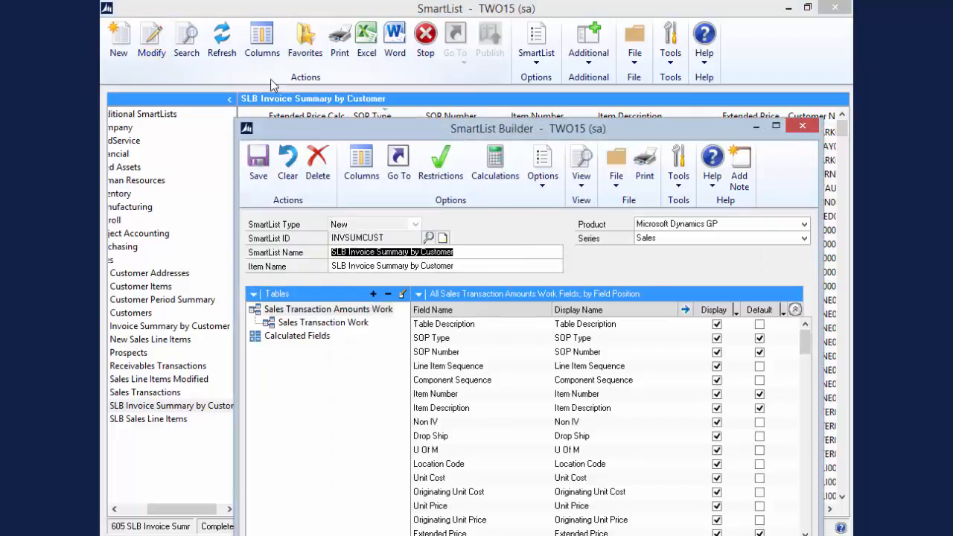
left_click_drag(334, 128, 291, 47)
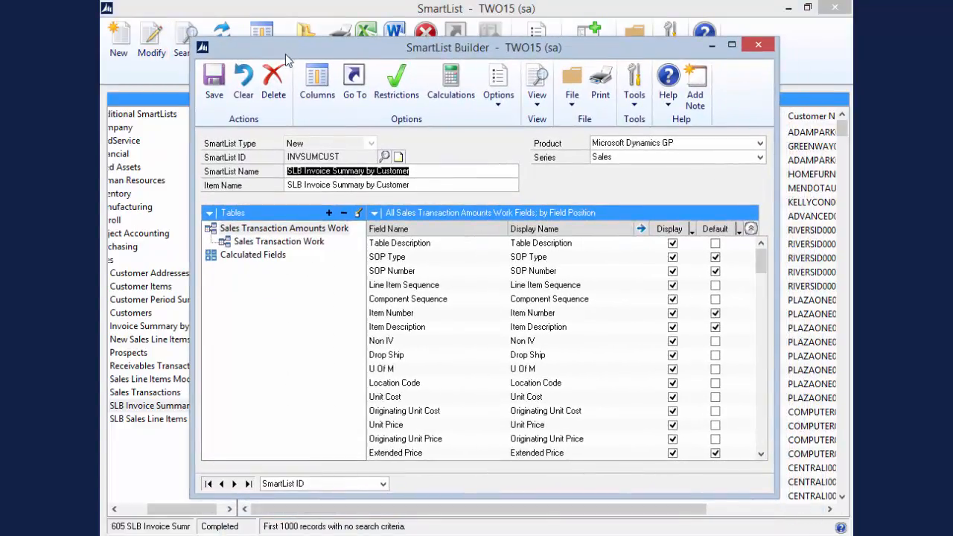
left_click(316, 98)
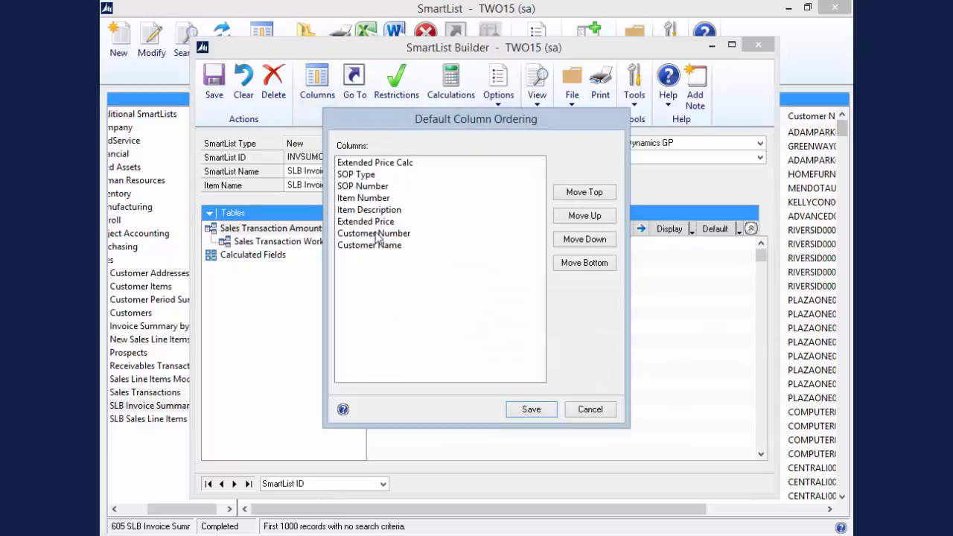
Try moving Customer Number up three places and Extended Price Calc down two in the default column order, and discard the changes
left_click(388, 235)
left_click(584, 215)
left_click(585, 215)
left_click(584, 215)
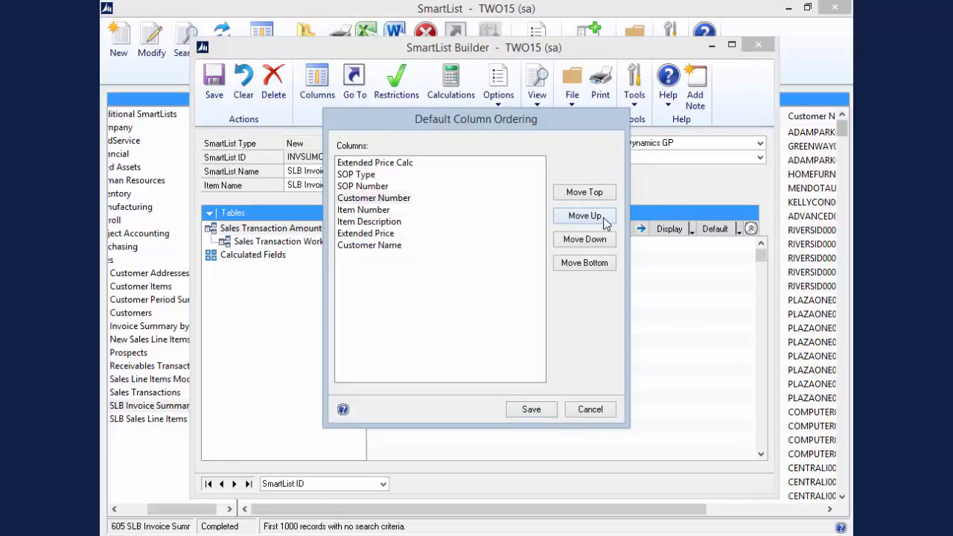
left_click(387, 164)
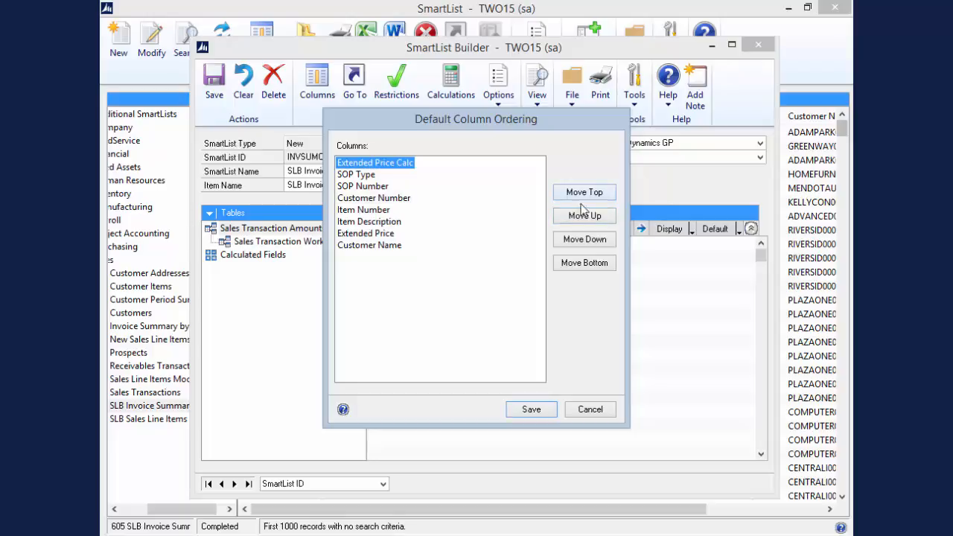
left_click(596, 240)
left_click(595, 240)
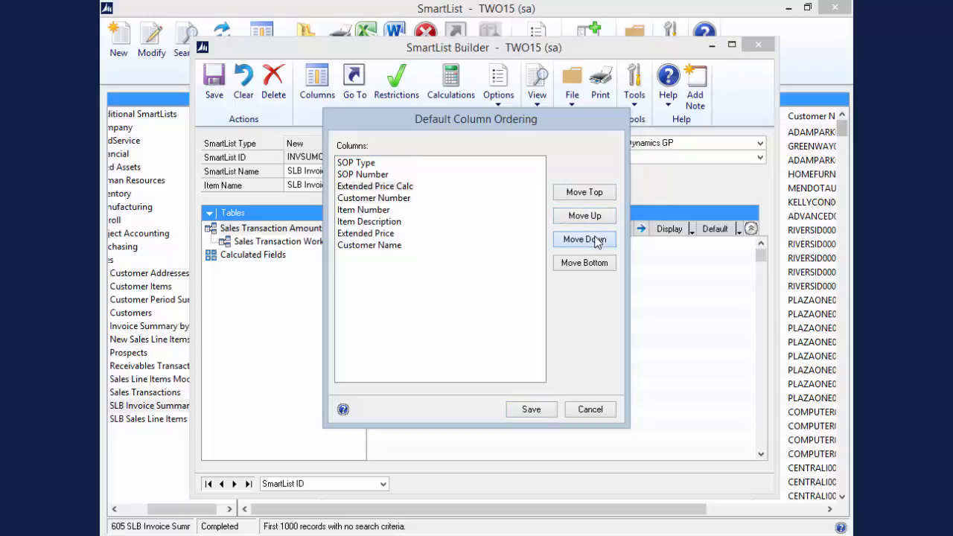
left_click(599, 413)
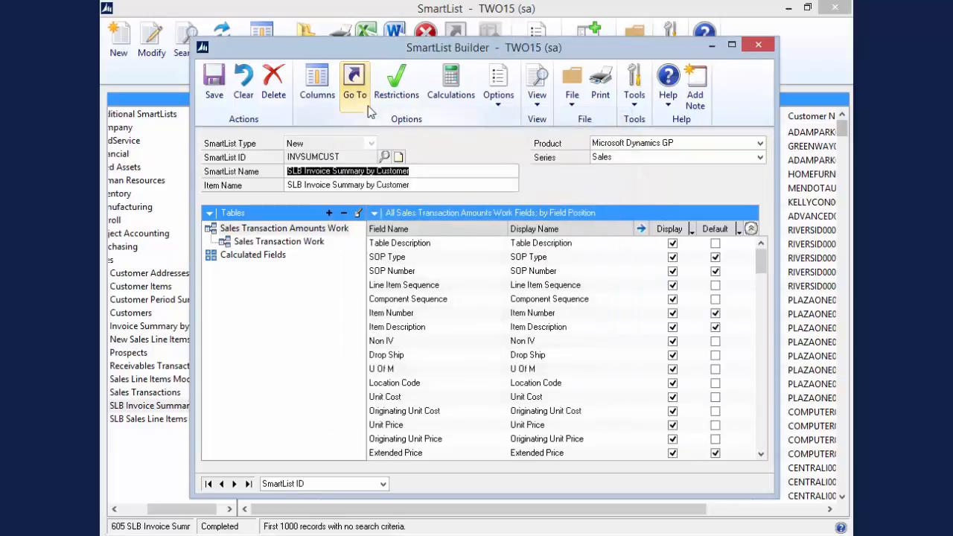
Try the Multicompany SmartList option in the summary options to see the selectable companies, and discard the change
left_click(499, 105)
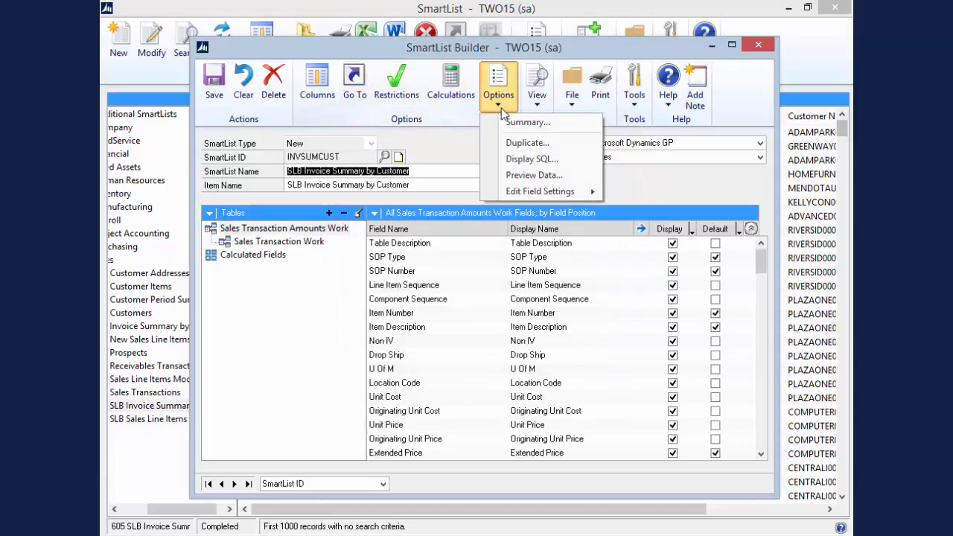
left_click(505, 126)
left_click(587, 136)
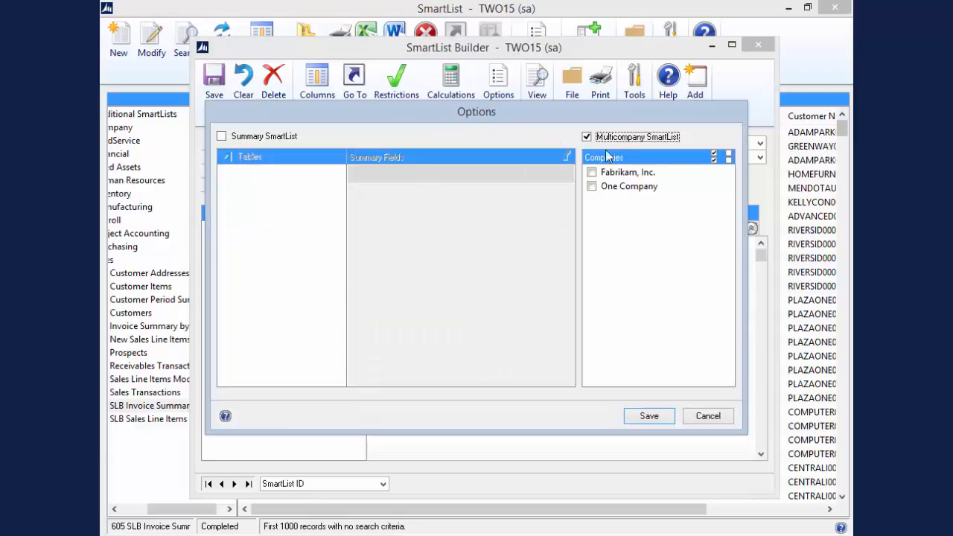
left_click(709, 418)
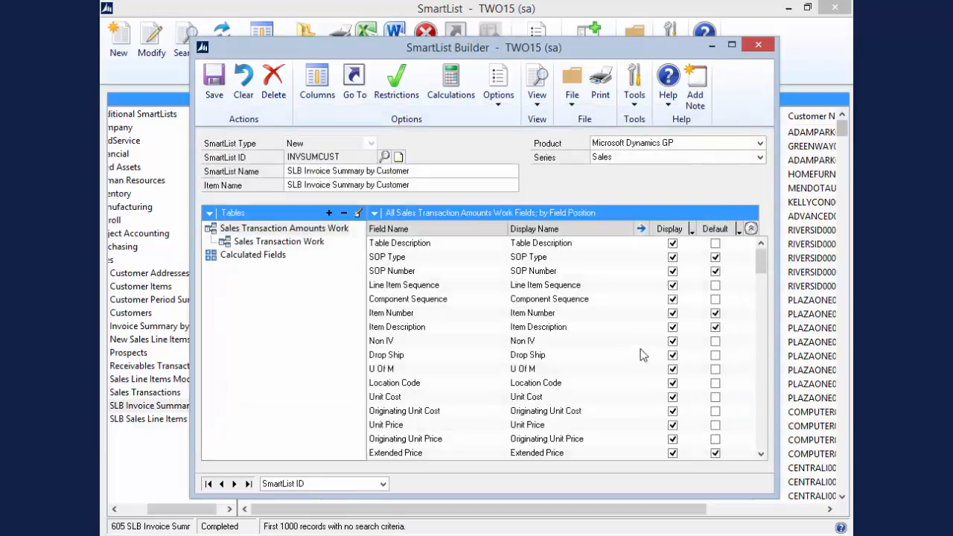
Check which new list types the SmartList can be duplicated to, and cancel the duplication
left_click(508, 112)
left_click(513, 145)
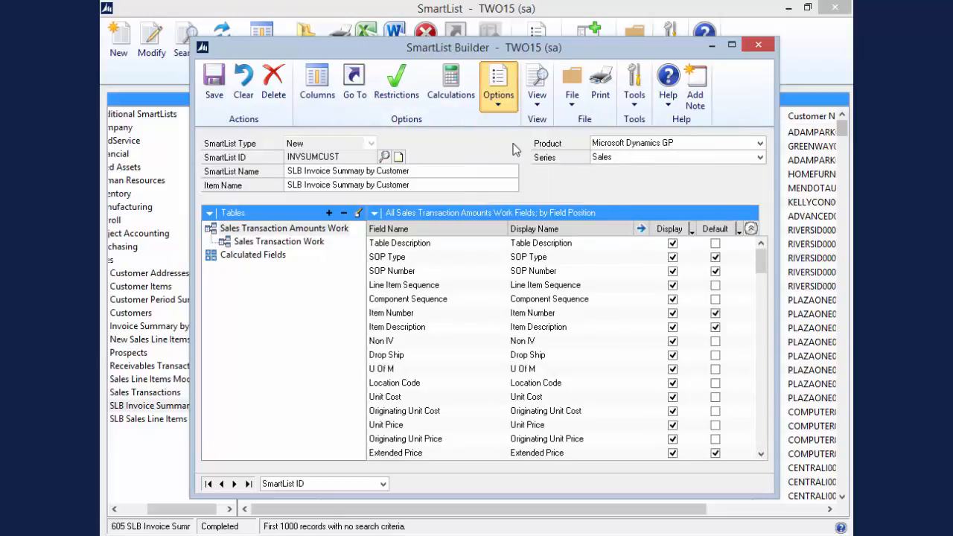
left_click(430, 276)
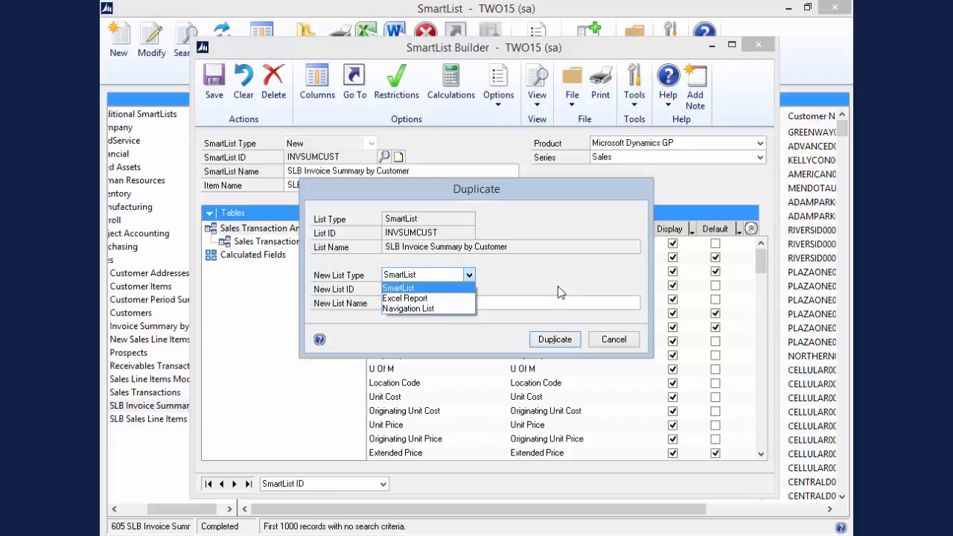
left_click(611, 340)
left_click(612, 342)
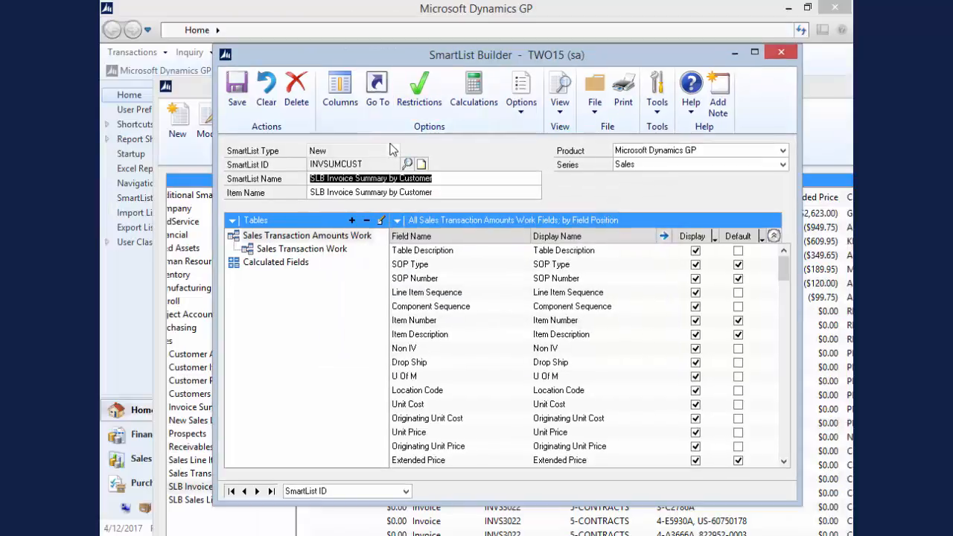
Show the table source types that can be added to the SmartList
left_click(352, 220)
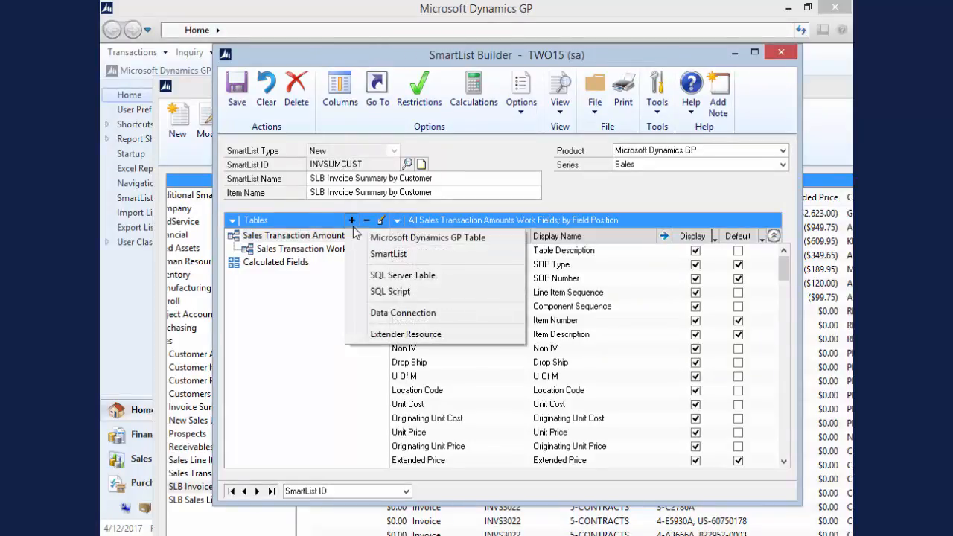